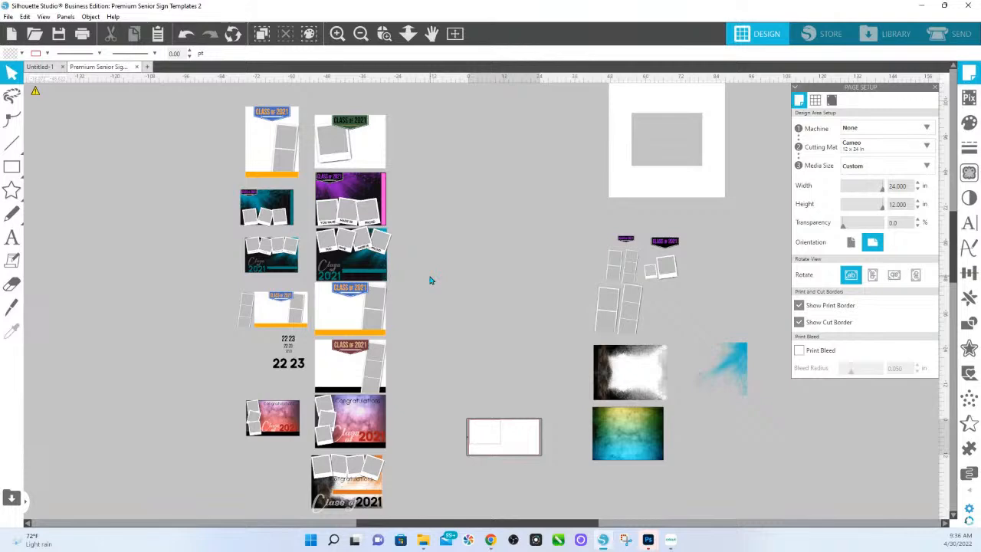
Ungroup the PROUD caption on the third photo frame of the purple template.
scroll(307, 233, "up", 5)
left_click(412, 182)
left_click(412, 182)
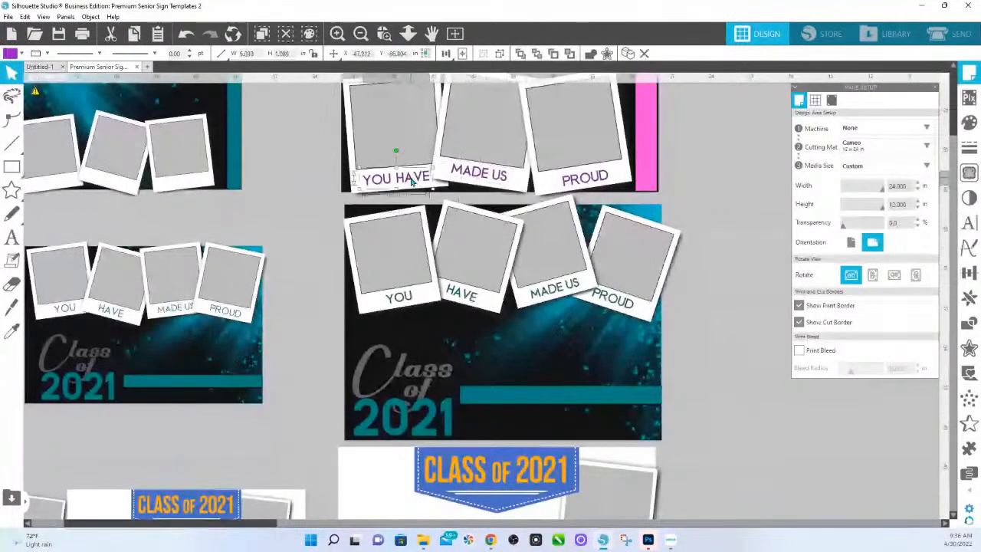
left_click(585, 178)
right_click(580, 185)
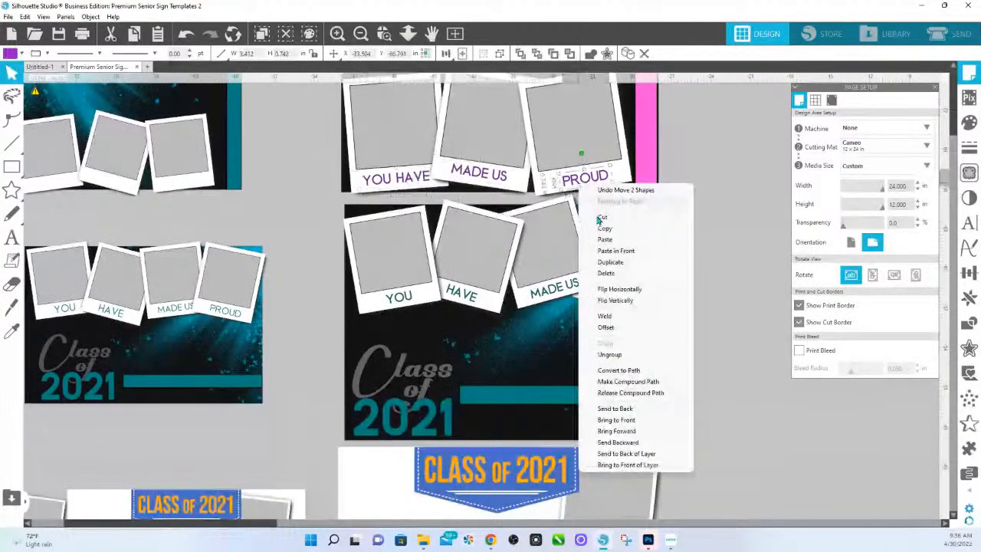
left_click(618, 355)
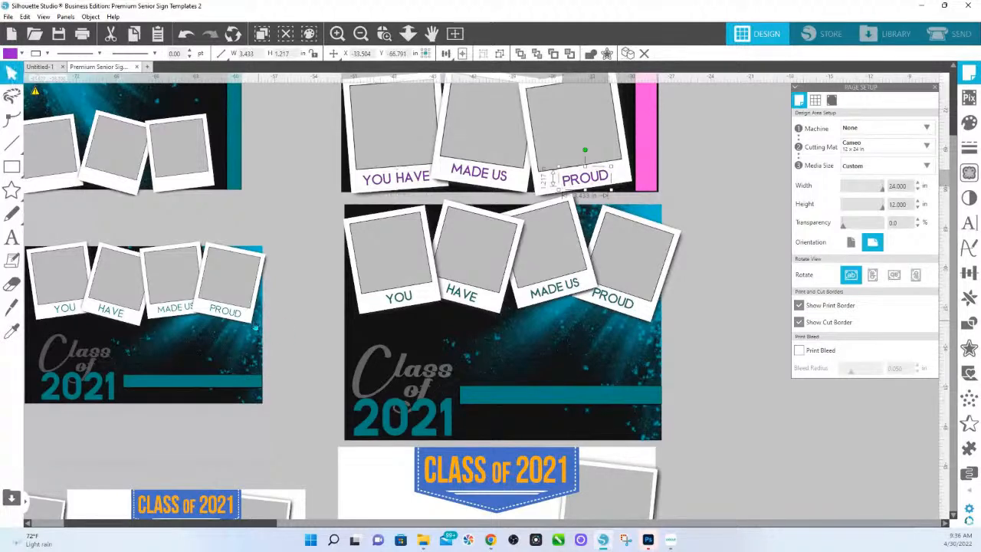
Place a copy of the larger condensed 23 from the spare year numbers beside the purple template's pink bar.
left_click(407, 34)
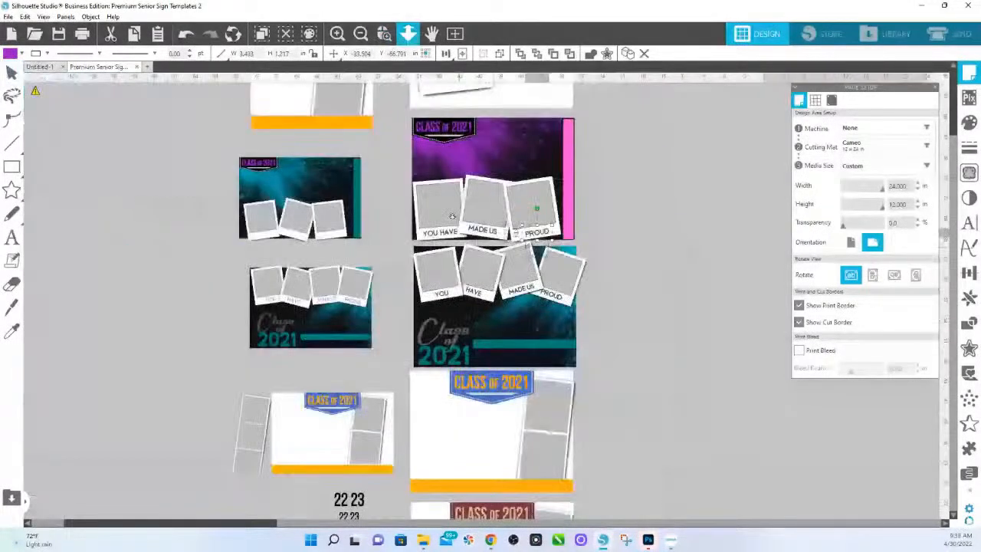
left_click_drag(452, 217, 453, 158)
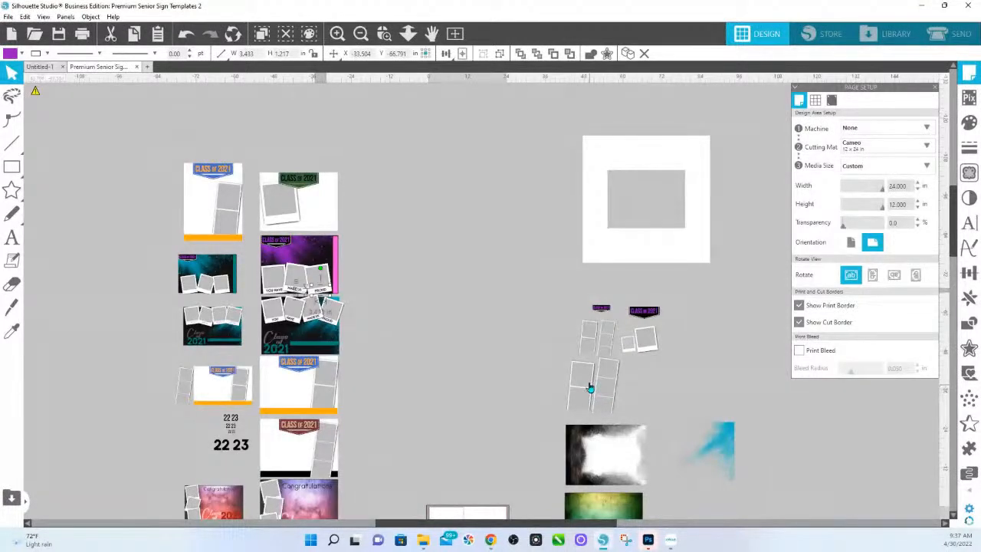
scroll(590, 389, "up", 1)
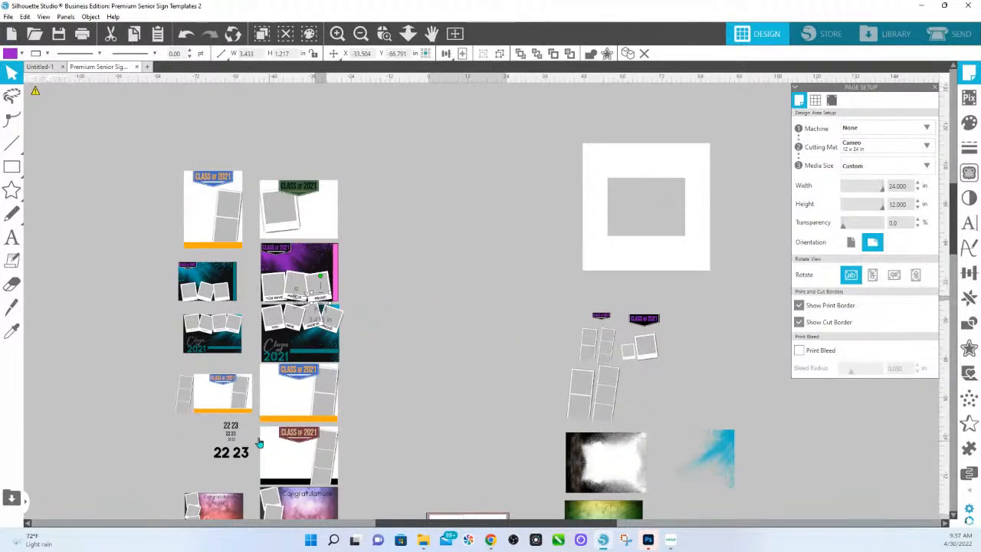
left_click_drag(189, 431, 279, 456)
left_click(203, 437)
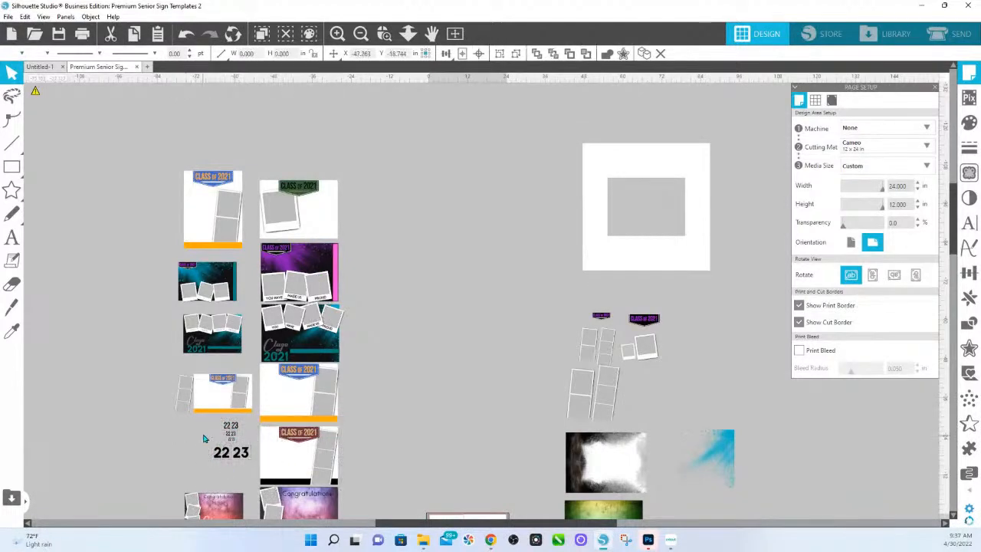
left_click(230, 428)
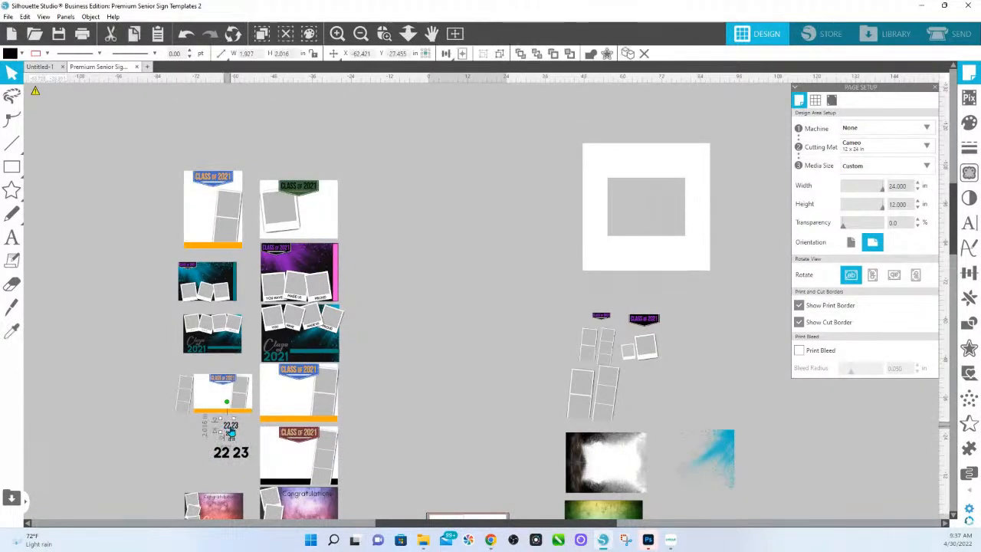
left_click(235, 433)
left_click(234, 425)
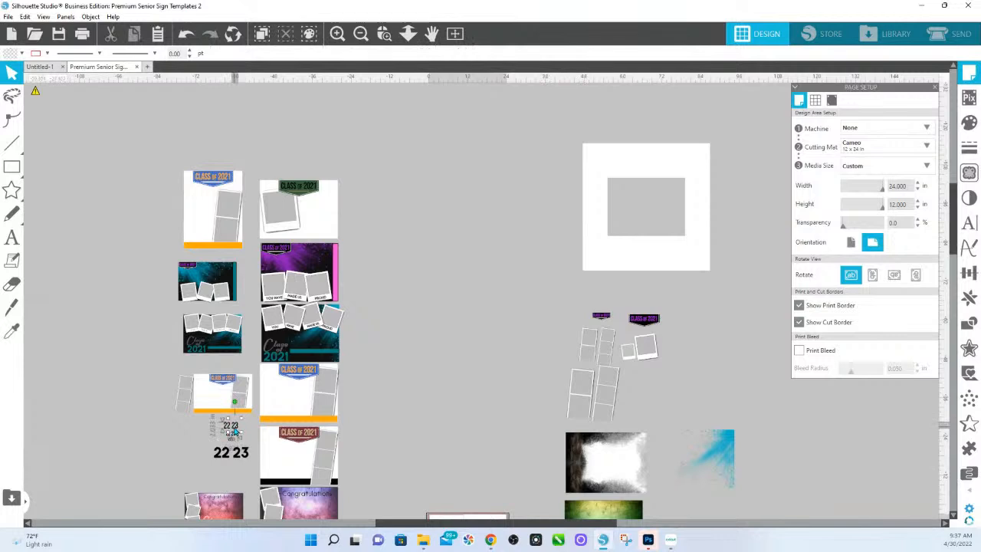
left_click_drag(234, 426, 354, 263)
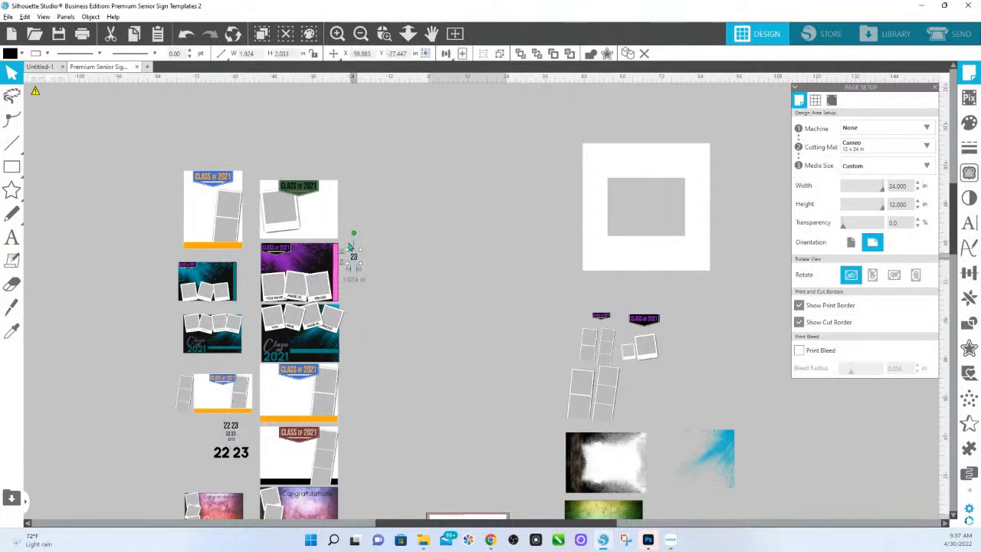
Place copies of the smaller and the larger condensed 22 beside the purple template, near the 23.
left_click(229, 435)
left_click_drag(230, 434, 351, 276)
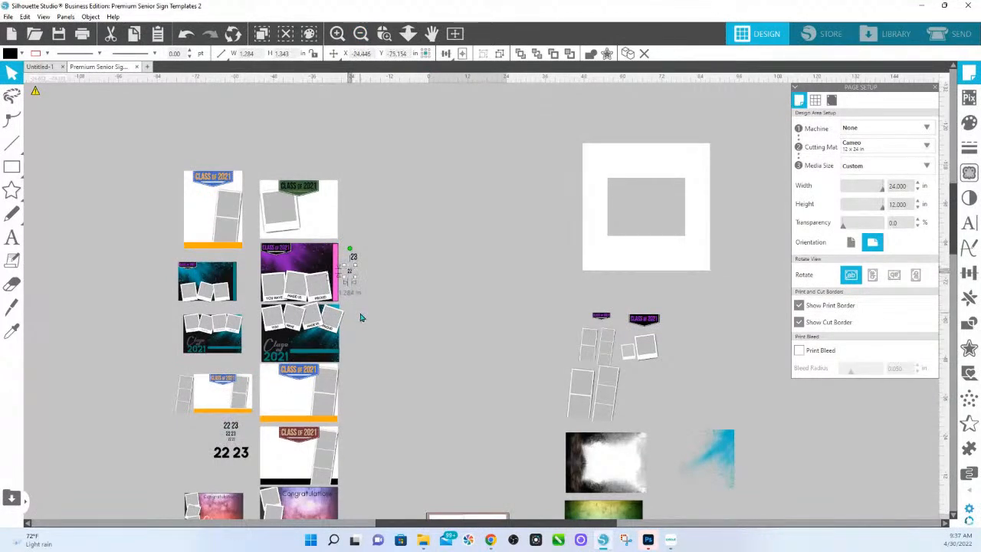
left_click(359, 315)
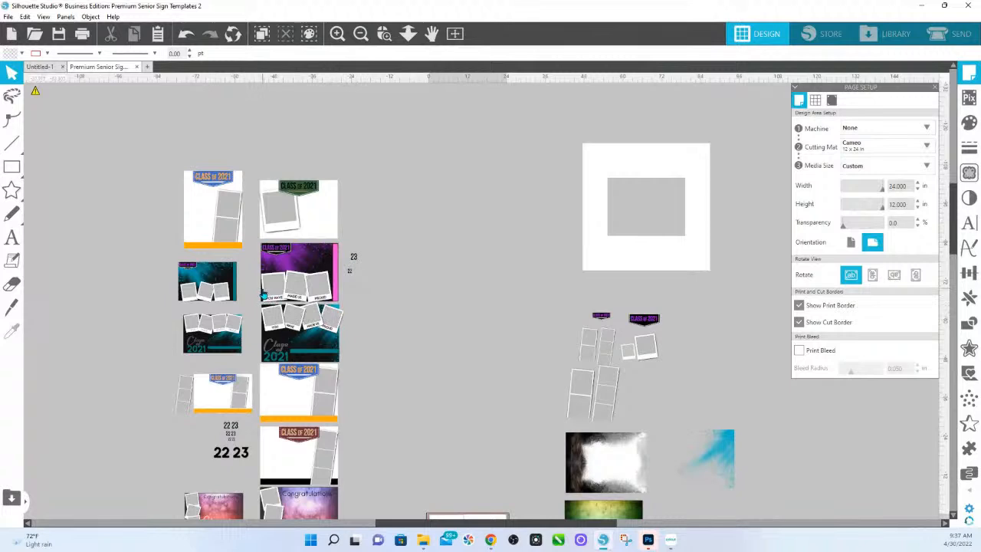
left_click(228, 434)
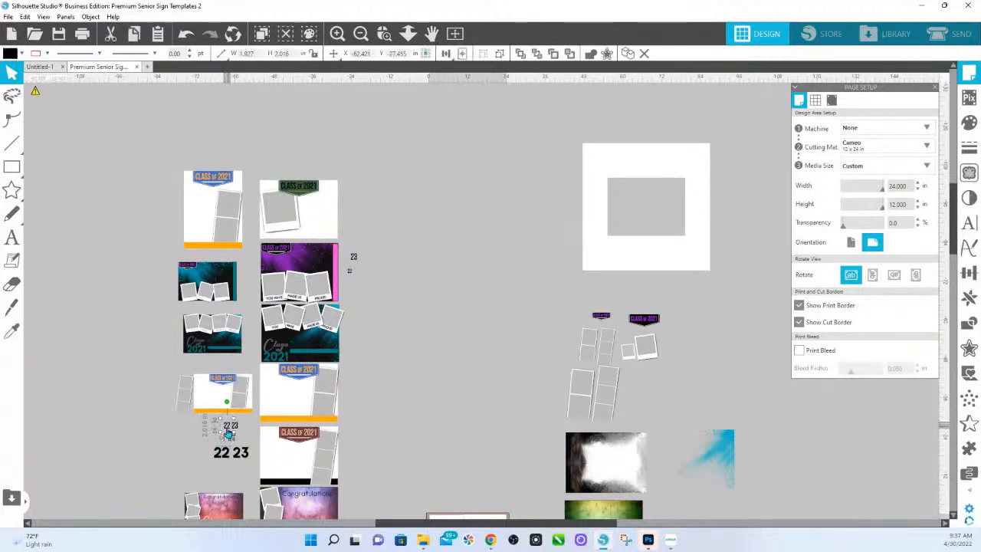
left_click(342, 262)
left_click_drag(342, 261, 347, 251)
Try the larger and the smaller black 22 over the 21 in the purple template's CLASS OF 2021 badge, undoing each move.
left_click(384, 33)
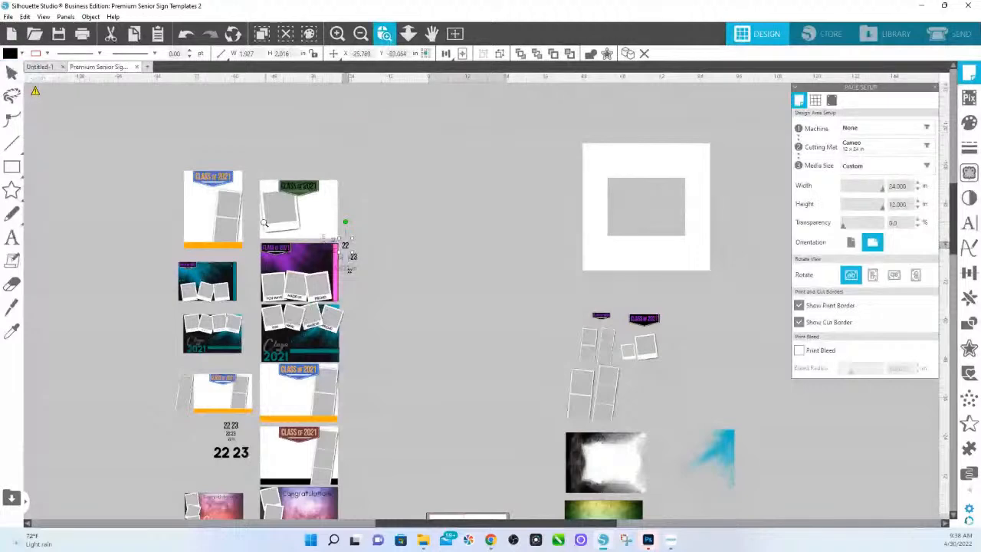
left_click(355, 256)
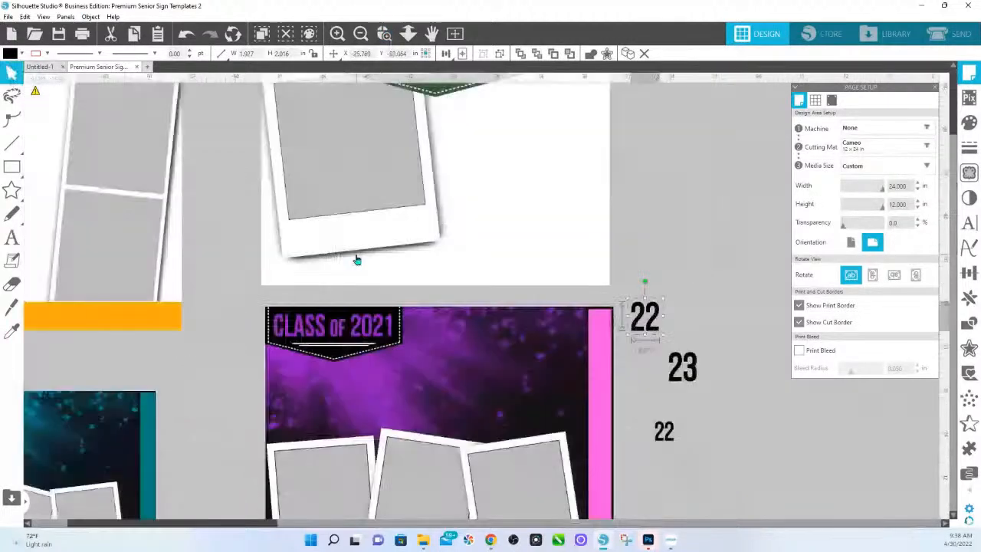
left_click_drag(653, 310, 400, 314)
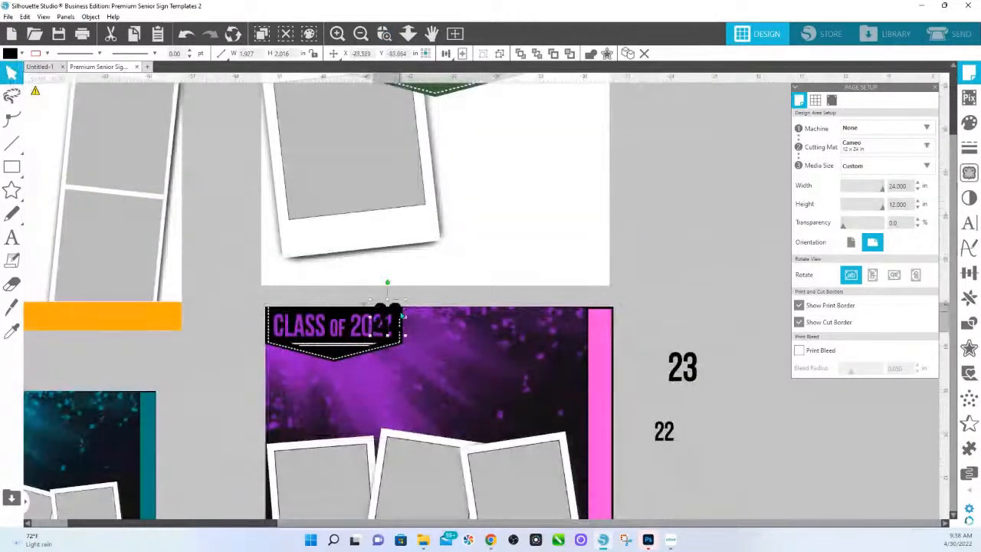
key("ctrl+z")
left_click_drag(657, 439, 356, 338)
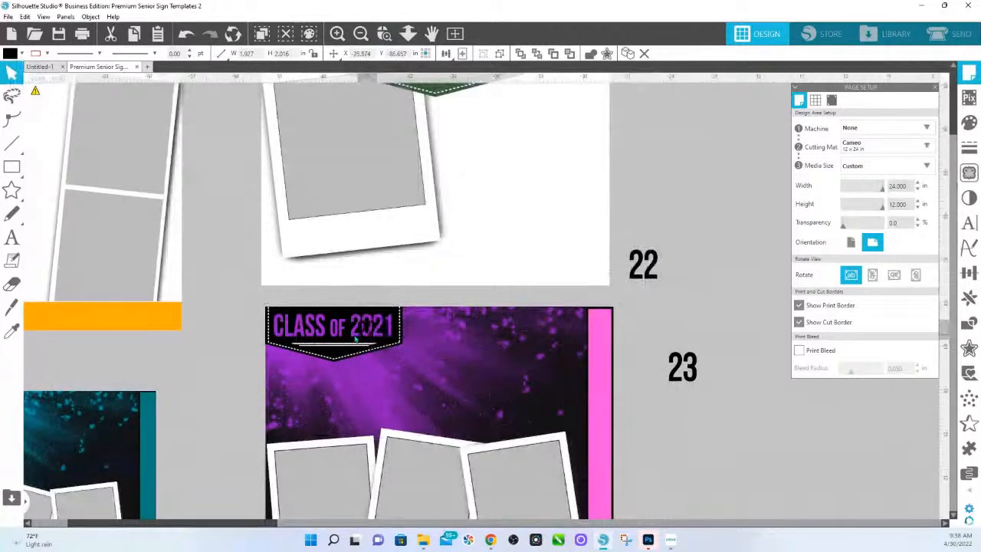
key("ctrl+z")
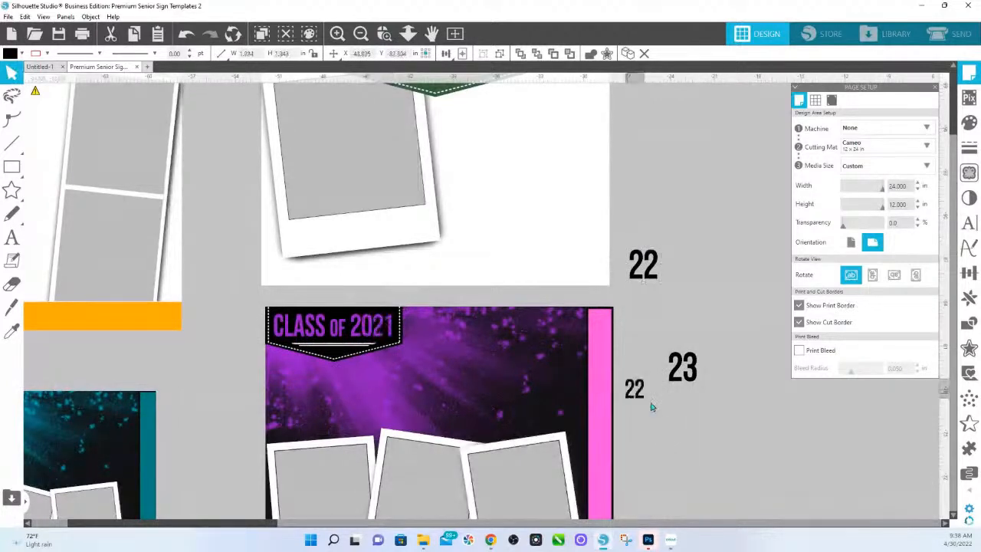
Move the two 22s clear of the purple template and fill the larger one with orange.
left_click_drag(652, 407, 656, 407)
left_click_drag(639, 257, 699, 243)
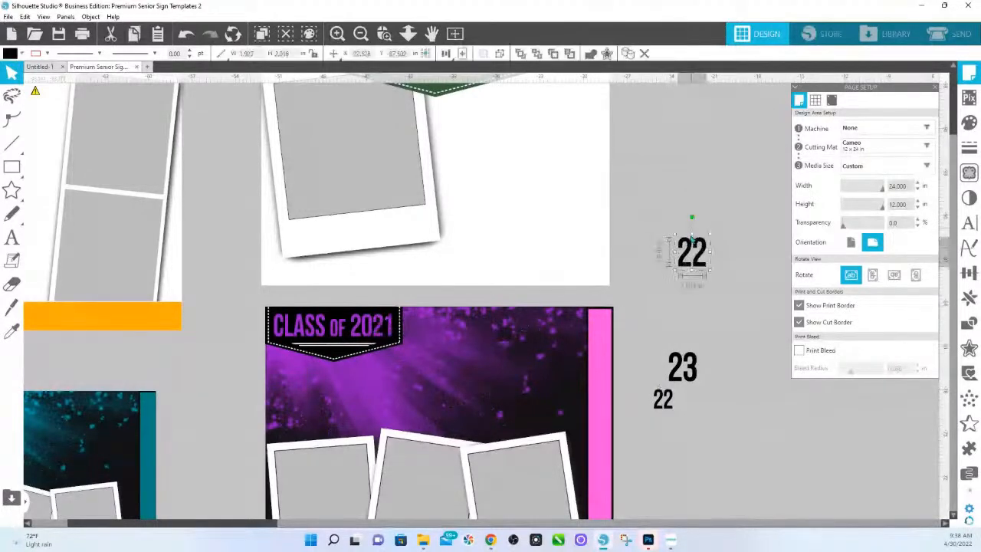
left_click(970, 131)
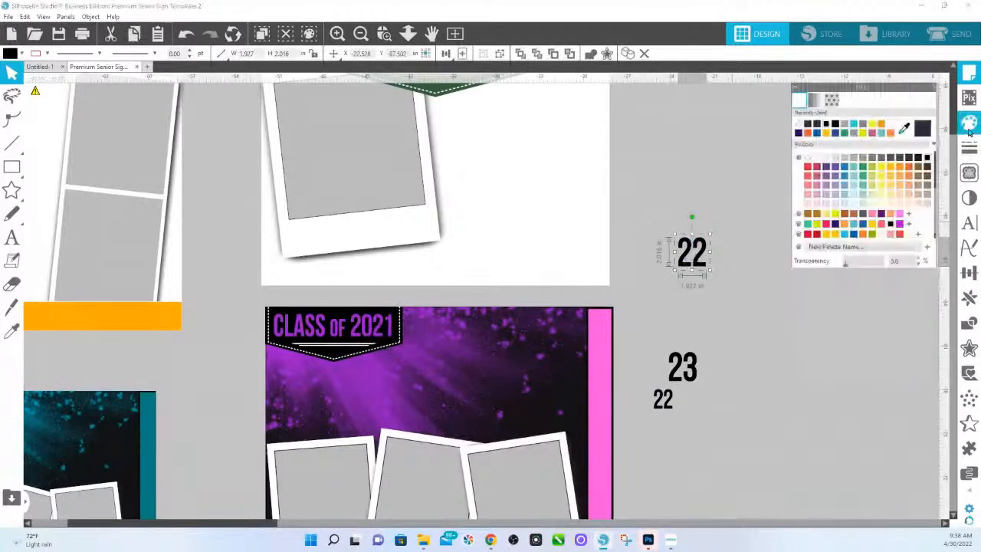
left_click(900, 171)
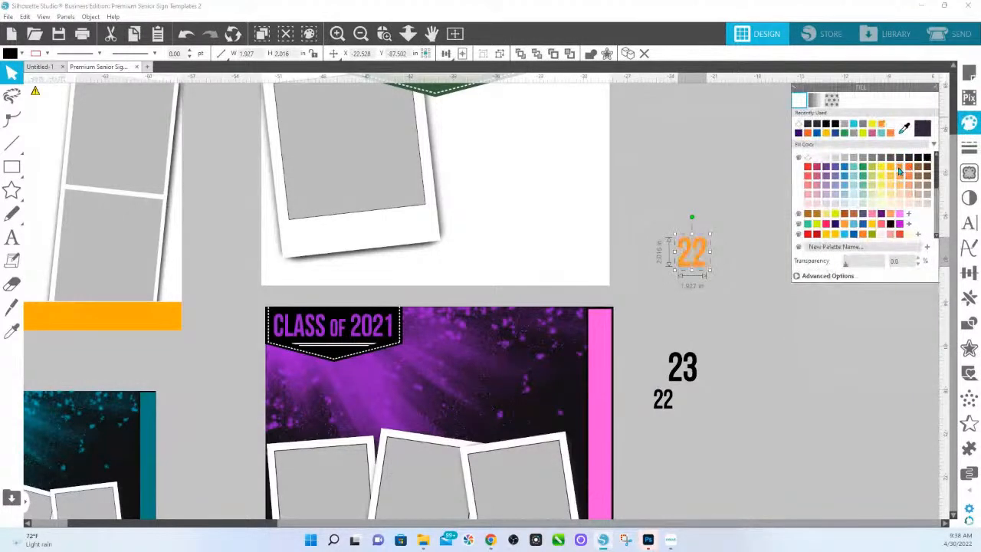
Position the orange 22 over the badge's 21 and scale it to about 1.47 × 1.54 in, matching the lettering height.
left_click_drag(686, 249, 362, 325)
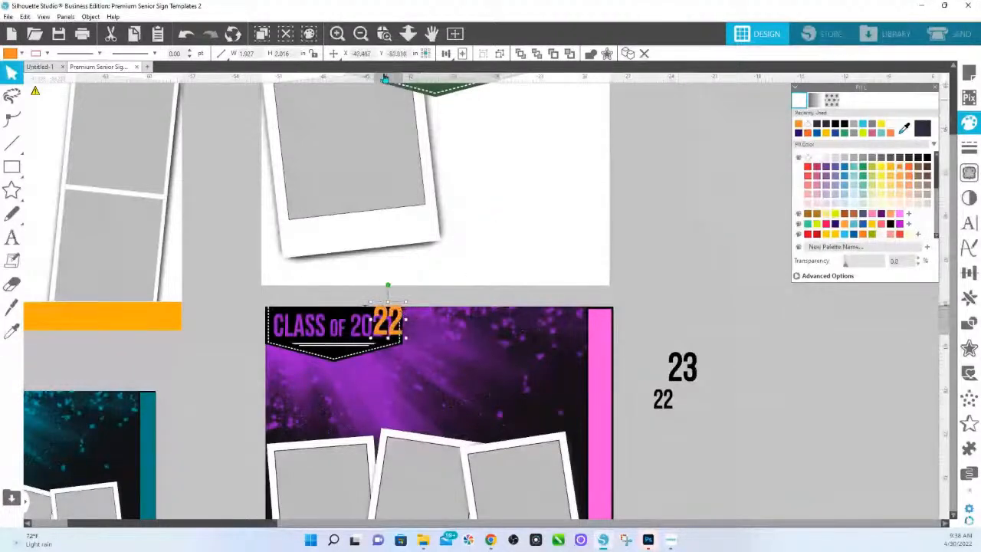
left_click(384, 32)
left_click_drag(302, 296, 453, 351)
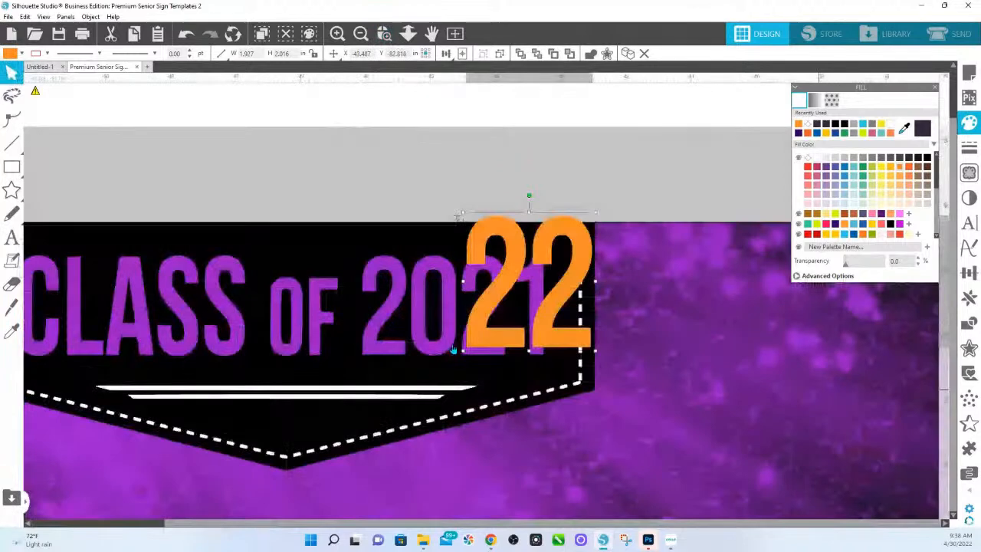
left_click(498, 261)
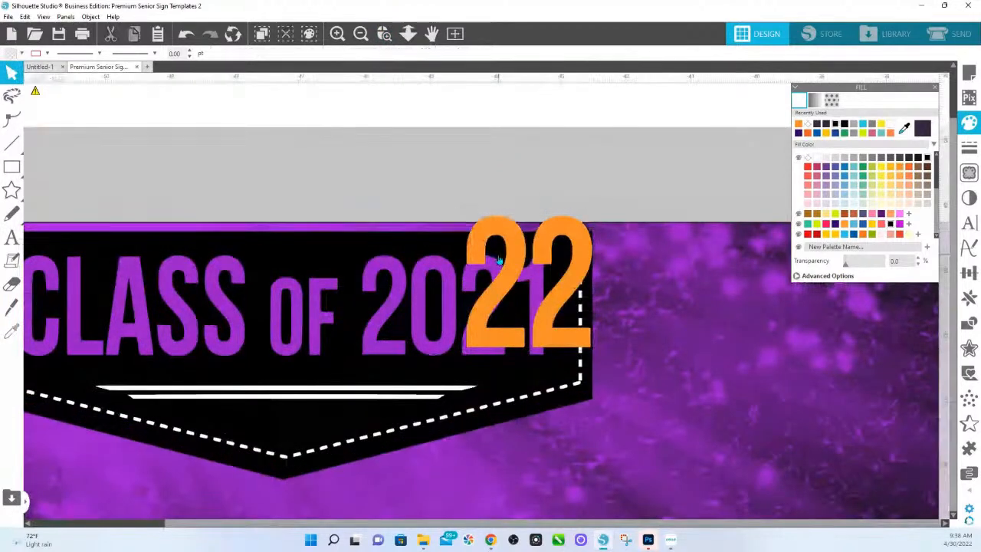
left_click(503, 253)
left_click_drag(503, 253, 509, 256)
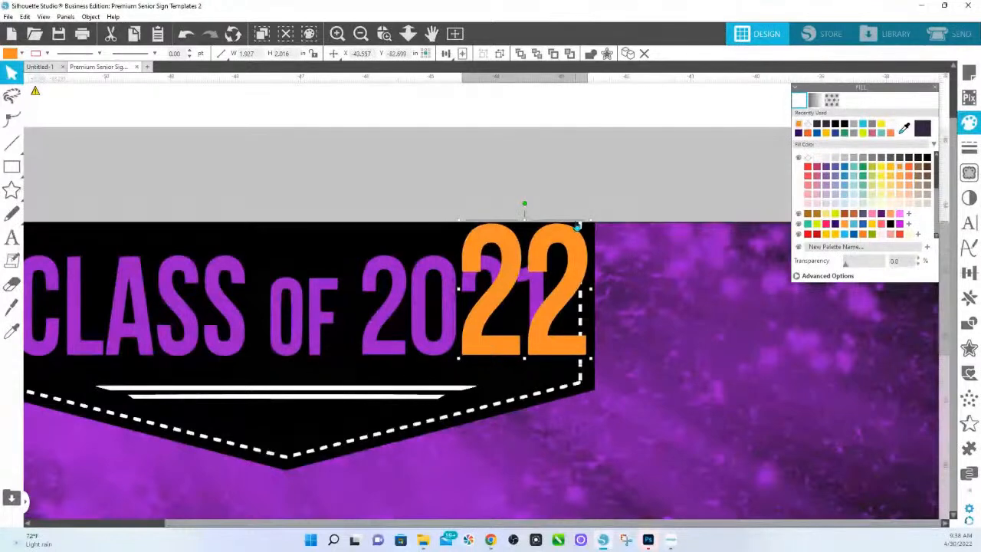
left_click_drag(587, 230, 563, 263)
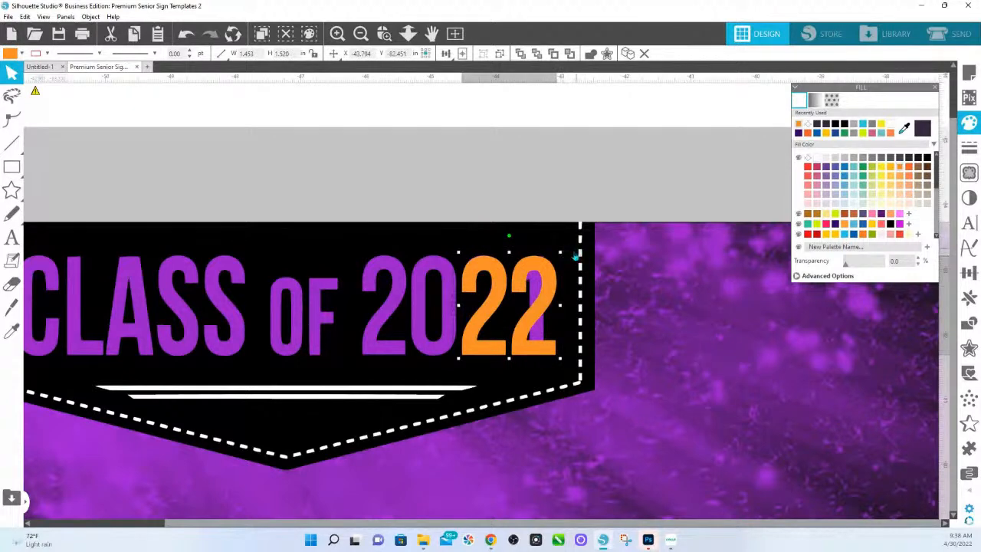
left_click_drag(562, 255, 562, 253)
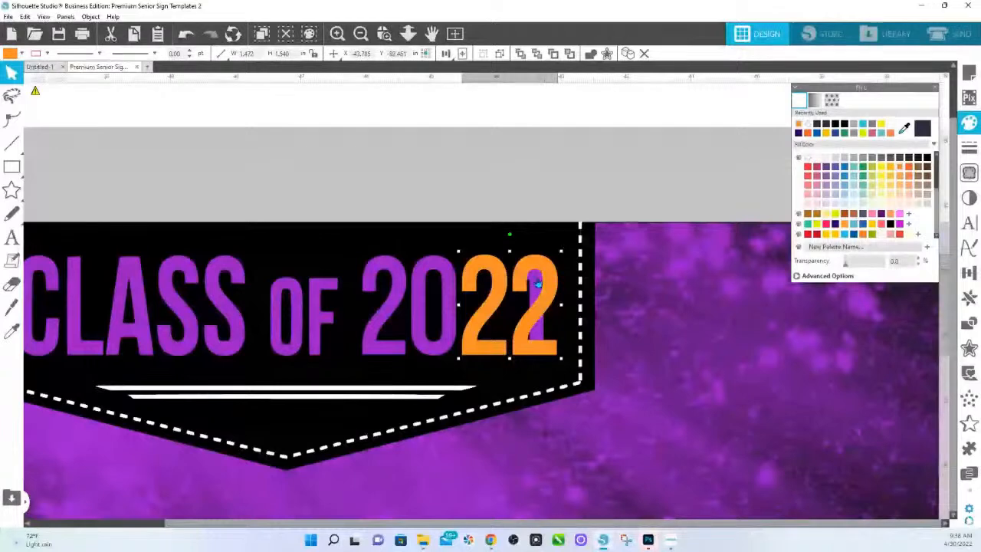
Ungroup the badge's purple 2021 and delete its last two digits, 21.
left_click(536, 288)
right_click(536, 288)
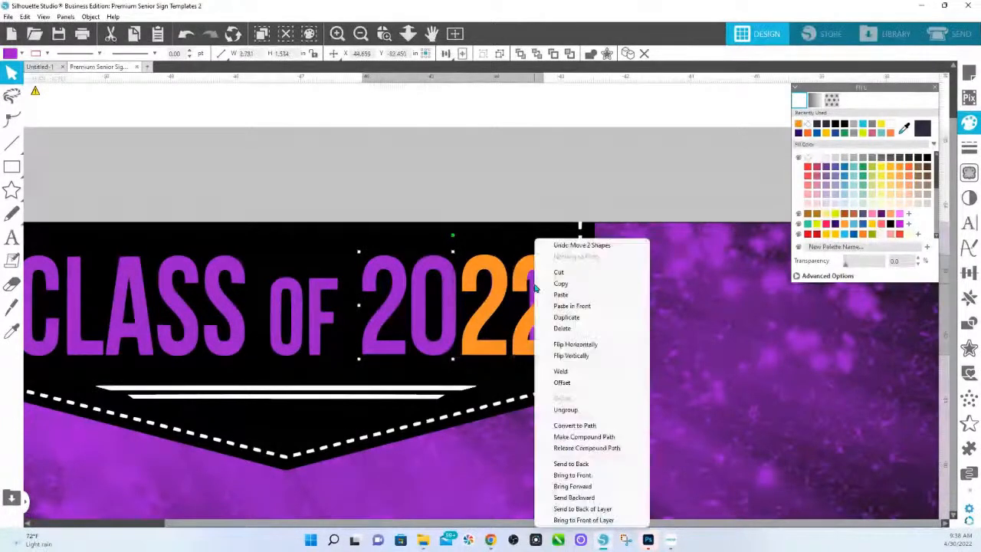
left_click(566, 410)
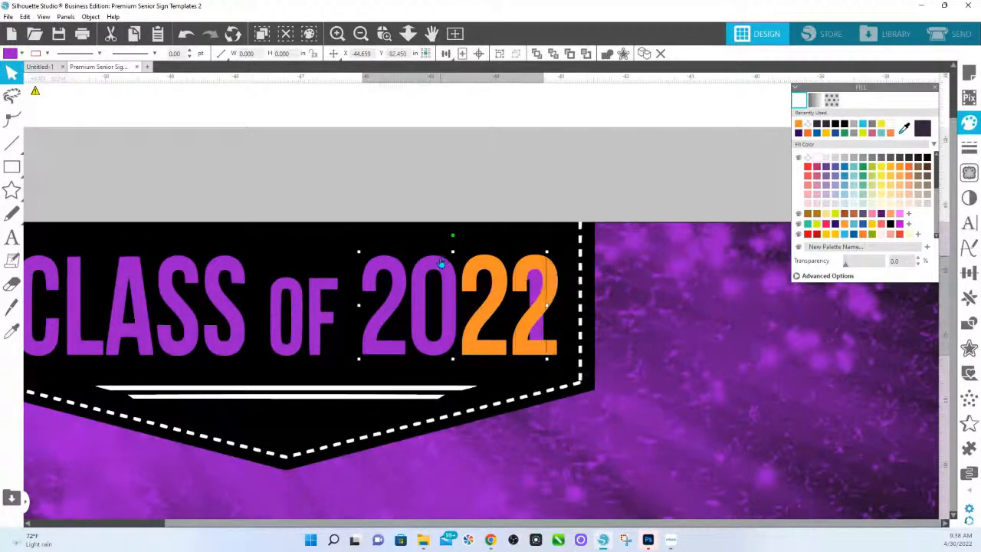
left_click(375, 266, "shift")
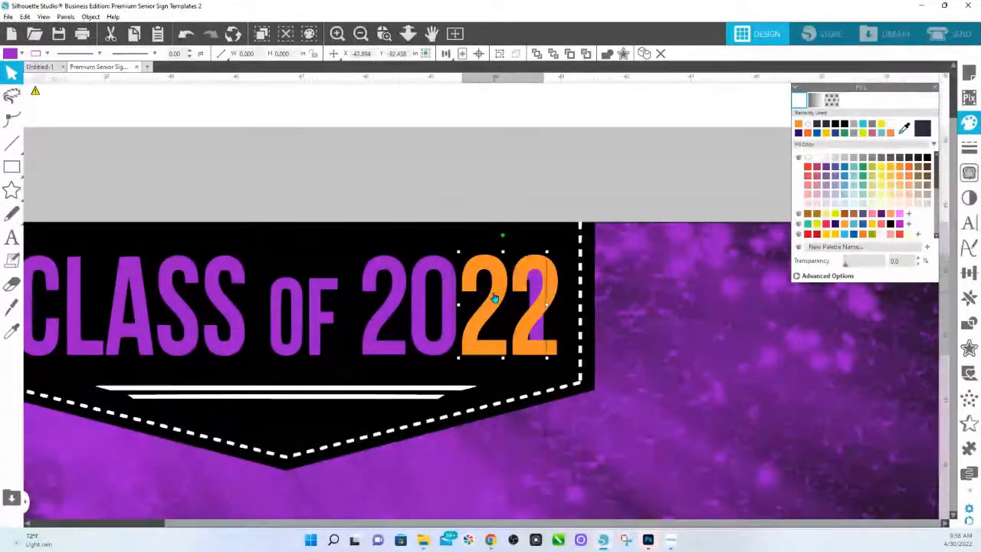
left_click(491, 298, "shift")
Recolour the orange 22 by sampling the purple of the badge's lettering.
left_click(491, 298)
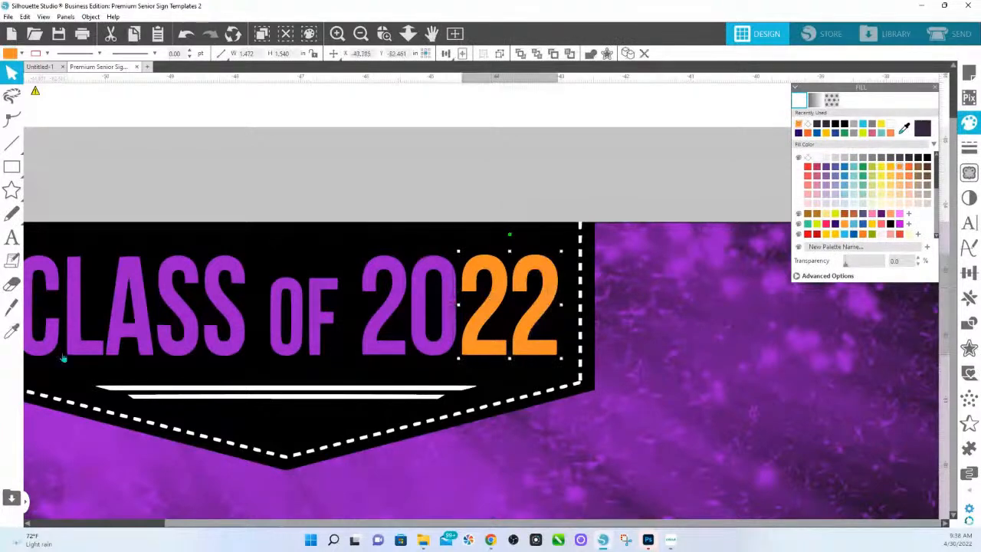
left_click(905, 129)
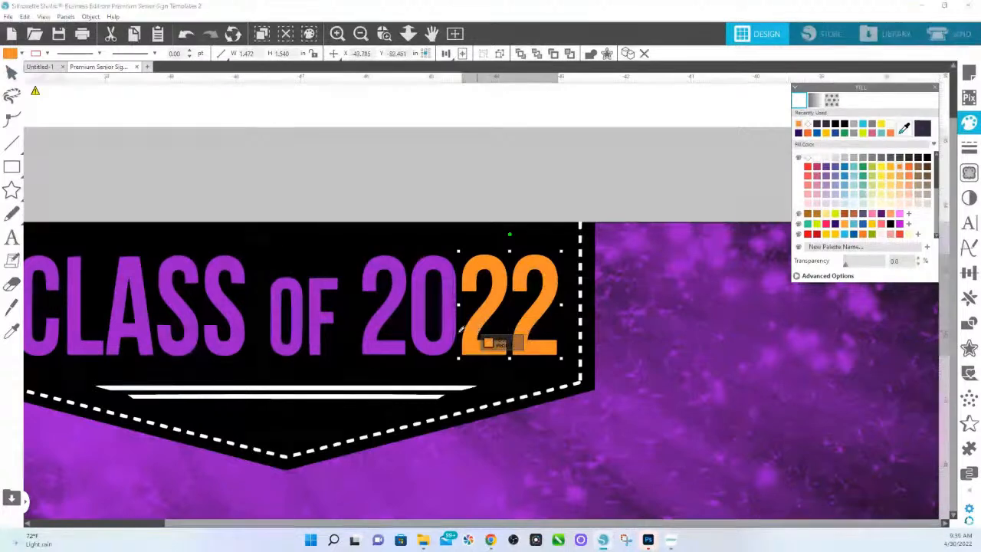
left_click(479, 323)
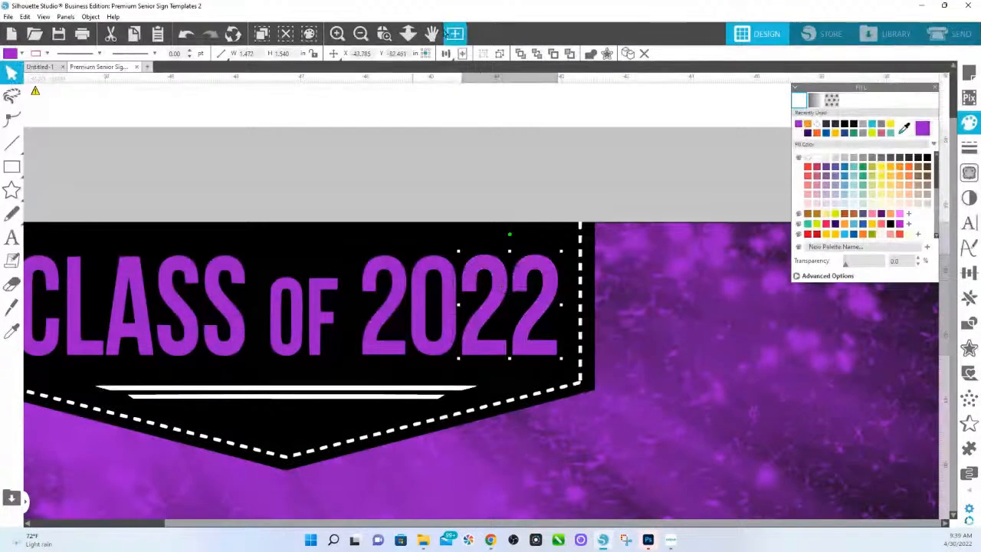
left_click(409, 33)
left_click_drag(468, 322, 457, 233)
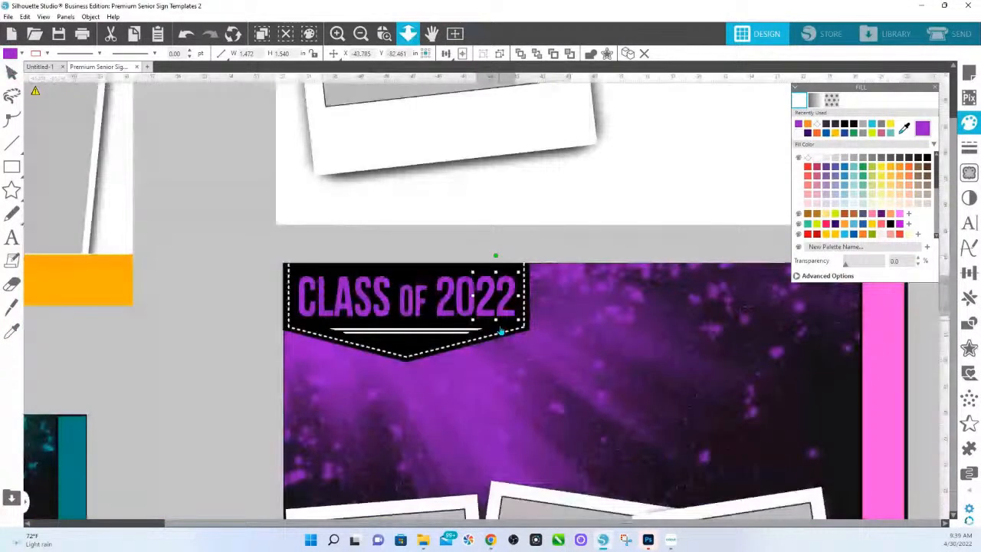
left_click(501, 330)
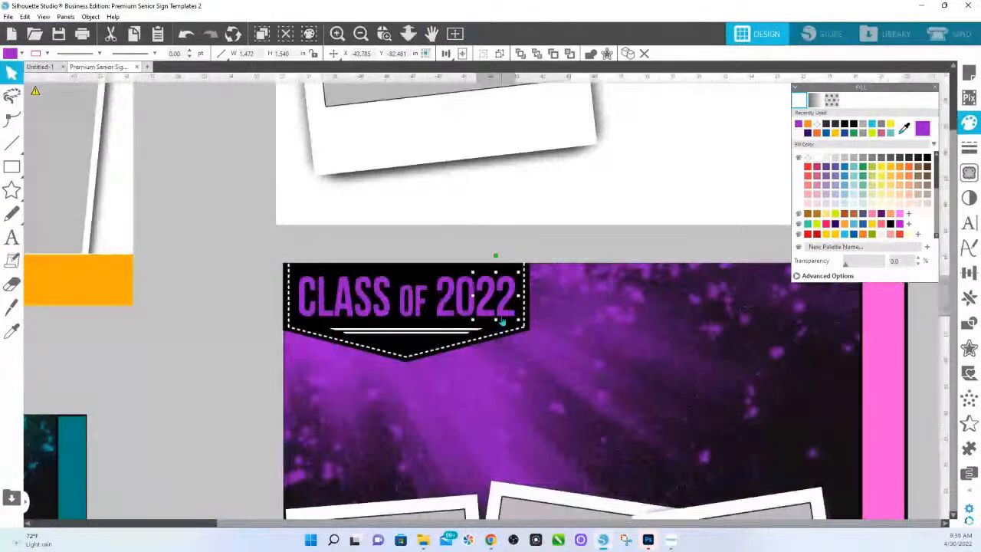
Move the black 23 onto the purple template's badge over the 22 and fill it with orange.
left_click(405, 42)
left_click_drag(418, 153, 427, 252)
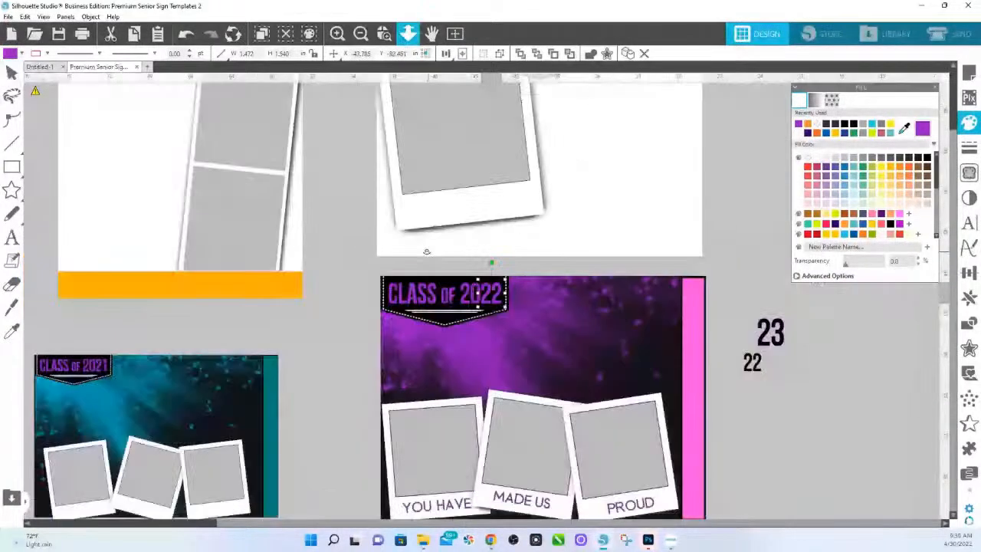
left_click(427, 253)
left_click(756, 358)
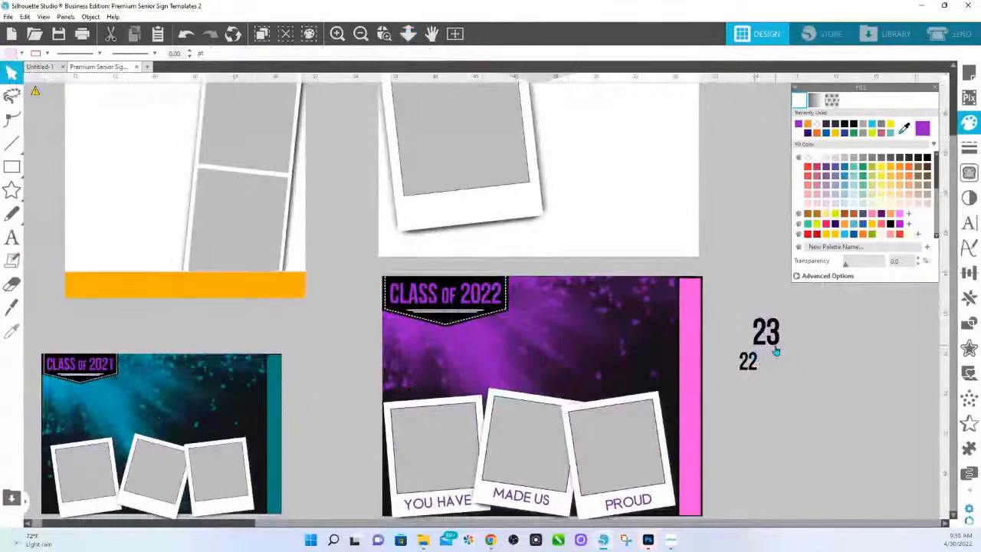
left_click(767, 334)
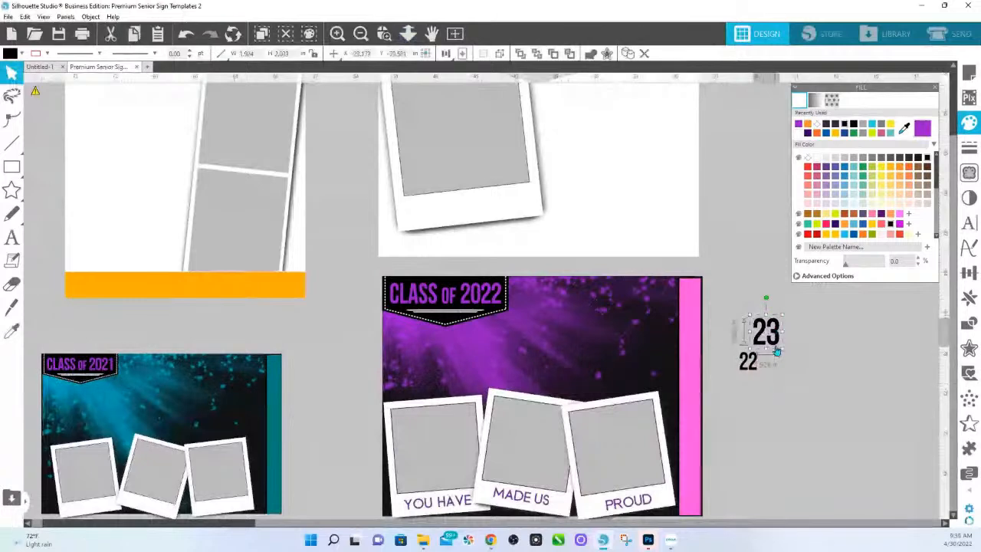
left_click_drag(776, 349, 490, 305)
Bring the orange 23 in front of the badge's purple 22 and line up its lower edge with the lettering.
left_click(384, 33)
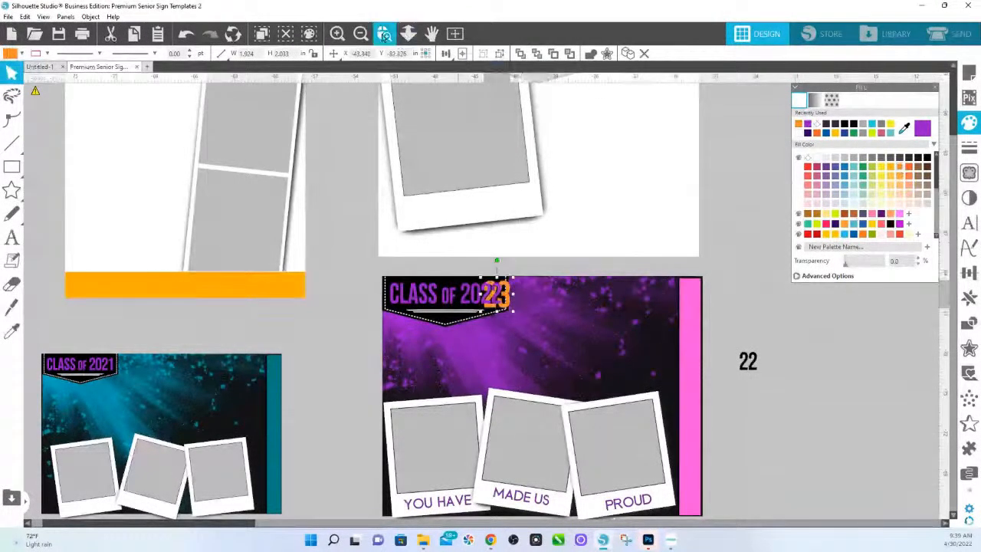
left_click(527, 321)
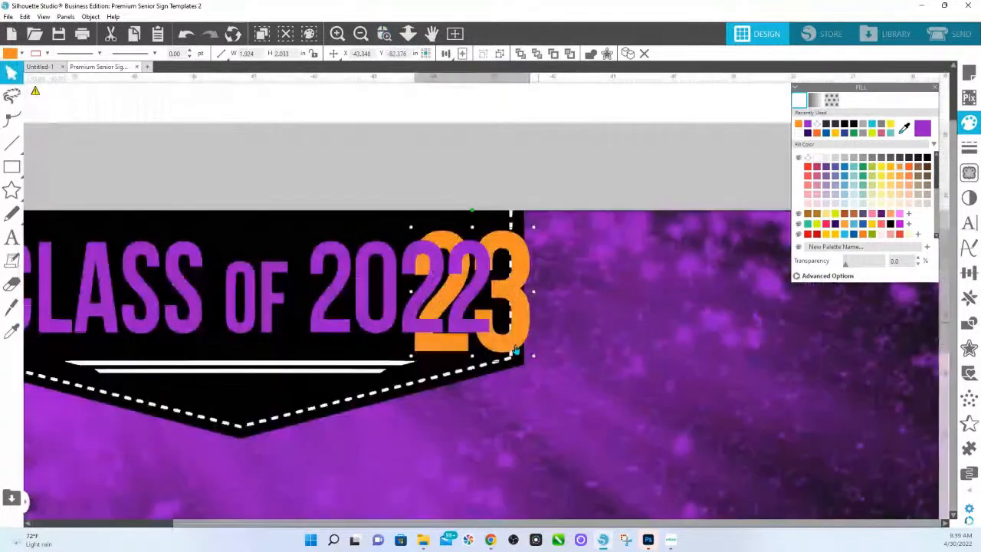
left_click_drag(504, 336, 503, 325)
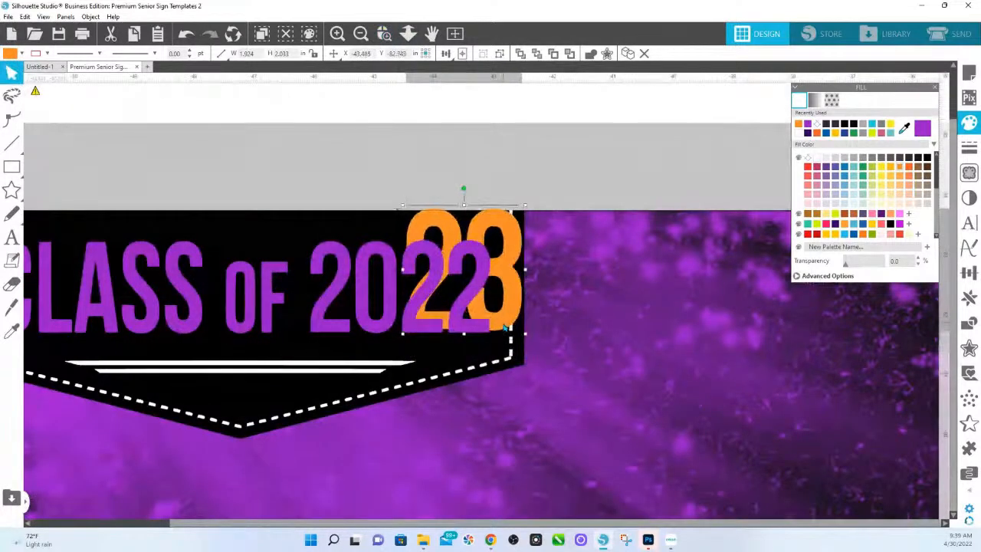
right_click(504, 325)
left_click(546, 271)
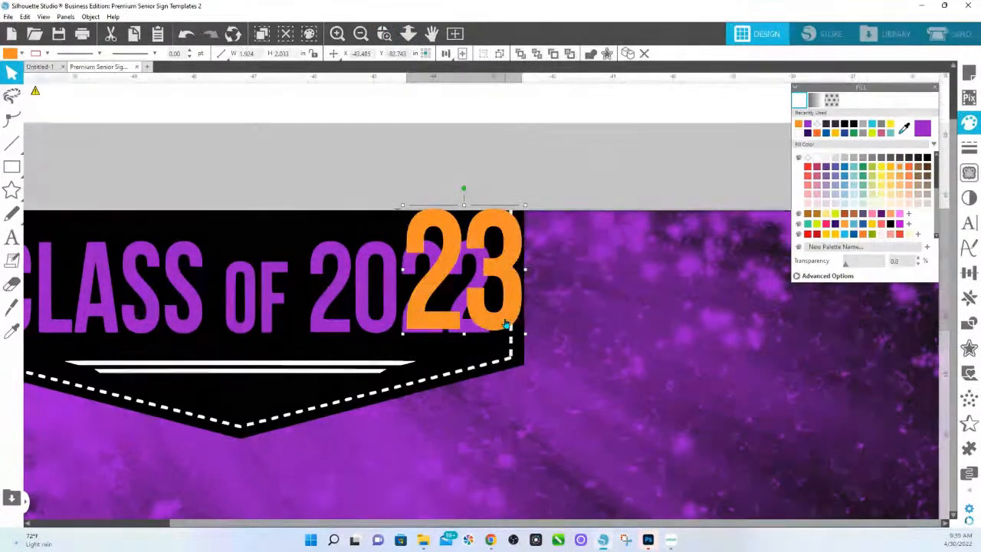
left_click_drag(506, 325, 501, 328)
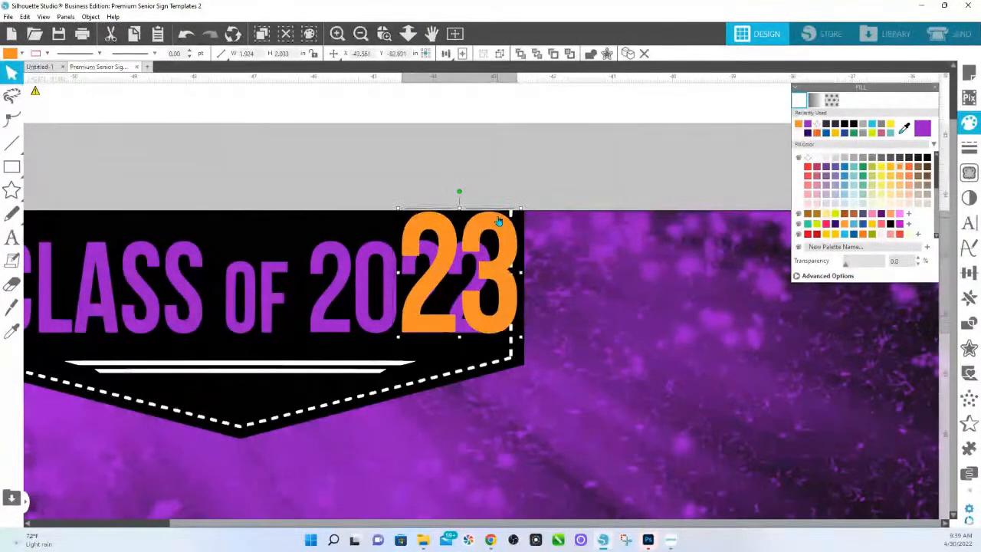
Scale the orange 23 down to about 1.48 × 1.56 in, matching the height of the badge lettering.
left_click(523, 208)
left_click(507, 224)
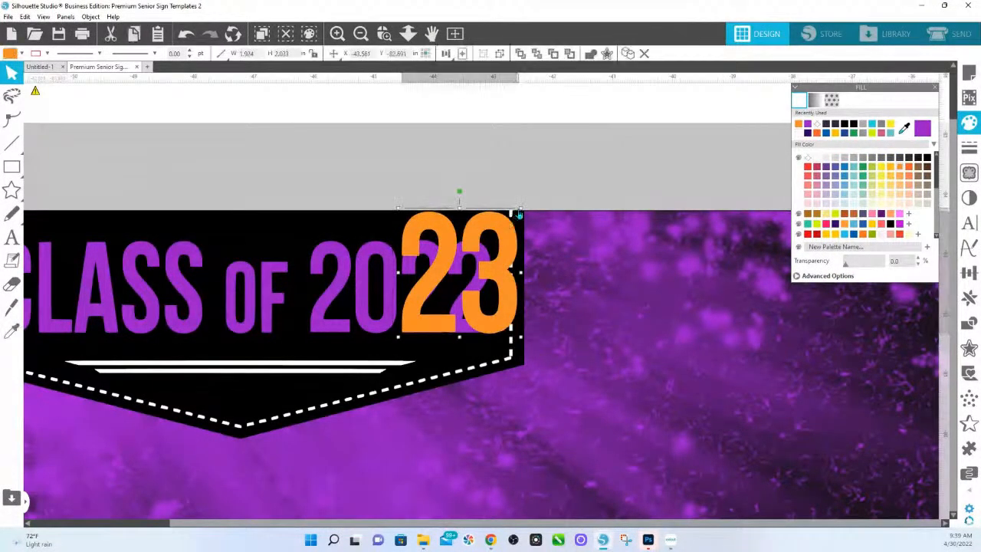
left_click_drag(520, 207, 510, 255)
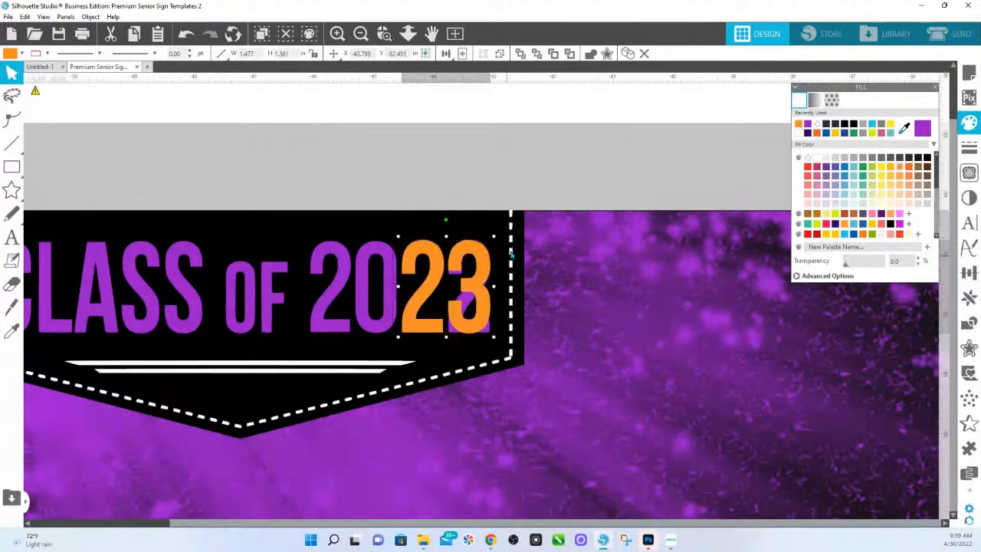
left_click(464, 171)
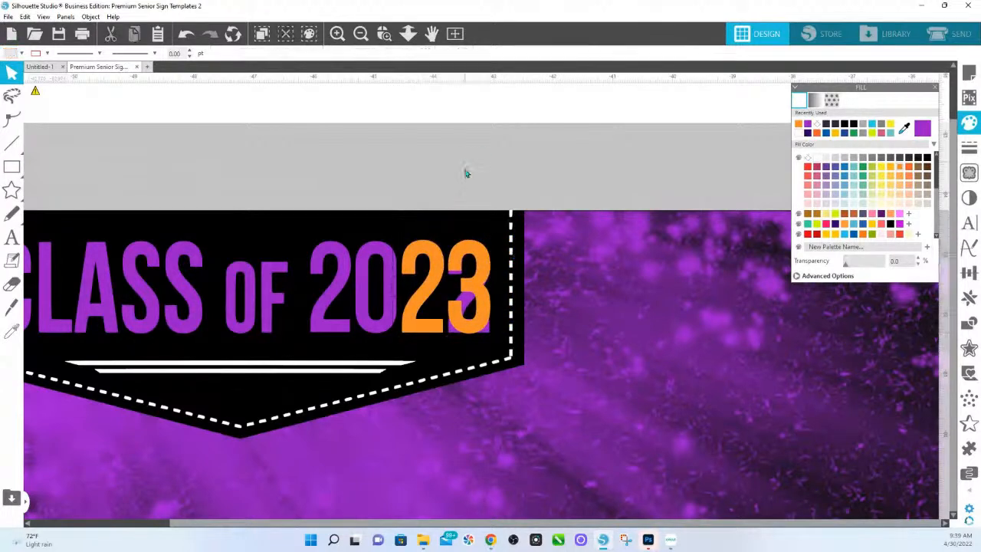
Ungroup the orange 23 and delete its 2, keeping only the orange 3.
left_click(457, 339)
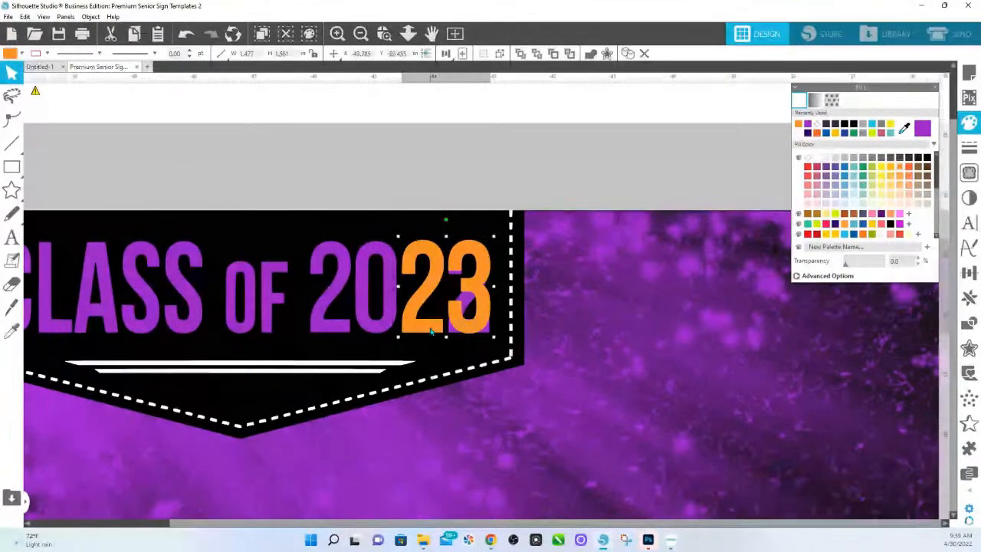
right_click(458, 337)
left_click(461, 209)
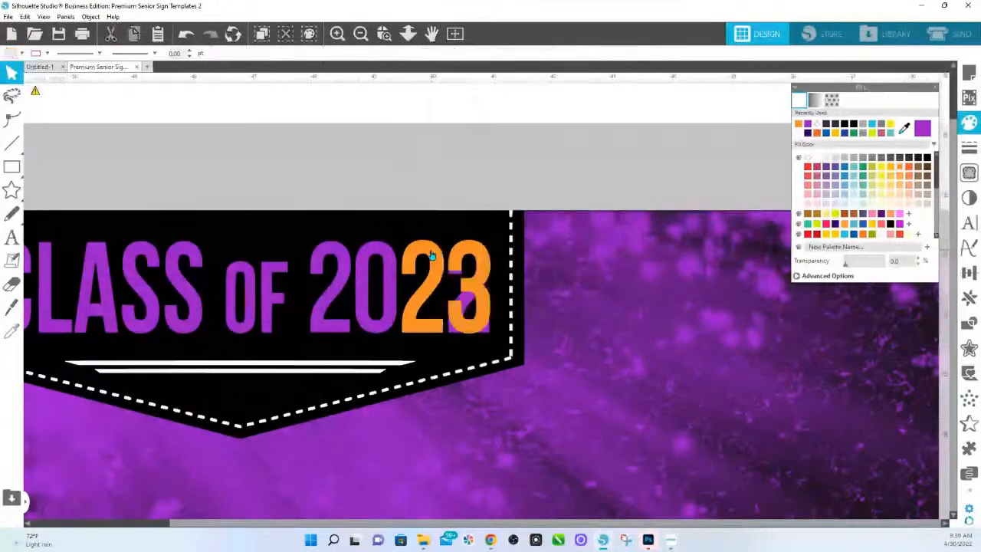
left_click(432, 255)
key("Delete")
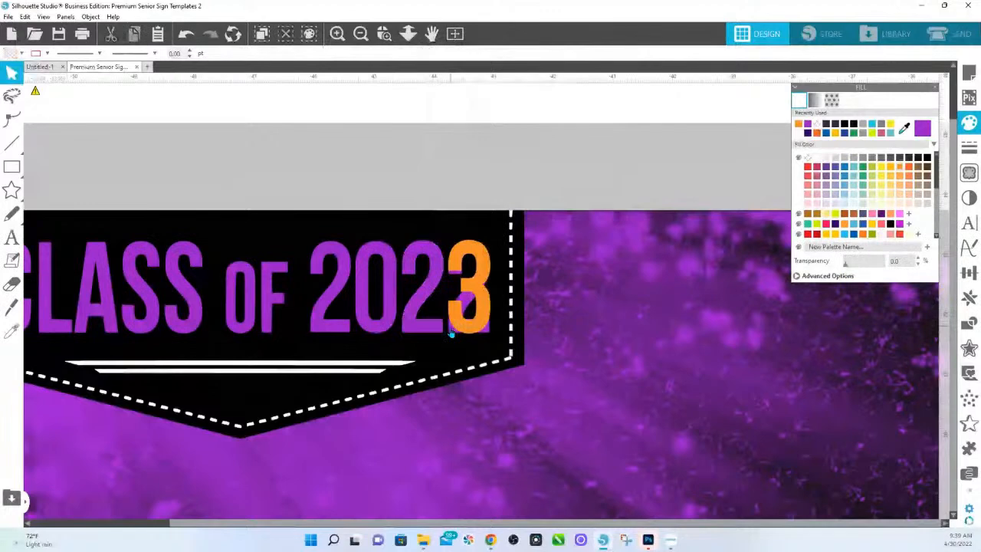
Ungroup the badge's purple 22 and delete the last 2 behind the orange 3.
right_click(451, 333)
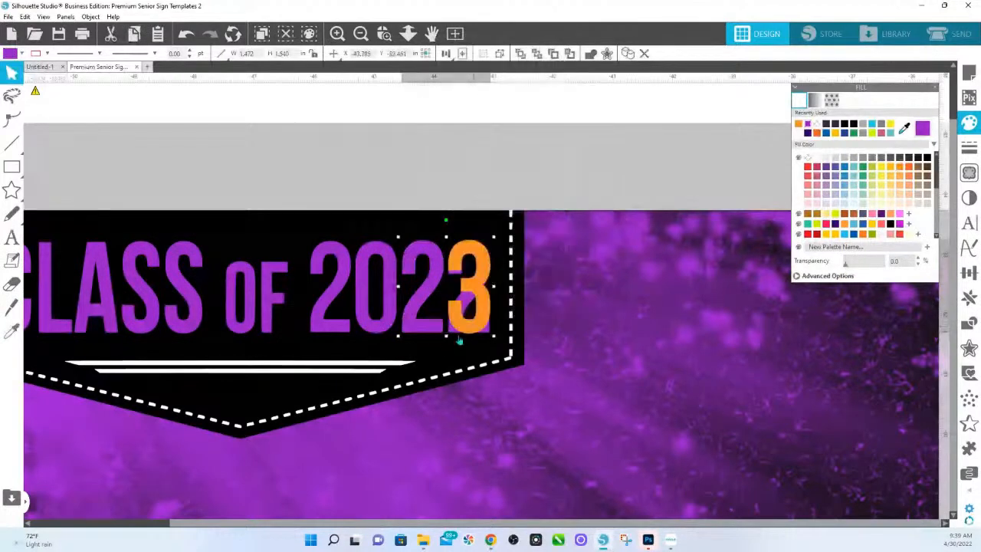
left_click(450, 205)
left_click(454, 334)
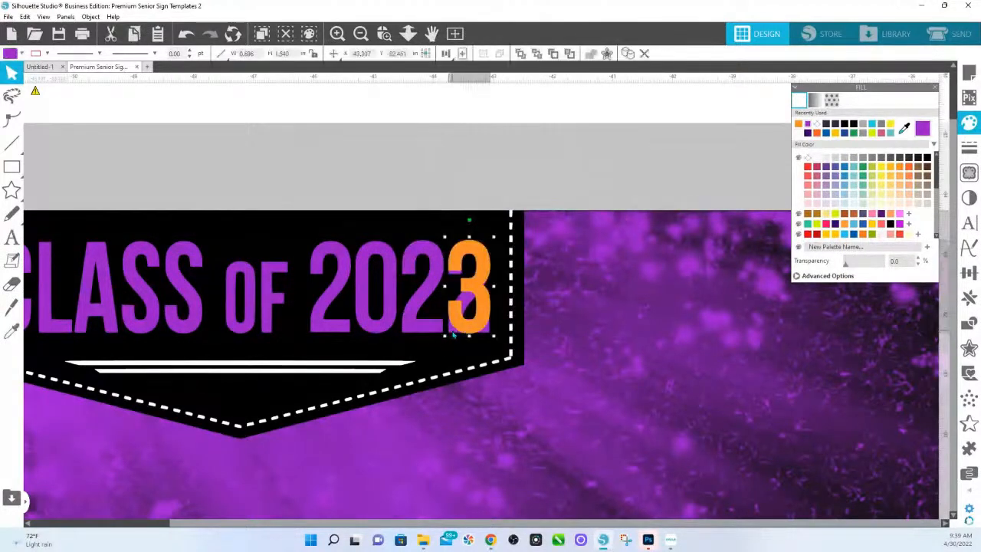
Recolour the orange 3 by sampling the purple of the badge's neighbouring 2.
left_click(466, 329)
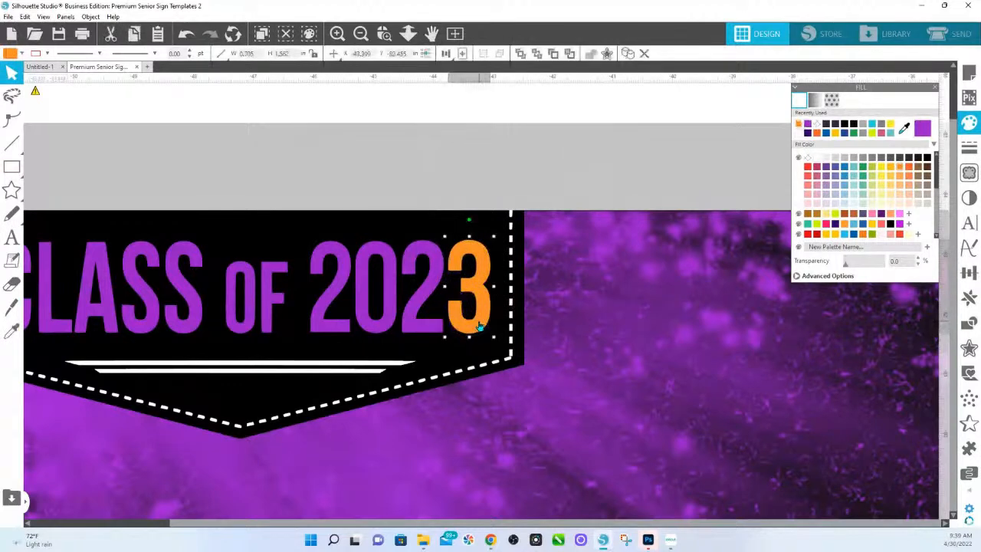
left_click(12, 332)
left_click(426, 287)
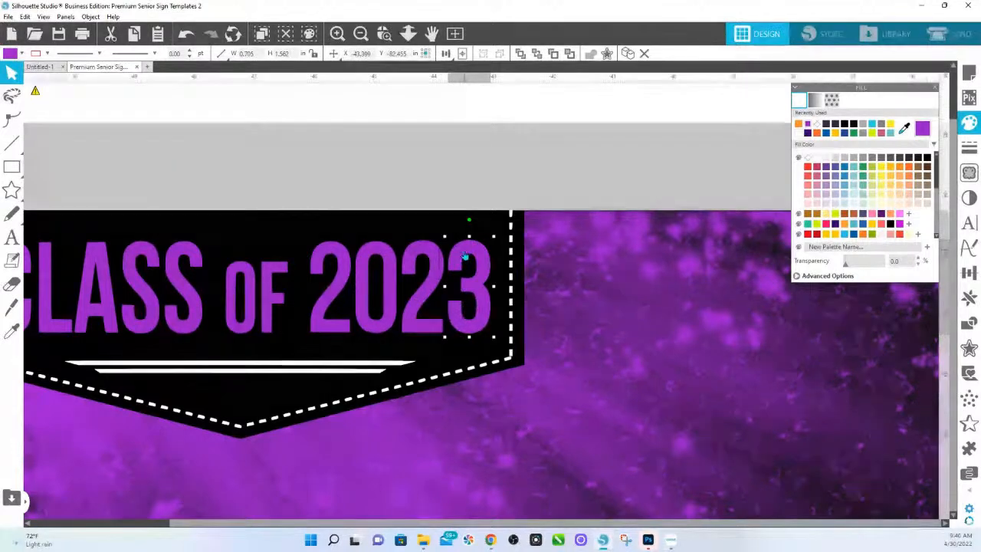
Select the YOU HAVE caption on the first photo frame of the purple template.
left_click(408, 32)
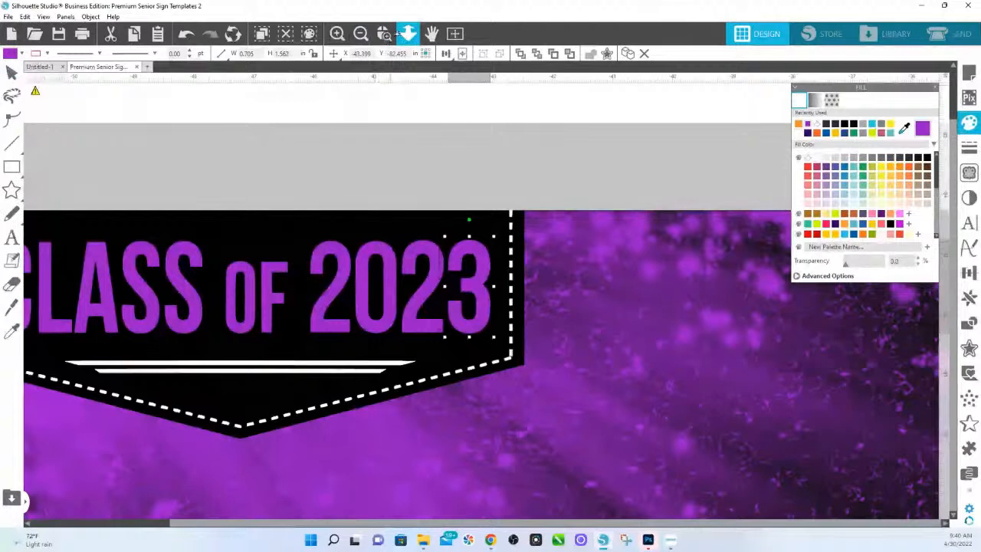
scroll(368, 192, "down", 5)
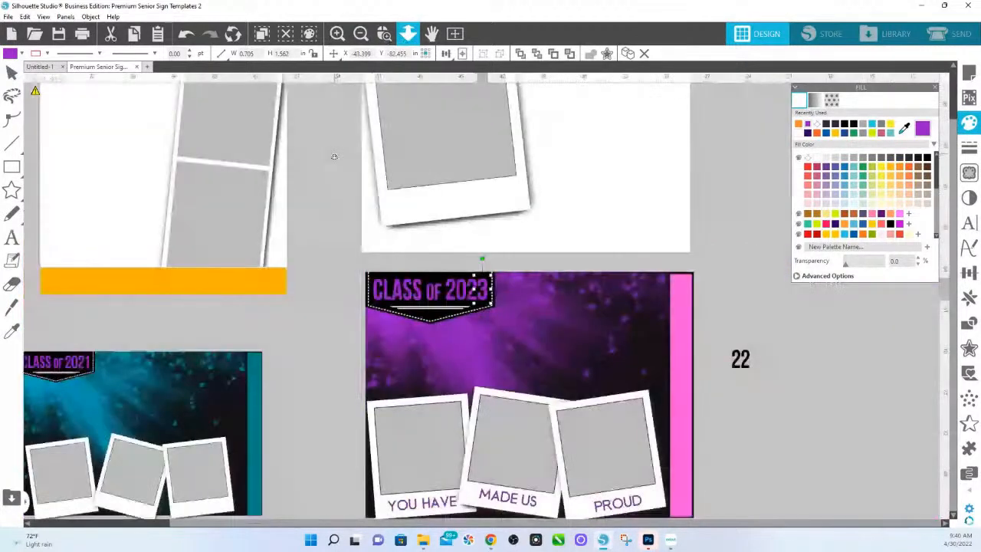
scroll(334, 153, "down", 1)
scroll(337, 146, "down", 1)
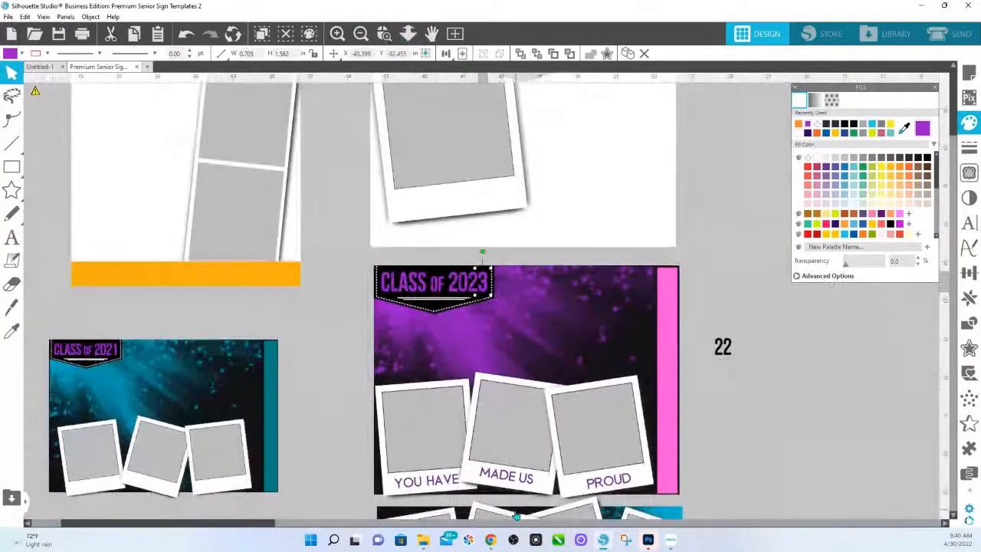
left_click(384, 34)
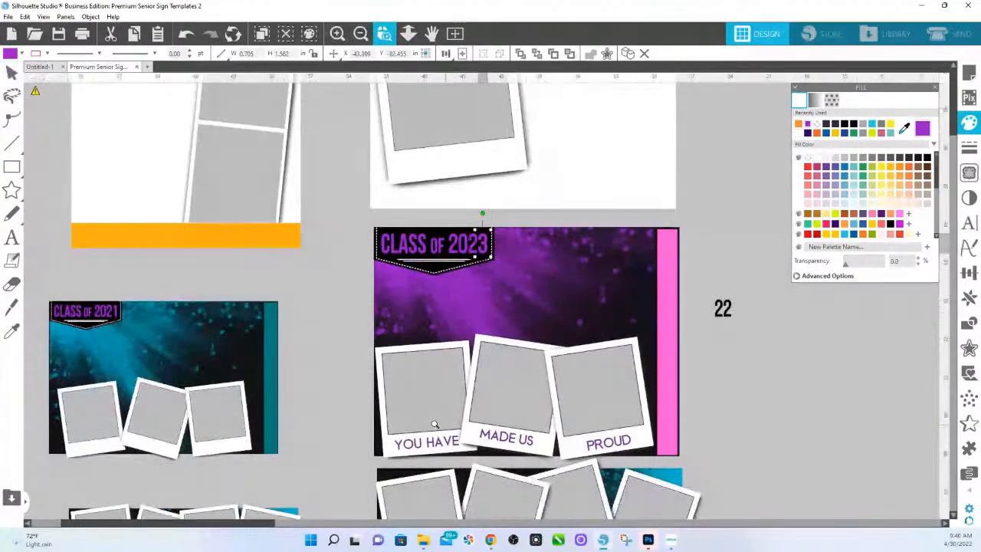
left_click_drag(434, 424, 596, 458)
left_click(176, 314)
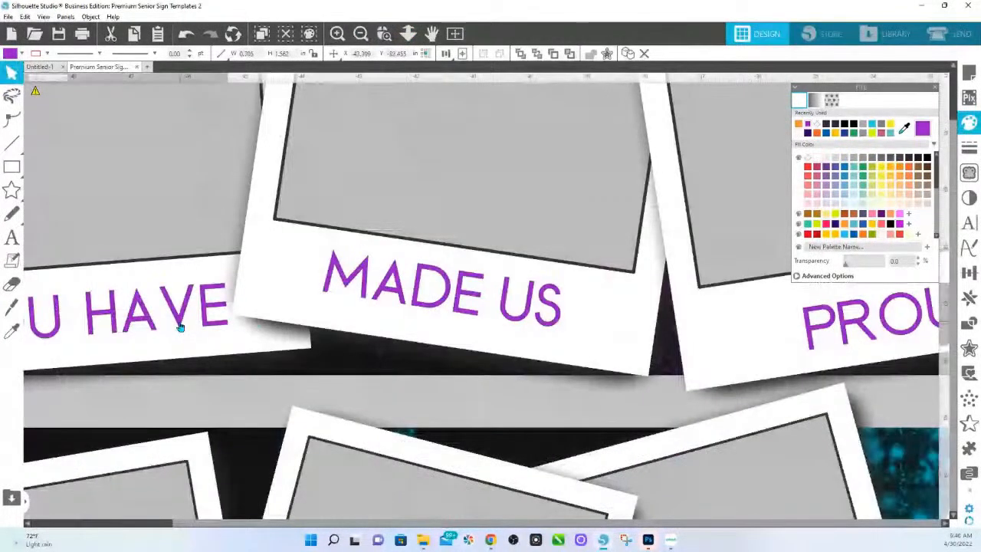
Try several palette fill colours on the YOU HAVE caption, including green and orange.
left_click(47, 53)
left_click(42, 93)
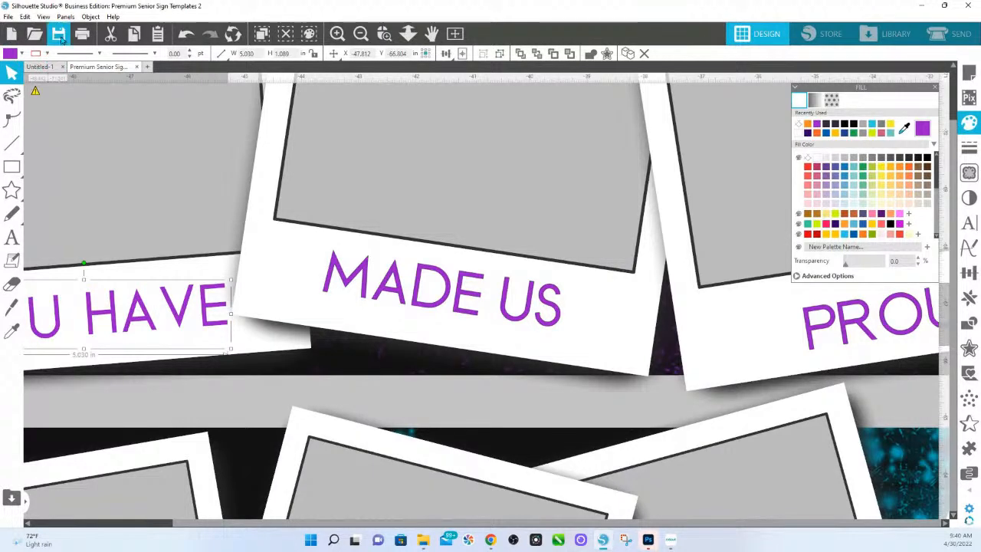
left_click(21, 54)
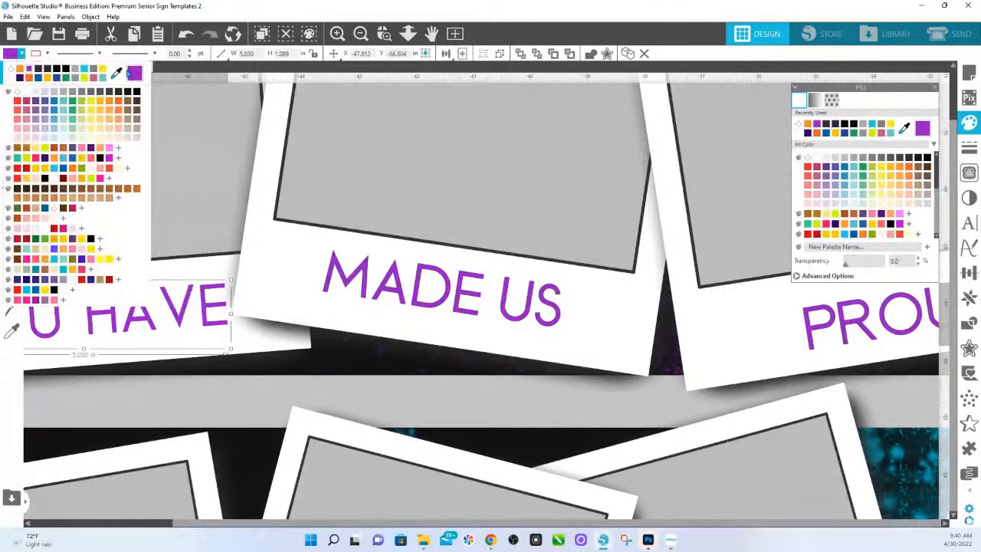
left_click(108, 119)
left_click(21, 55)
left_click(882, 184)
left_click(874, 204)
left_click(861, 186)
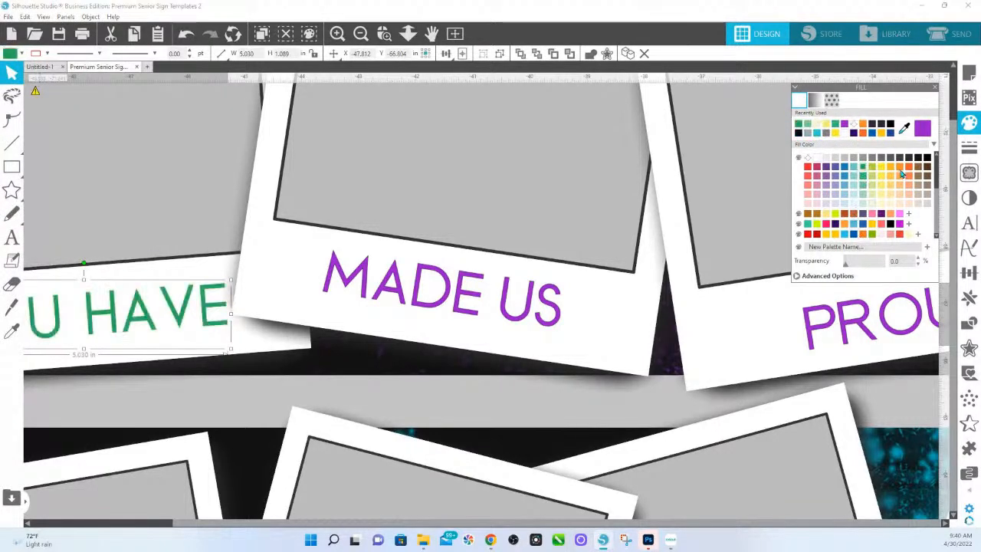
left_click(910, 167)
Recolour the YOU HAVE caption by sampling the bright blue corner of the smaller four-photo template, and rotate the caption slightly.
left_click(407, 33)
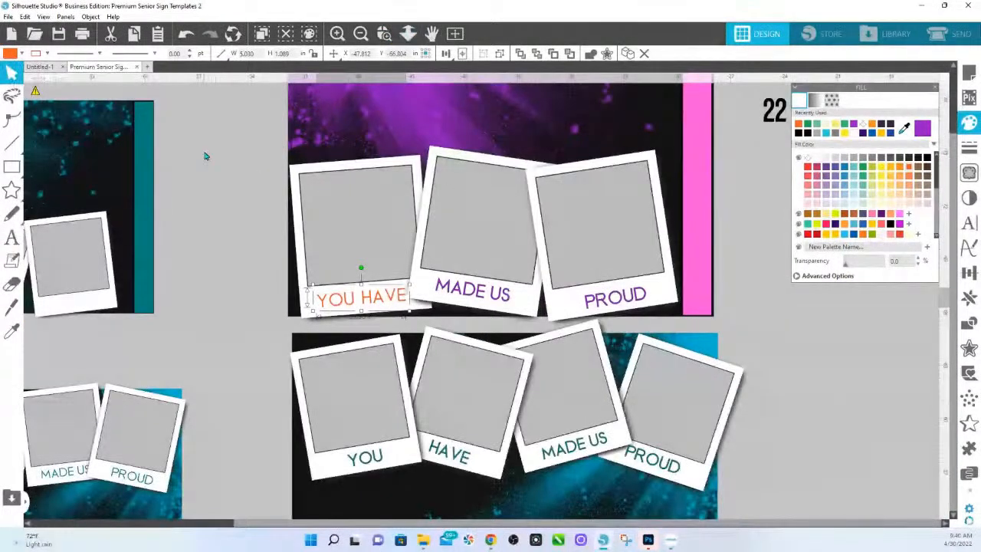
left_click(908, 129)
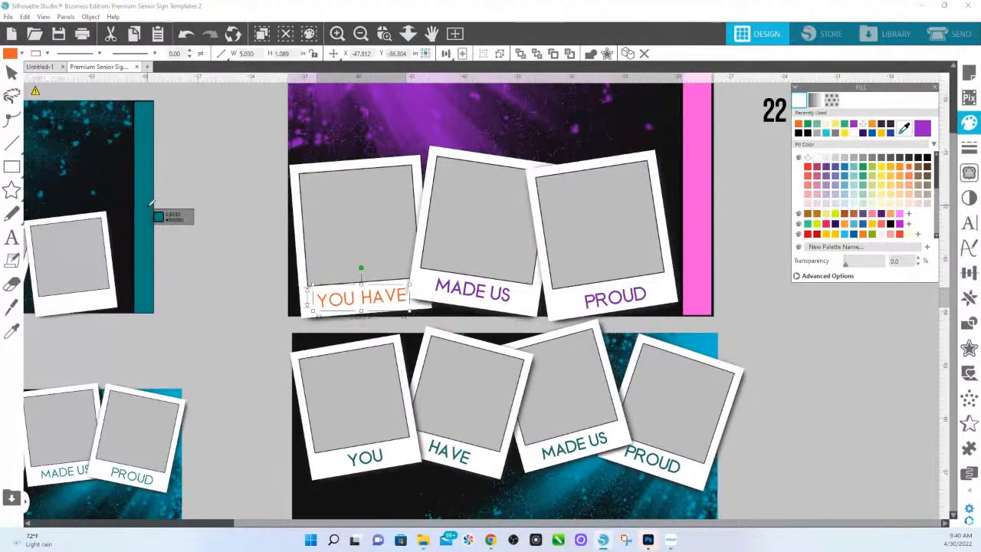
left_click(150, 205)
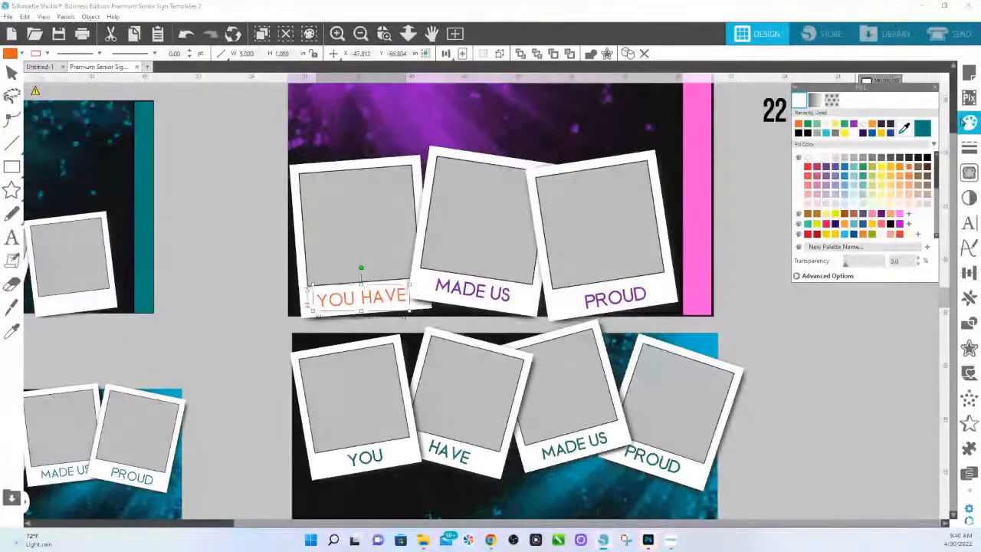
left_click(22, 53)
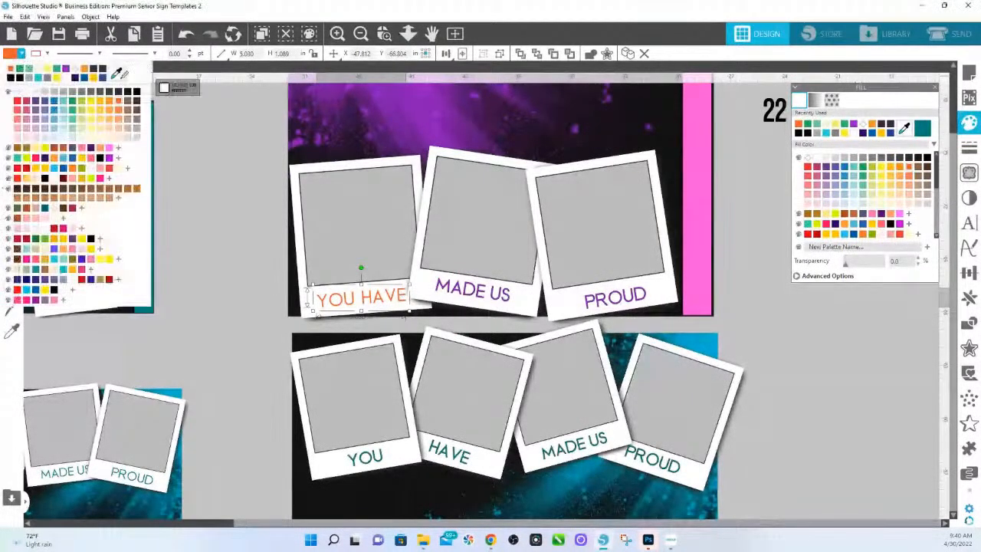
left_click(173, 295)
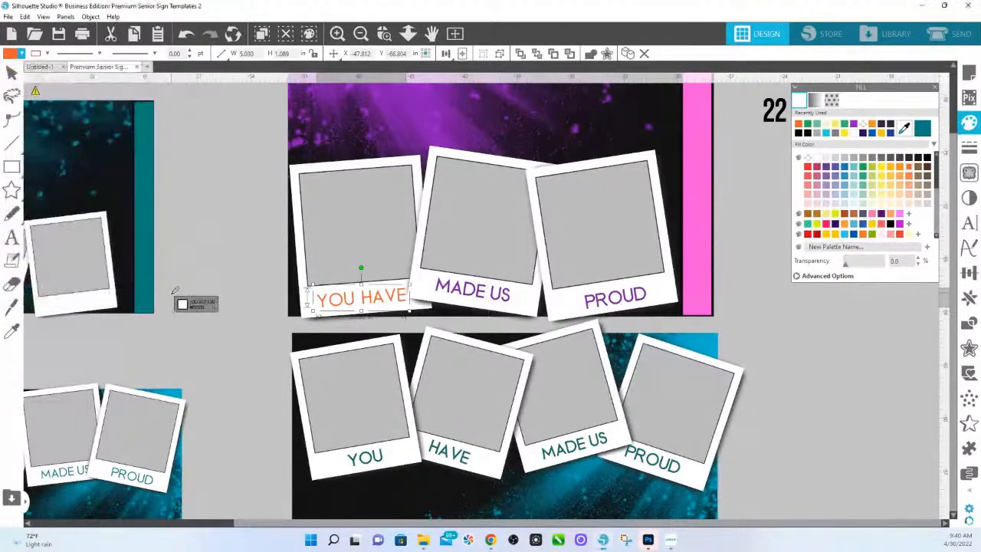
left_click(179, 390)
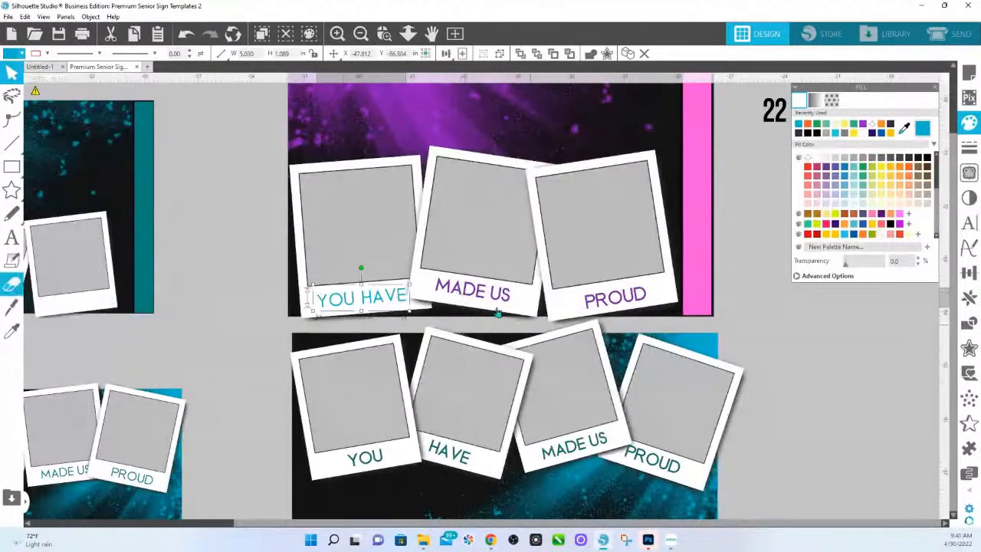
mouse_move(359, 267)
left_mouse_down()
mouse_move(357, 278)
mouse_move(362, 269)
left_mouse_up()
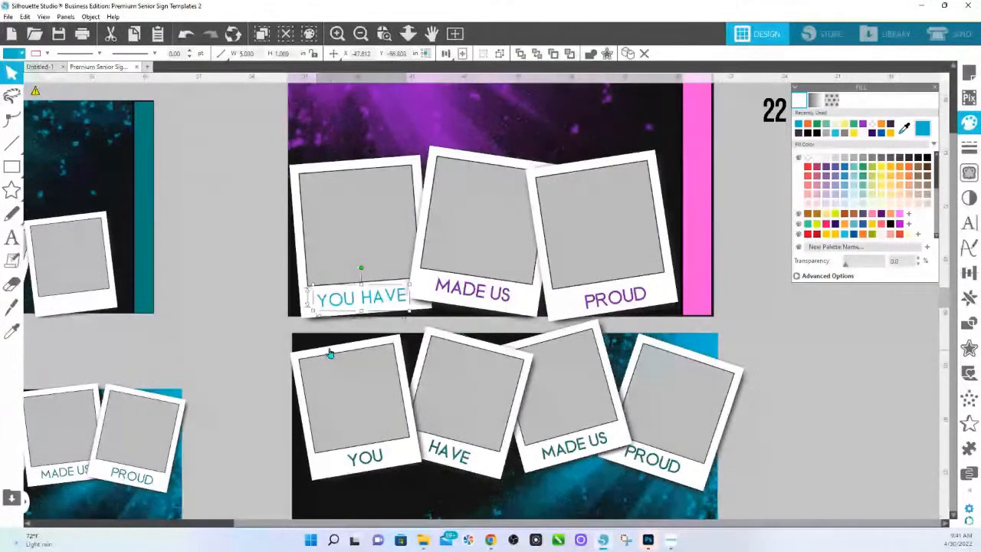
left_click_drag(362, 269, 360, 268)
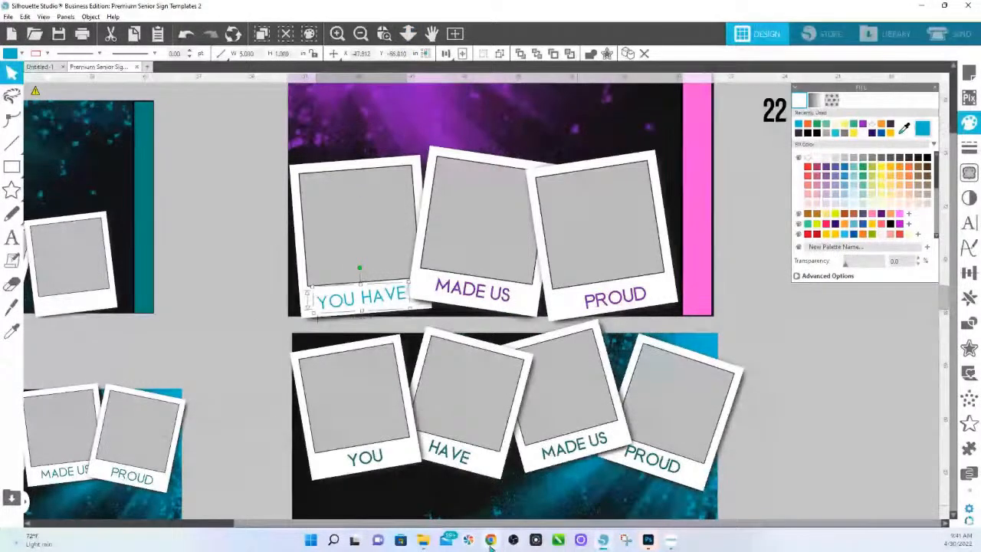
Switch to the shop.hsink365.com page in Chrome.
mouse_move(492, 543)
left_click(434, 483)
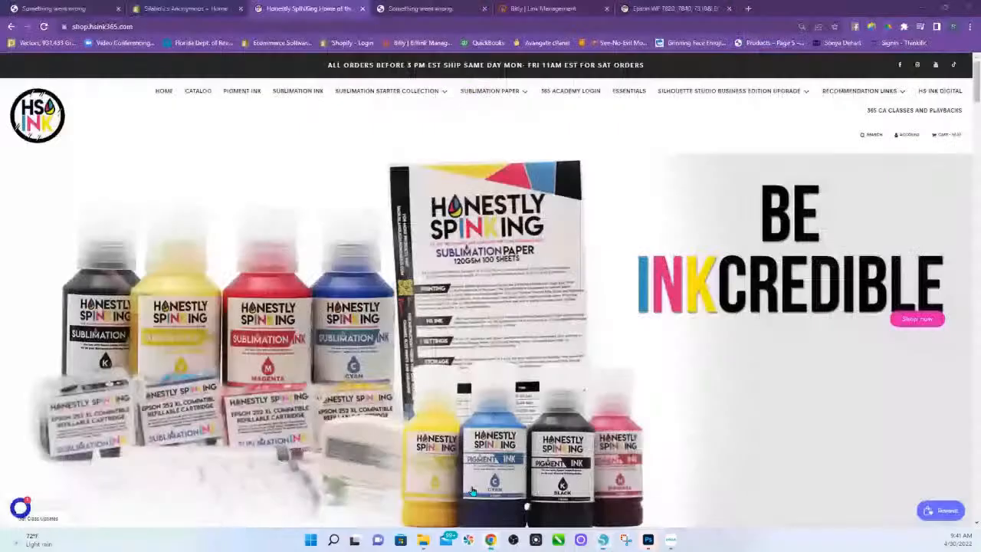
Run a Google image search for "grad pic" in a new browser tab.
left_click(749, 9)
left_click(448, 215)
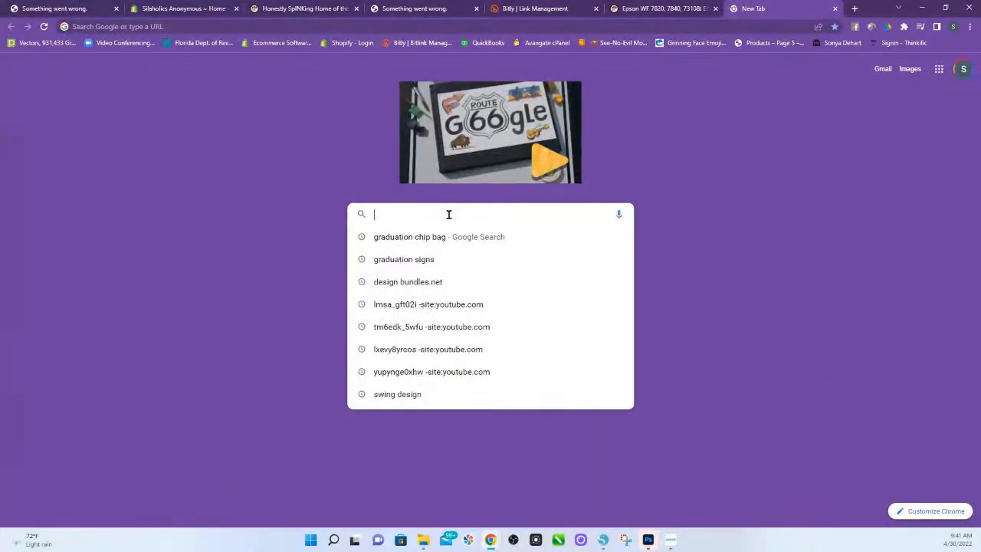
type("grad")
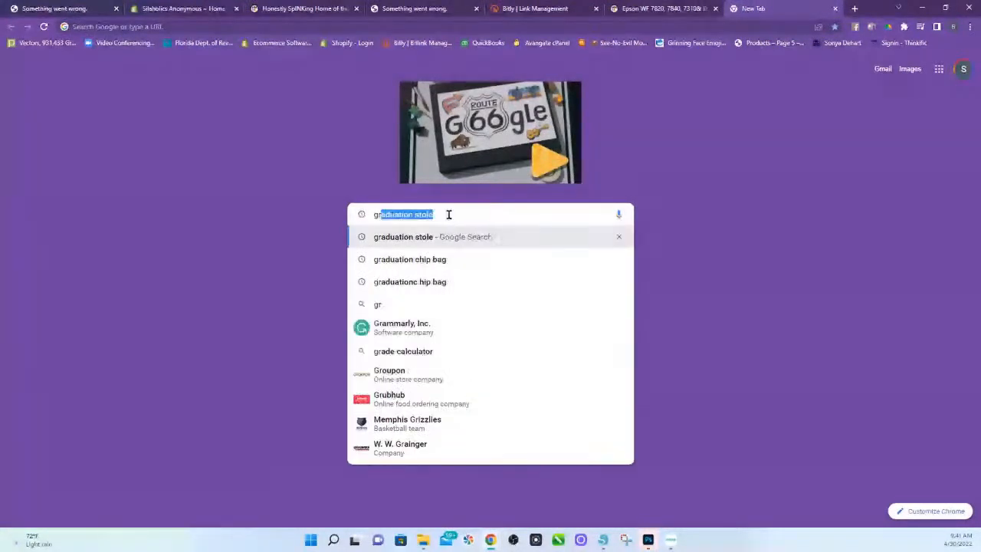
type(" pic")
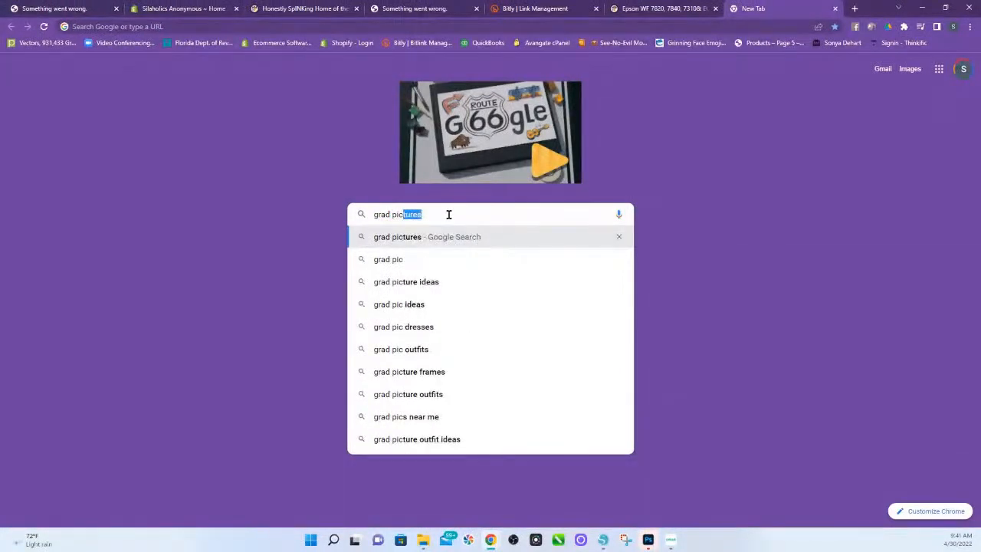
left_click(388, 260)
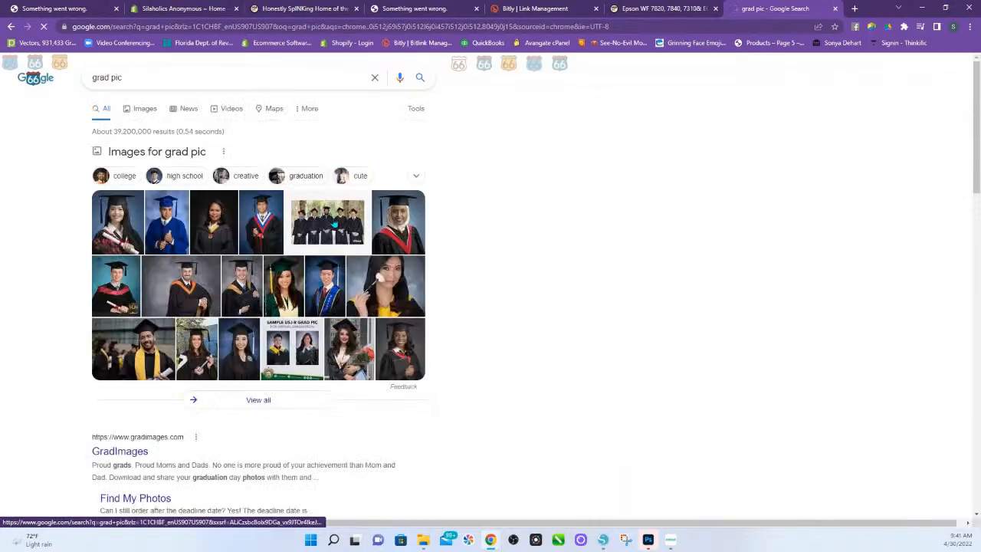
left_click(141, 110)
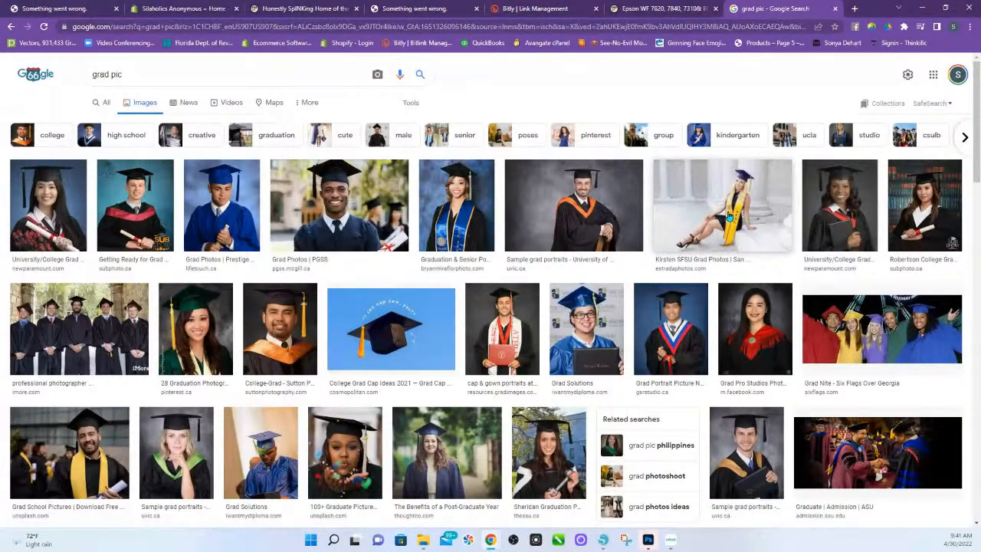
Copy the Unsplash photo of the graduate blowing confetti from the image results.
scroll(729, 217, "down", 1)
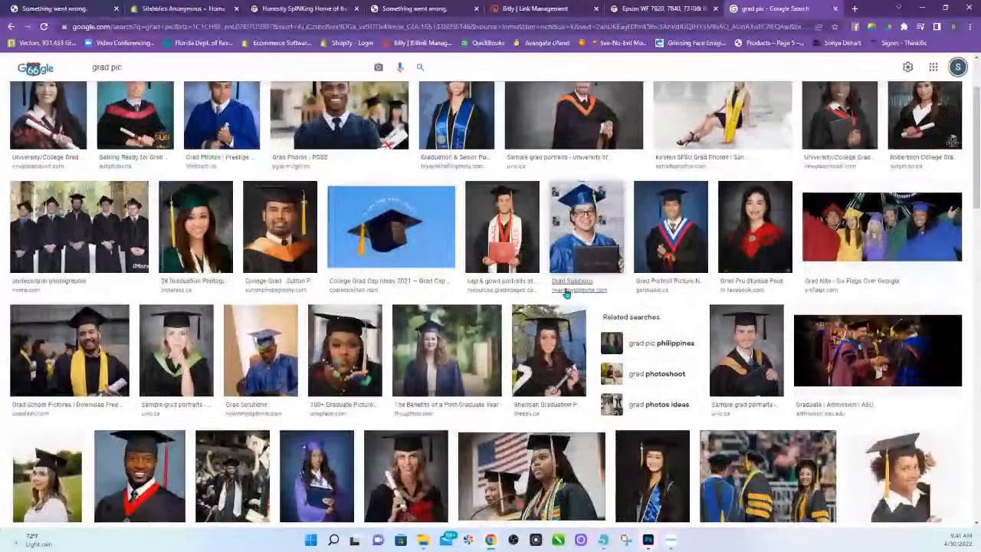
left_click(345, 351)
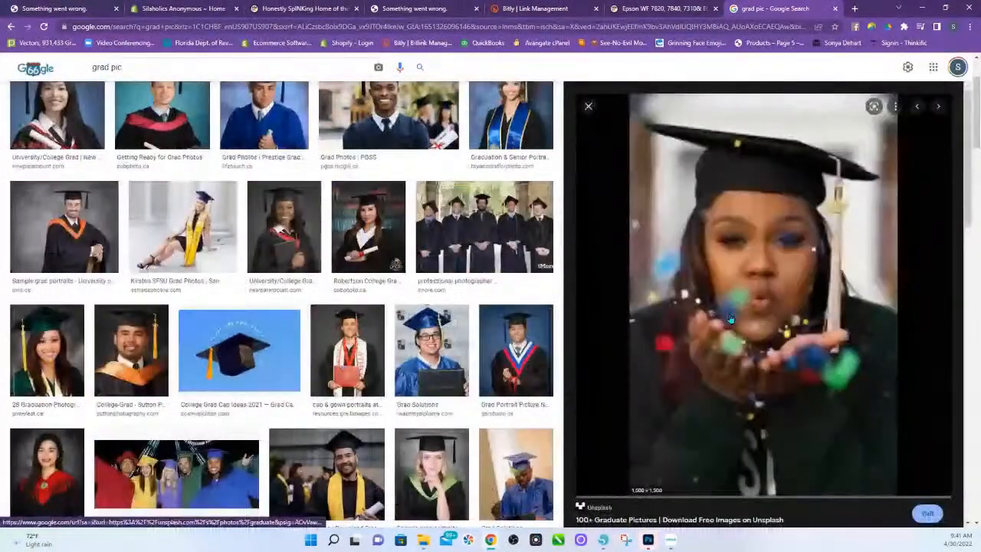
right_click(786, 295)
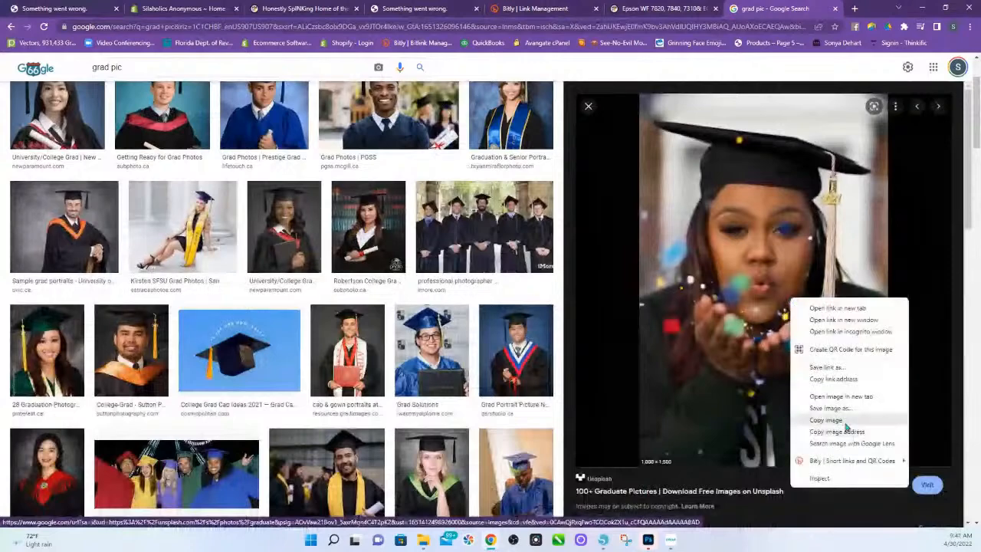
left_click(845, 411)
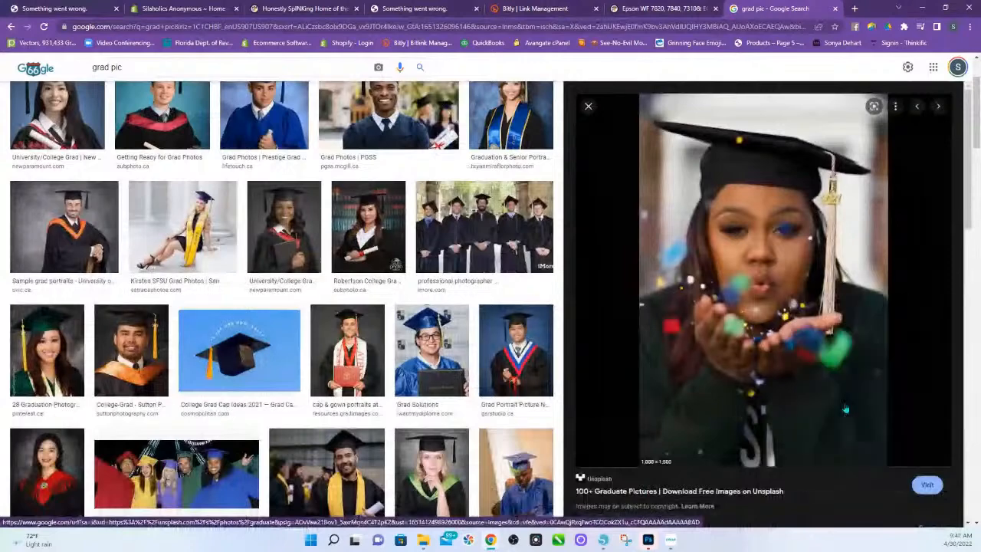
Switch to Silhouette Studio and paste the copied graduate photo into the Premium Senior Sign Templates 2 document.
left_click(604, 541)
right_click(788, 356)
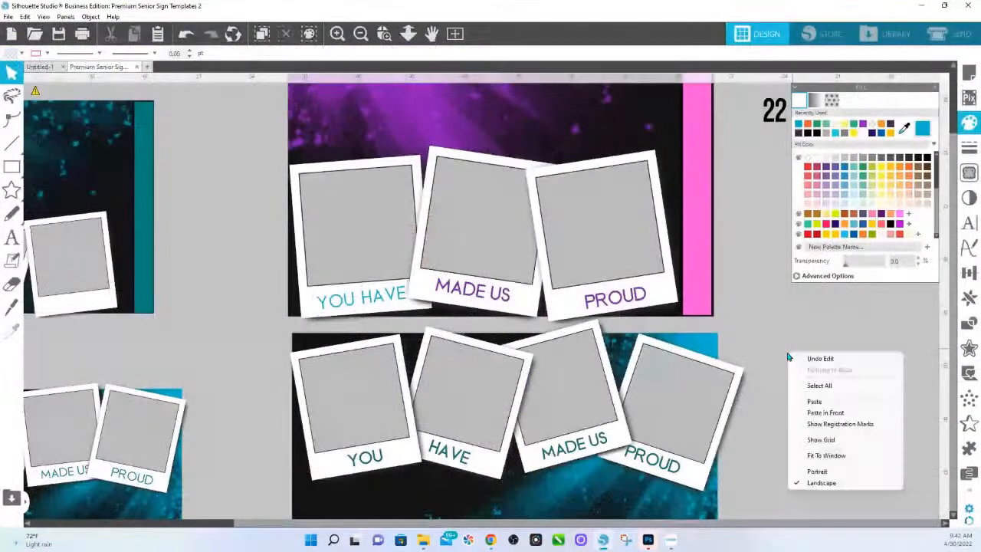
left_click(814, 401)
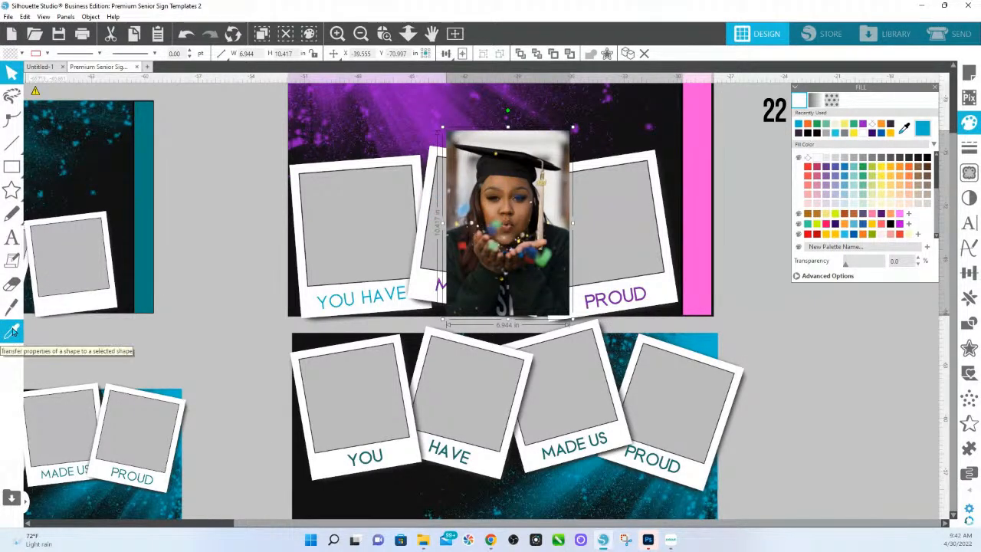
Ungroup the YOU HAVE photo frame on the purple template and undo the trial move of its grey placeholder.
left_click(346, 202)
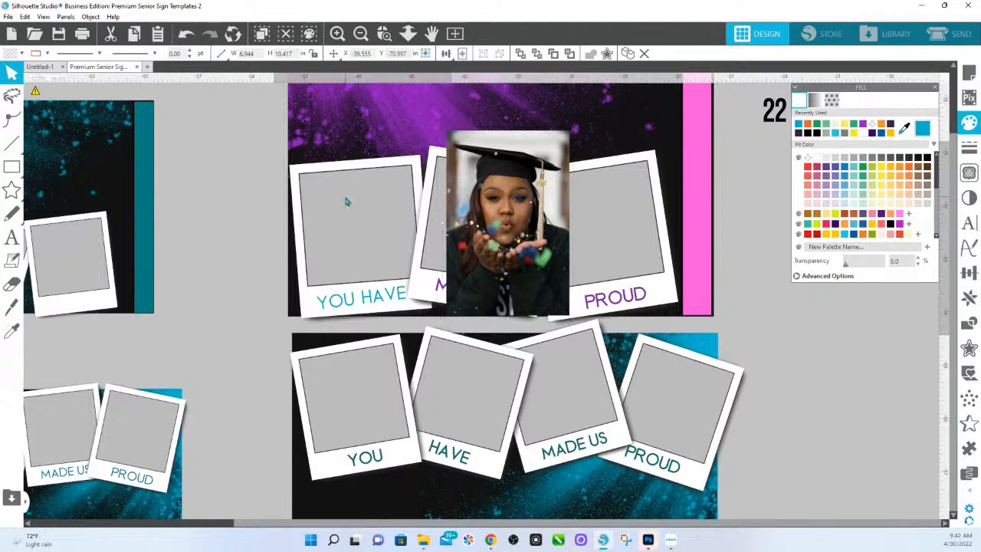
left_click_drag(345, 215, 378, 246)
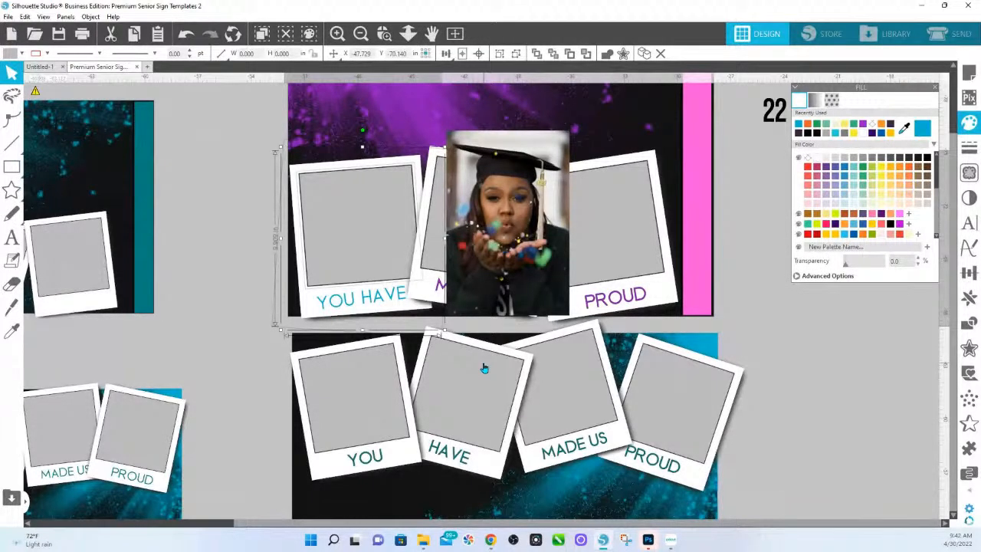
left_click(207, 237)
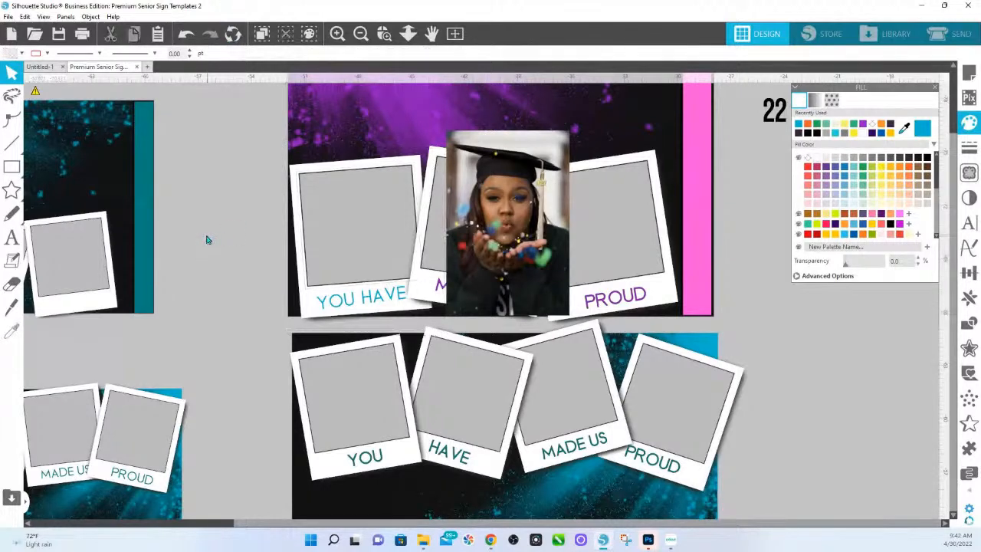
left_click_drag(404, 214, 277, 265)
left_click(185, 35)
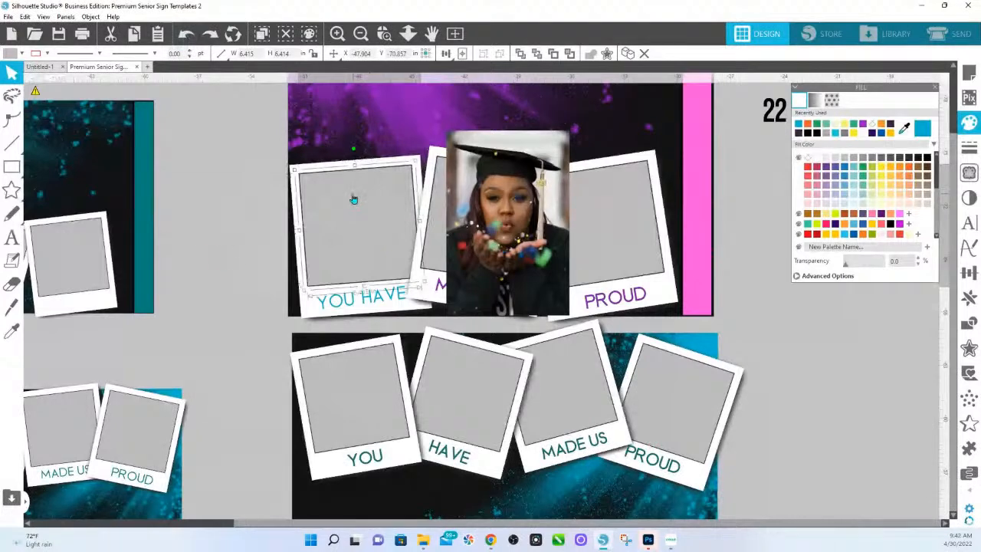
Move the graduate photo beside the templates and transfer its image fill to the grey placeholder of the YOU HAVE frame.
left_click(11, 332)
left_click(513, 218)
left_click_drag(513, 234, 835, 326)
left_click(382, 236)
left_click(11, 330)
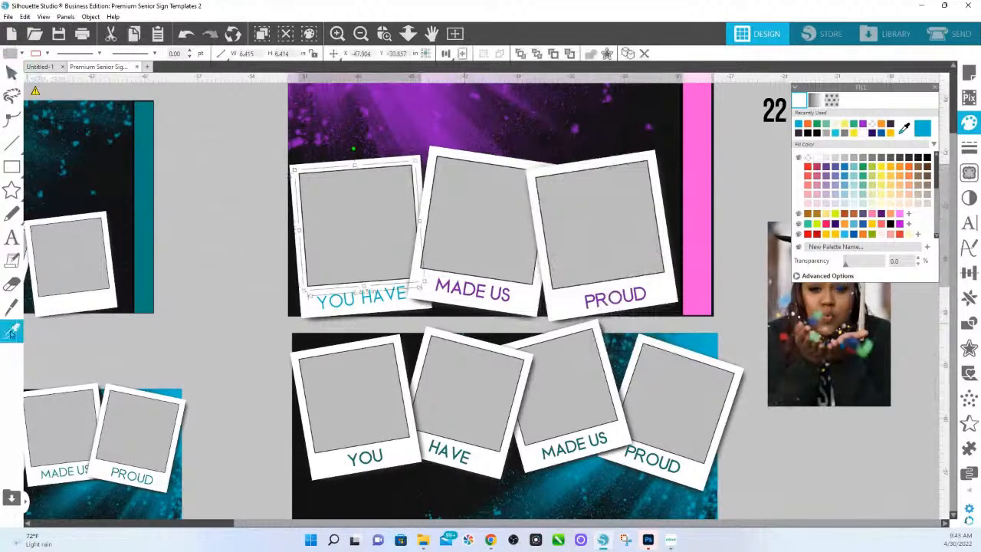
left_click(779, 374)
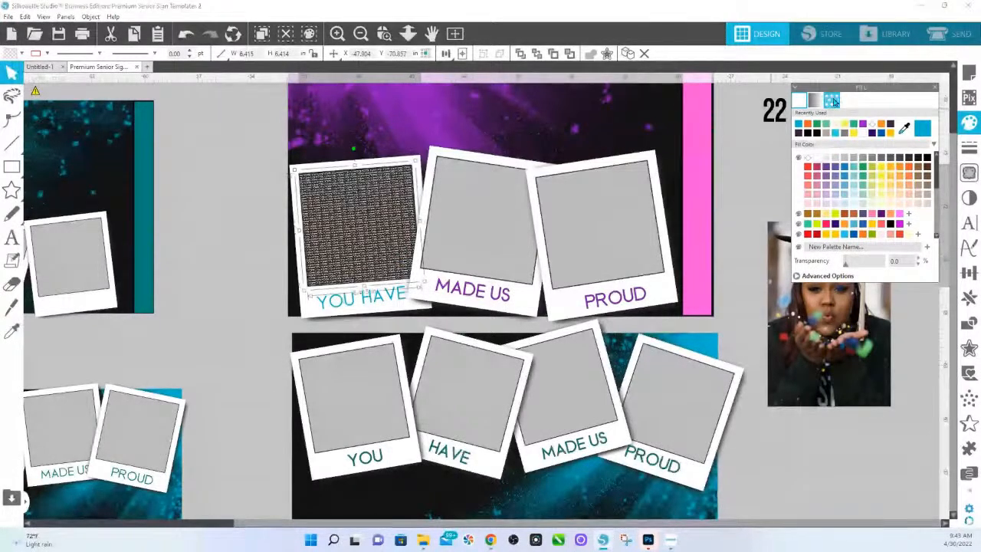
Change the aspect ratio option of the YOU HAVE placeholder's pattern fill so the photo keeps its proportions.
left_click(835, 102)
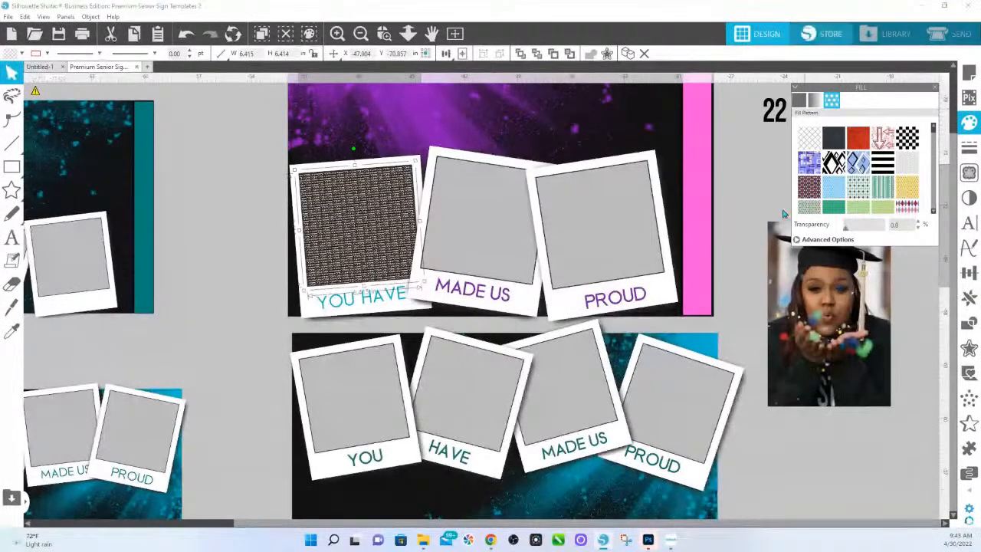
left_click(797, 240)
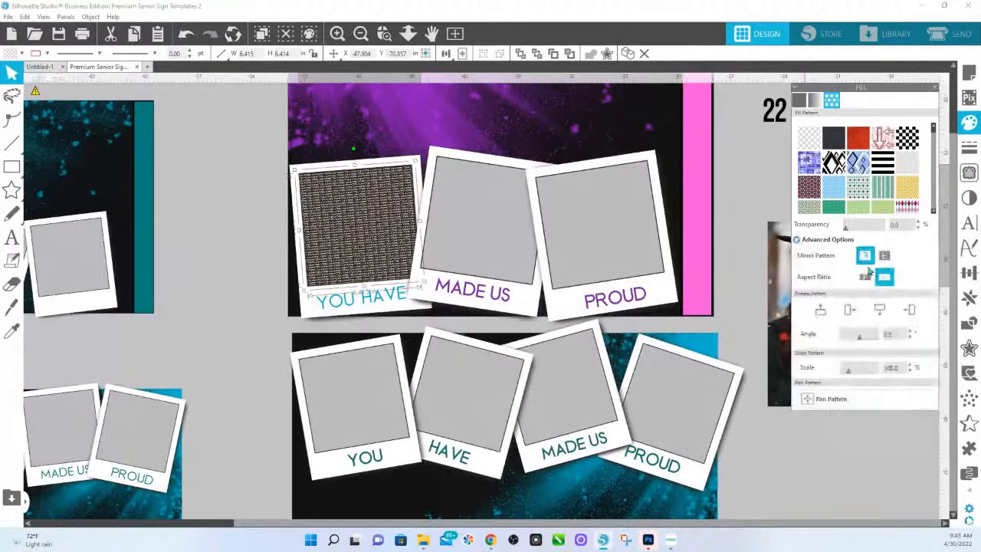
left_click(865, 277)
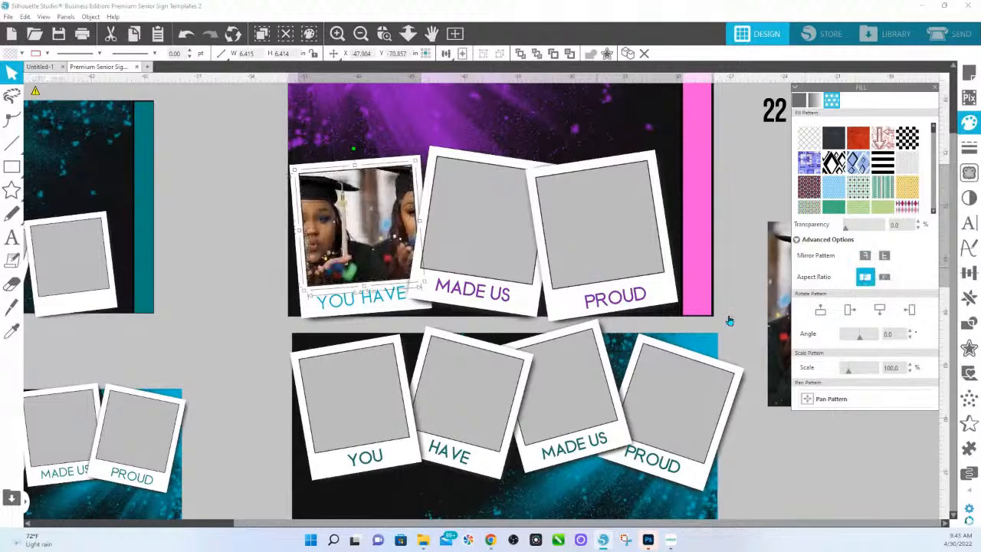
Pan the photo pattern inside the YOU HAVE placeholder to centre the graduate in the frame.
left_click(824, 399)
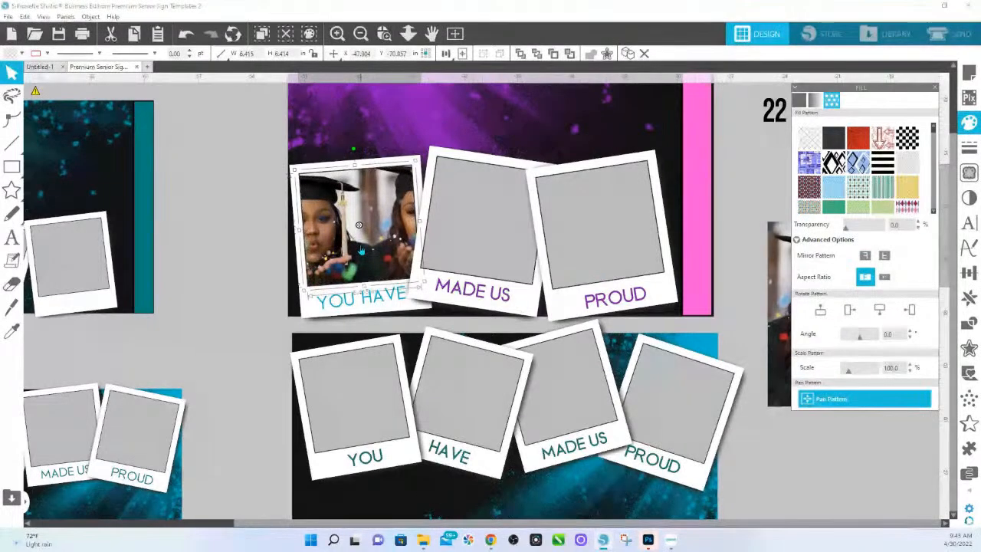
left_click_drag(364, 228, 420, 221)
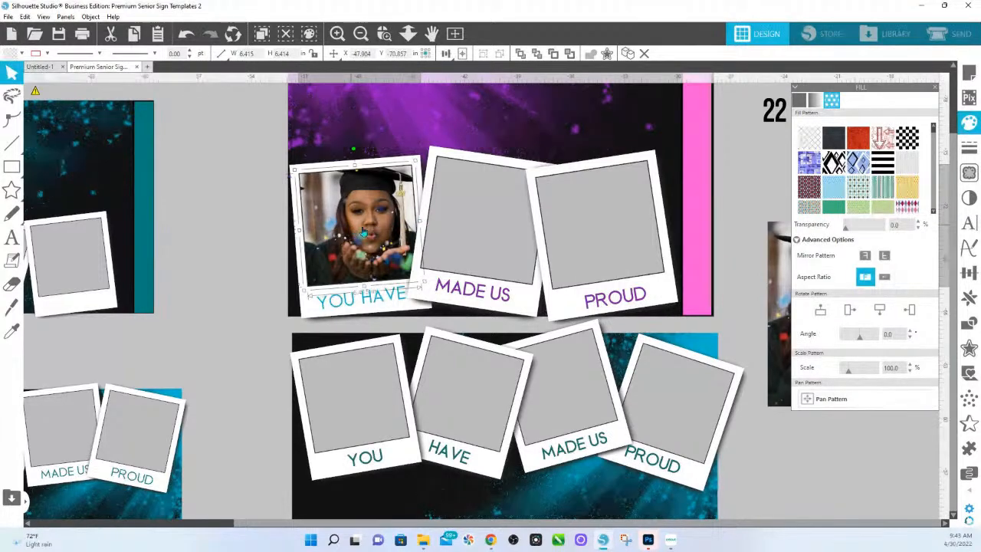
left_click(832, 398)
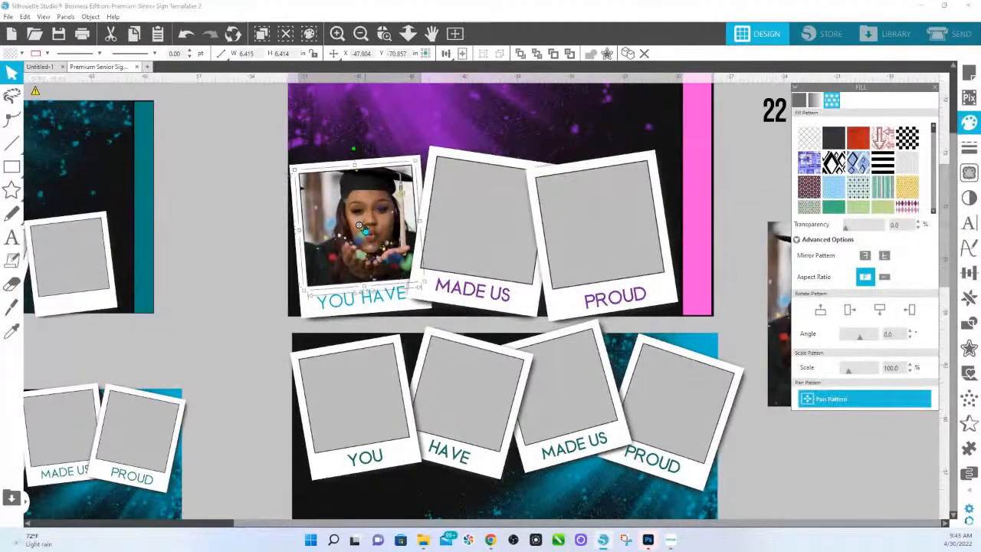
left_click_drag(359, 225, 348, 228)
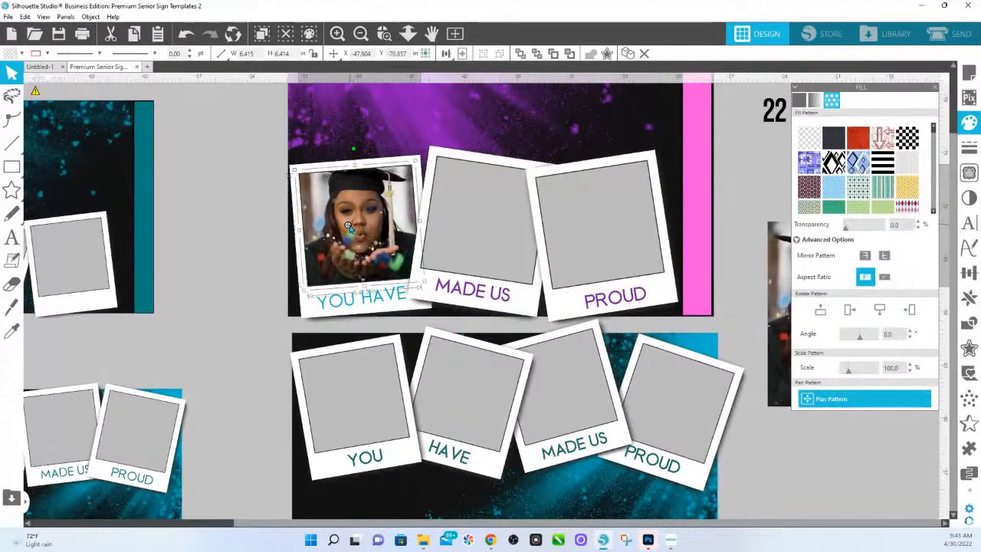
left_click(350, 229)
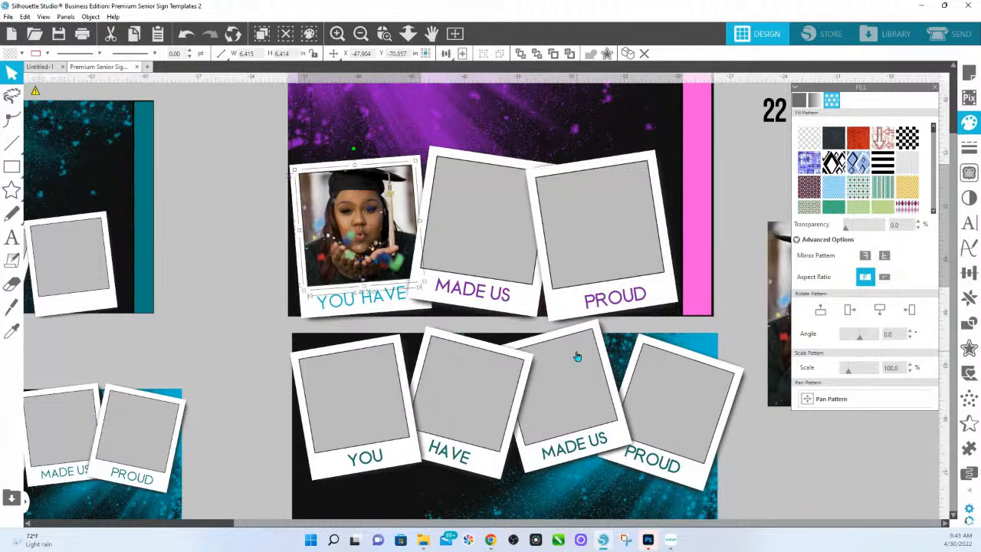
Ungroup the PROUD photo frame on the purple template and clear the selection.
left_click(655, 292)
right_click(655, 293)
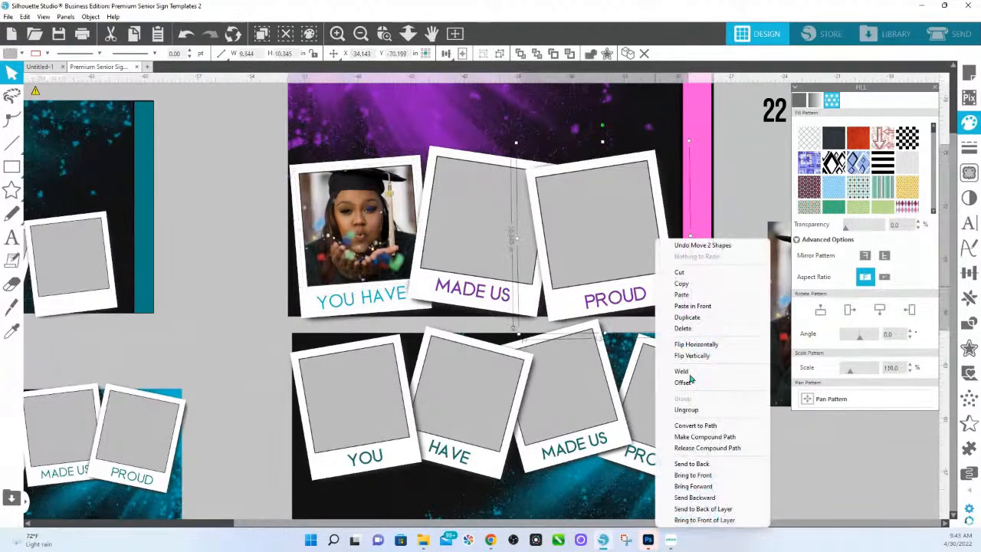
left_click(689, 411)
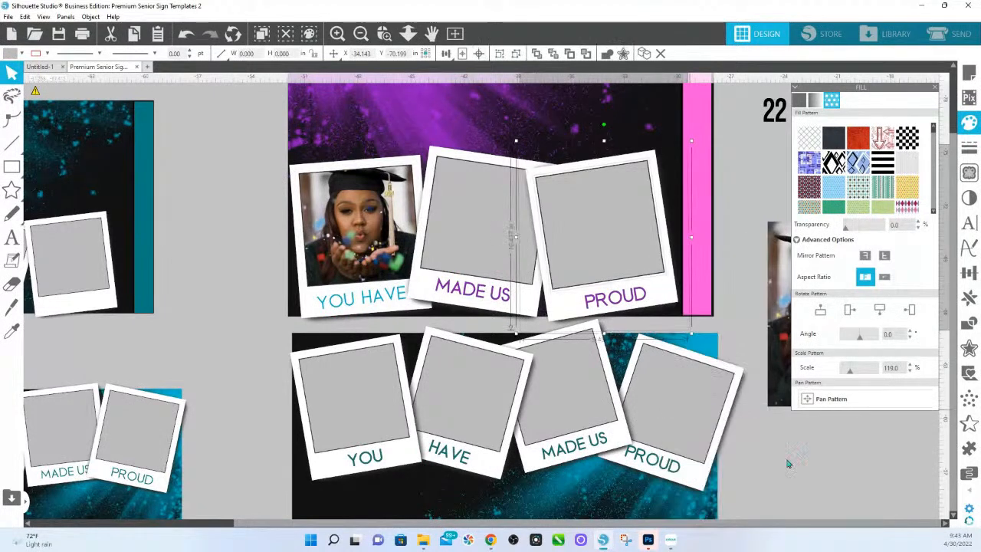
left_click(636, 258)
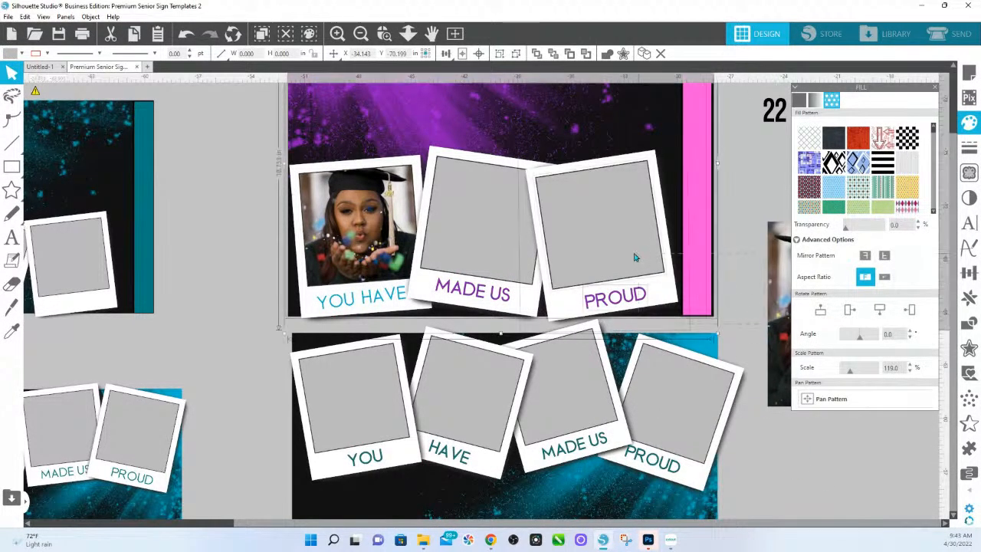
left_click(750, 473)
Place the graduate photo over the PROUD frame, rotate it to match the frame's tilt, and send it to the back.
left_click_drag(778, 371, 539, 284)
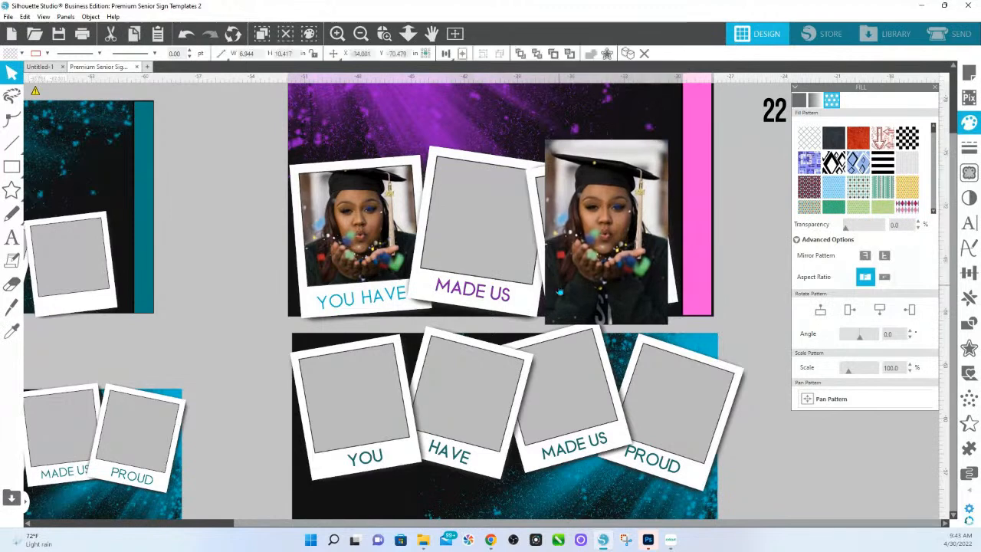
left_click_drag(607, 120, 588, 121)
left_click_drag(604, 179, 601, 182)
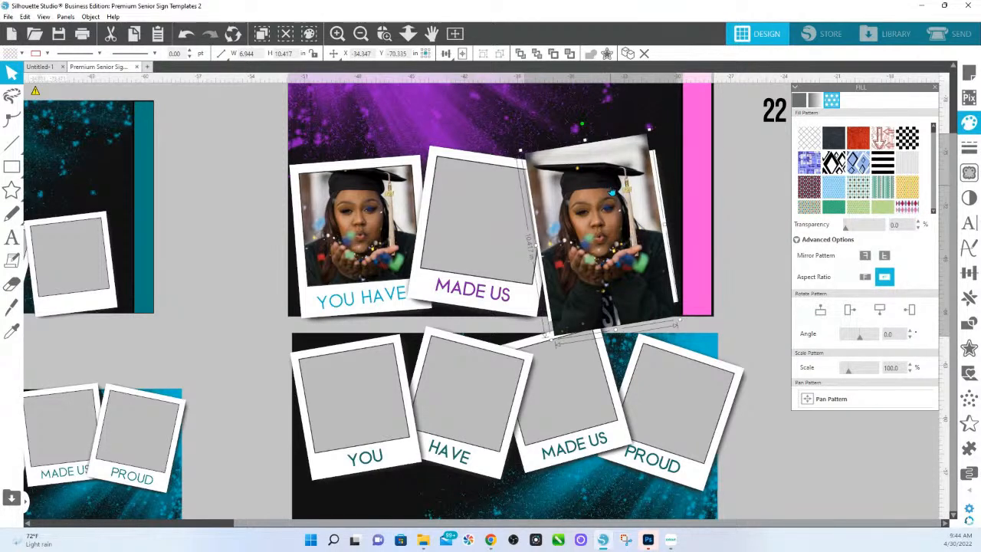
right_click(611, 189)
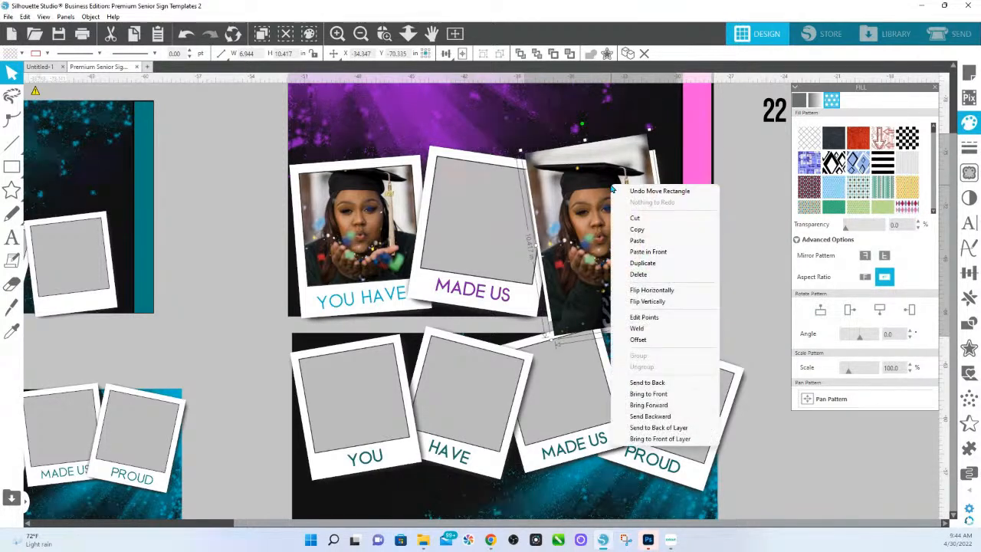
left_click(648, 382)
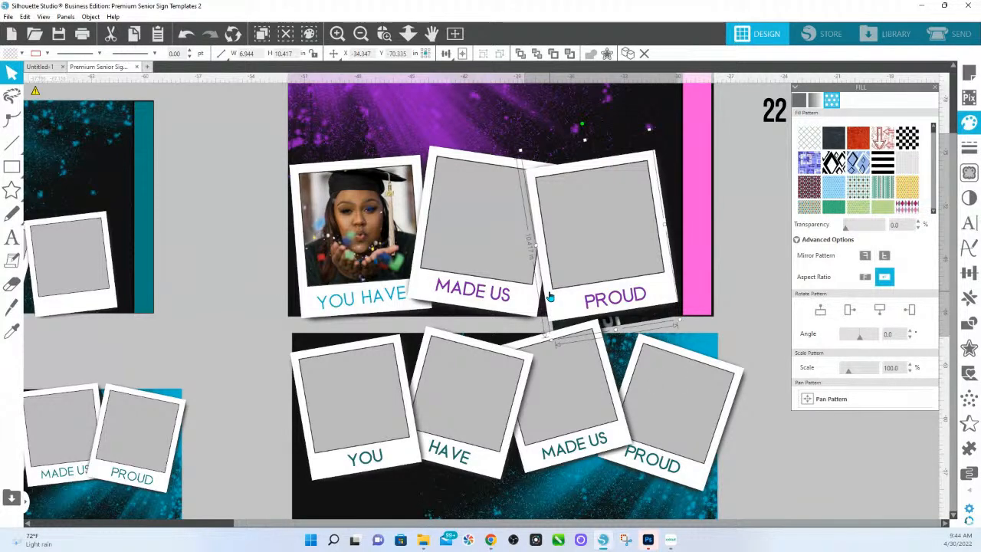
Crop the graduate photo to the grey placeholder of the PROUD frame using the Modify Crop operation.
left_click(585, 209)
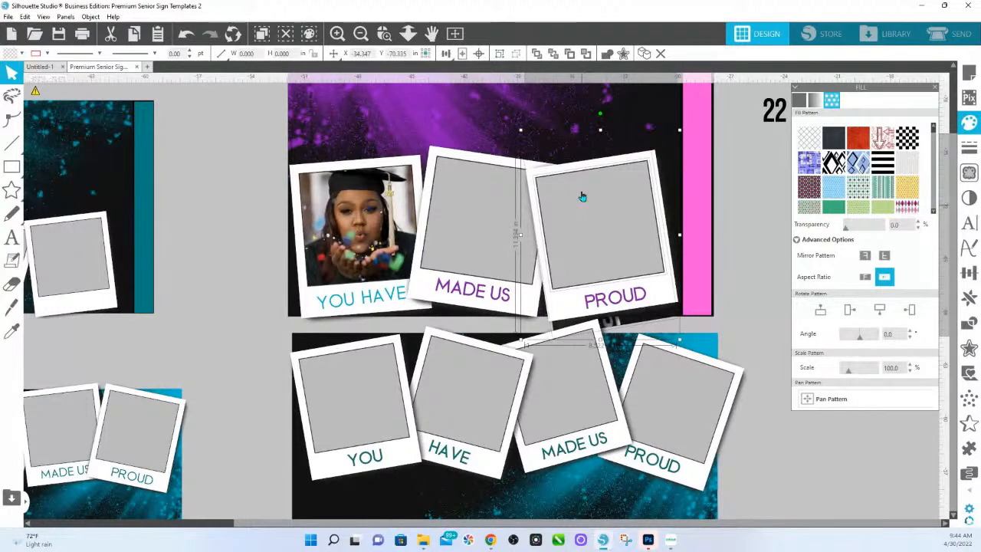
left_click(969, 322)
left_click(888, 152)
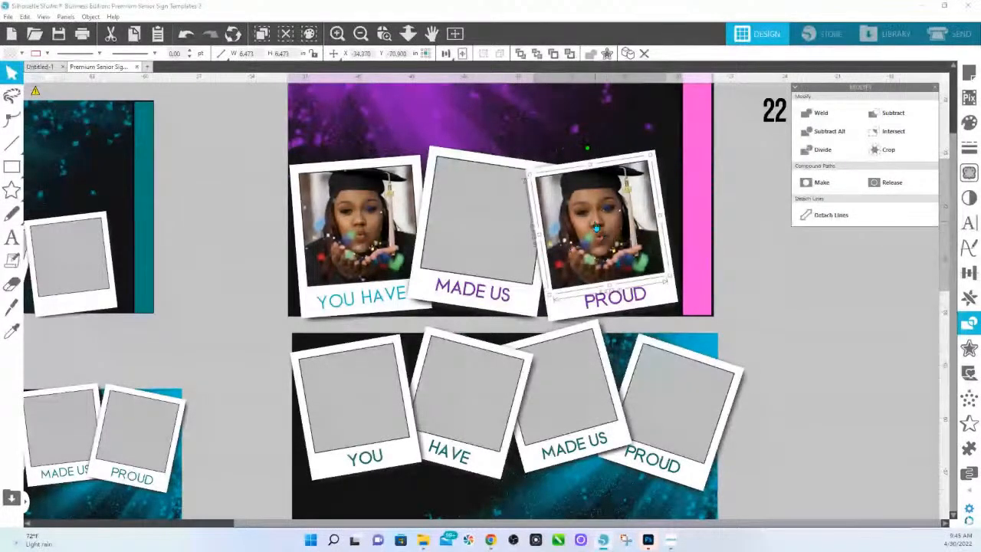
Position the large white square behind the purple template.
left_click(407, 33)
left_click_drag(468, 171, 626, 374)
left_click_drag(819, 276, 262, 374)
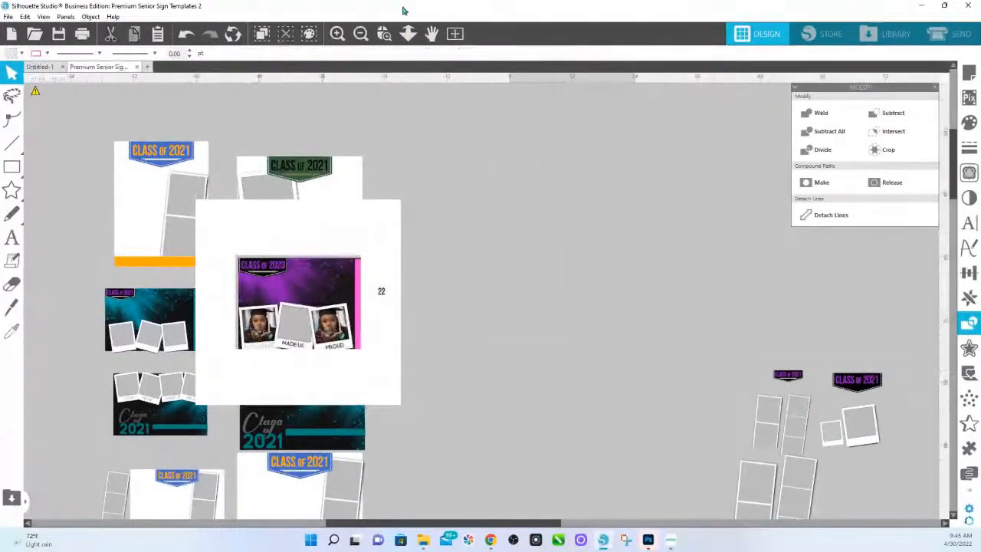
Move the loose 22 text away from the purple template onto the empty canvas beside the white square.
left_click(385, 33)
left_click_drag(387, 347, 462, 407)
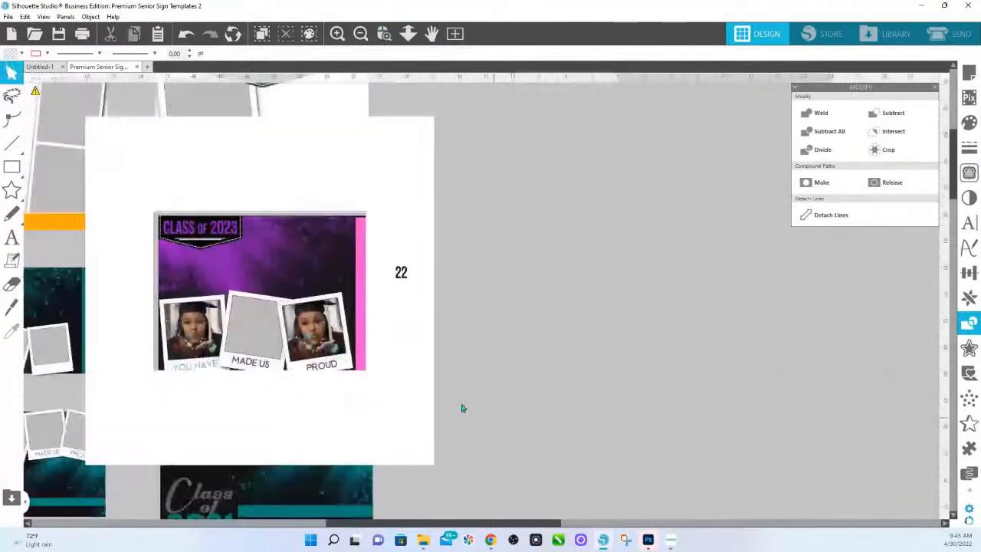
left_click_drag(553, 106, 571, 119)
left_click_drag(582, 216, 853, 368)
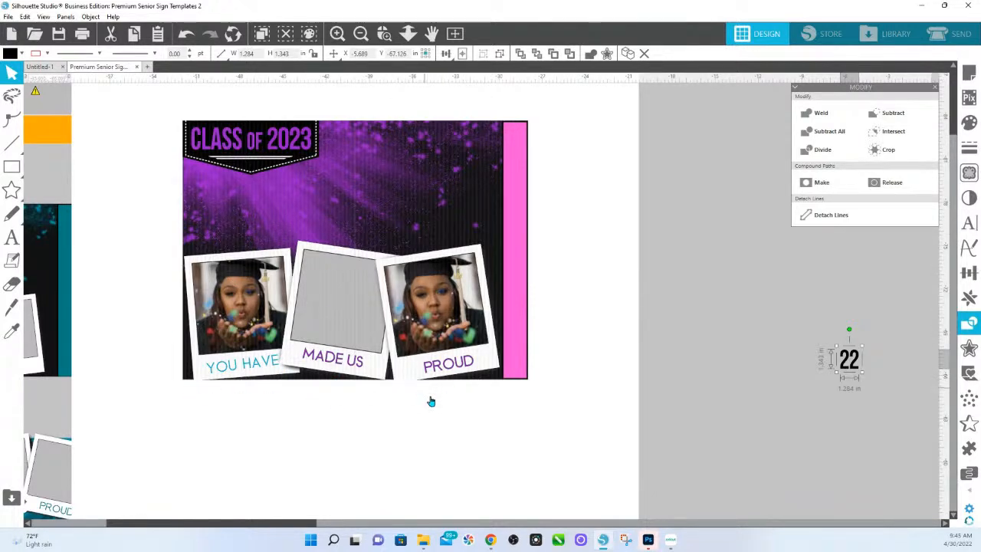
Place the large white square behind the teal Class of 2021 template with four frames, and move it clear onto the empty canvas.
left_click(459, 430)
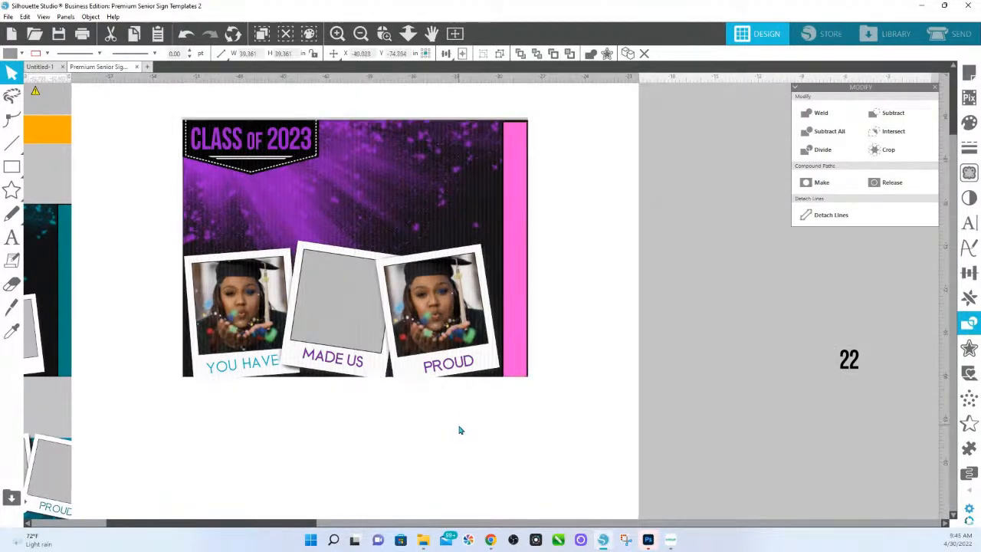
left_click_drag(458, 430, 460, 432)
key("Escape")
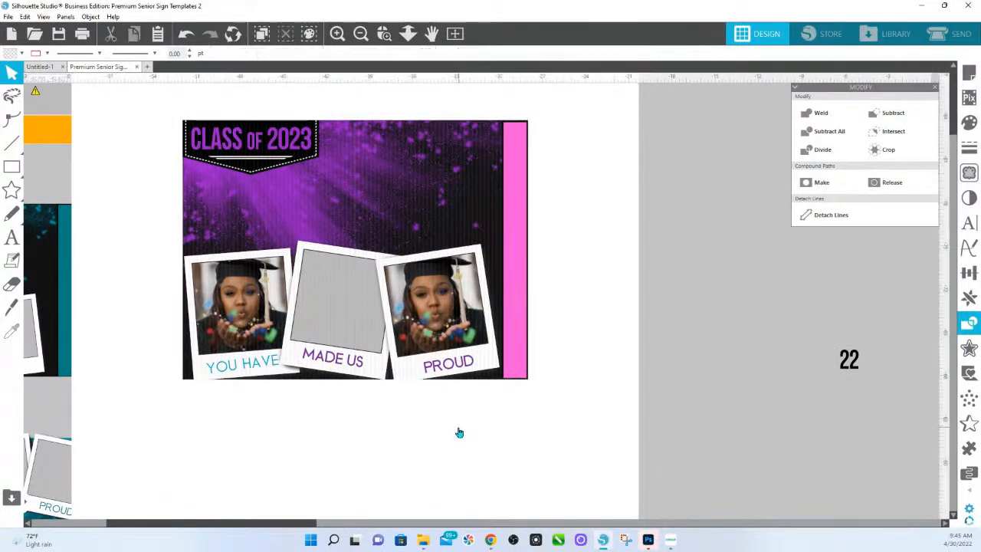
left_click_drag(560, 113, 570, 446)
key("Escape")
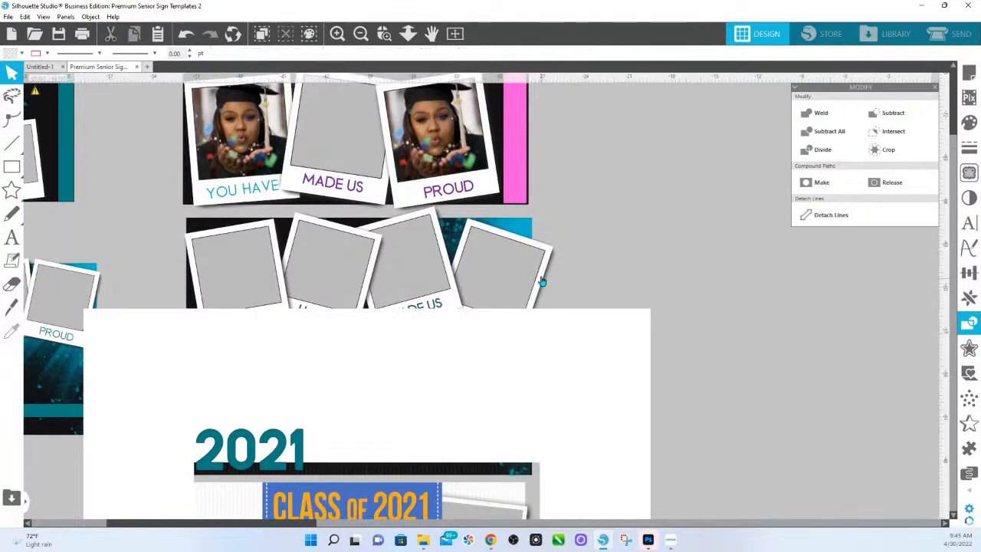
left_click_drag(538, 363, 553, 161)
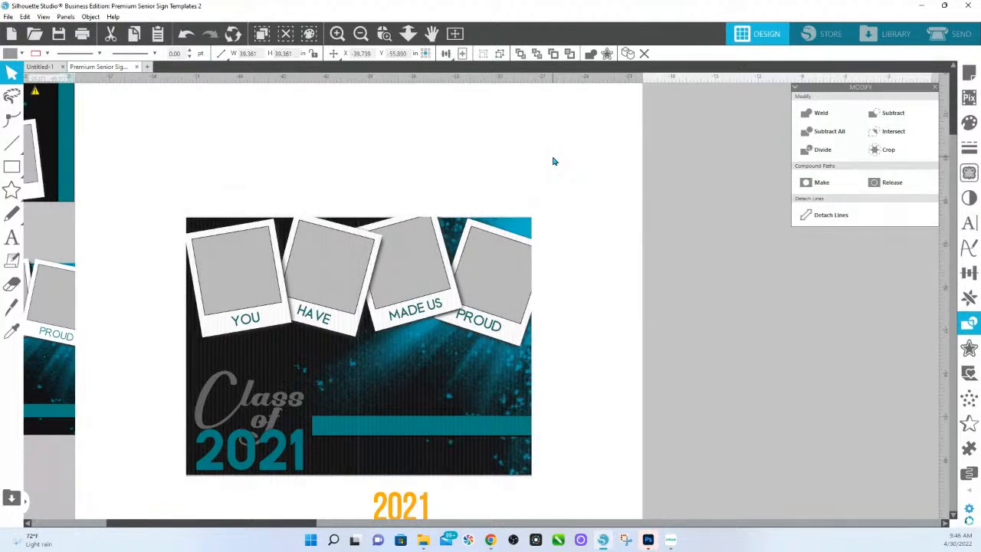
key("Escape")
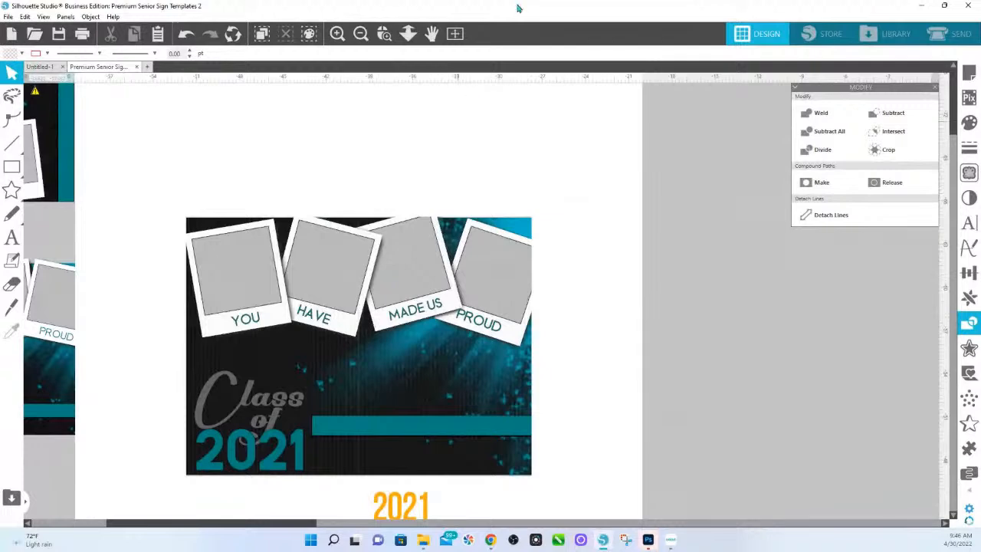
left_click_drag(234, 160, 949, 338)
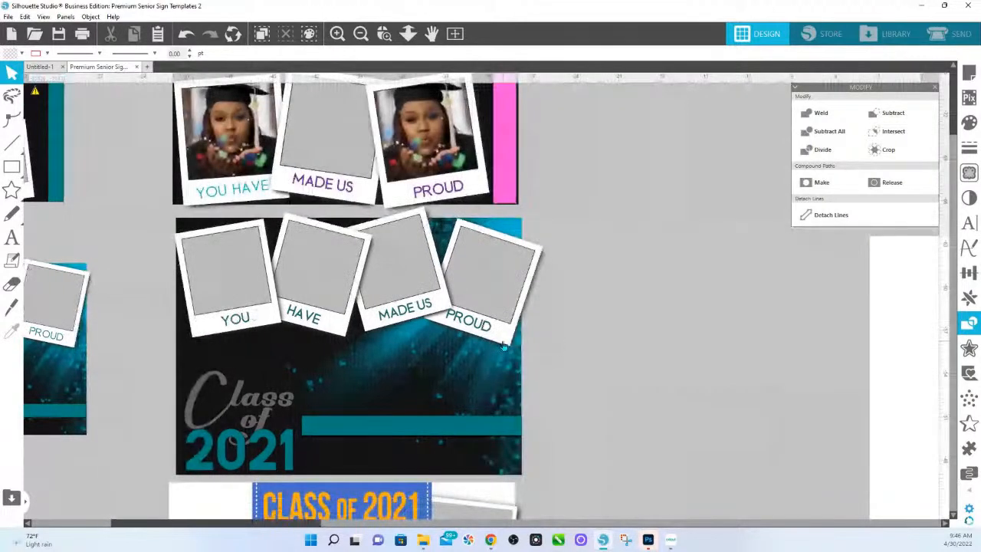
Reposition the PROUD photo frame inside the edge of the four-frame teal template and rotate it to a gentler tilt.
left_click(504, 343)
left_click_drag(504, 343, 473, 352)
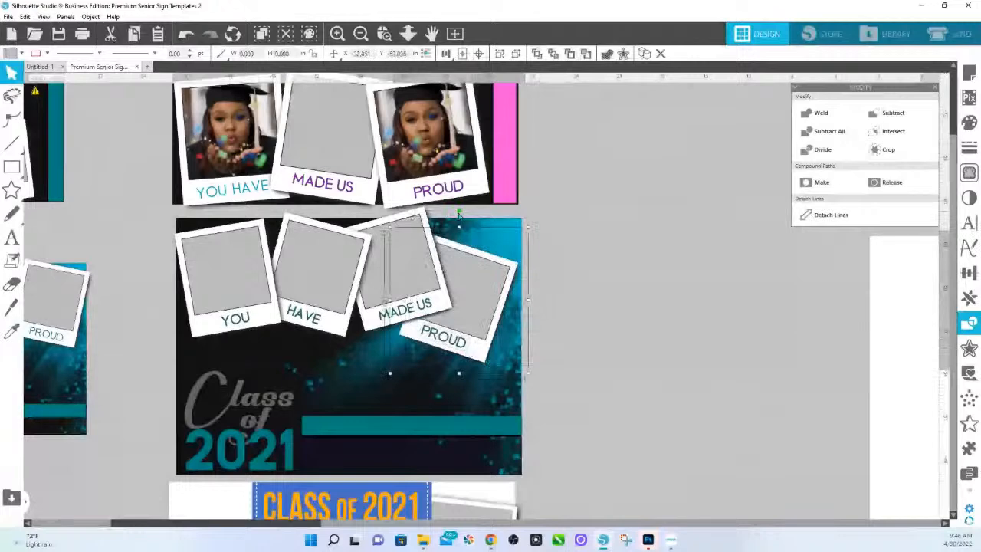
left_click_drag(458, 211, 437, 173)
left_click_drag(469, 277, 477, 261)
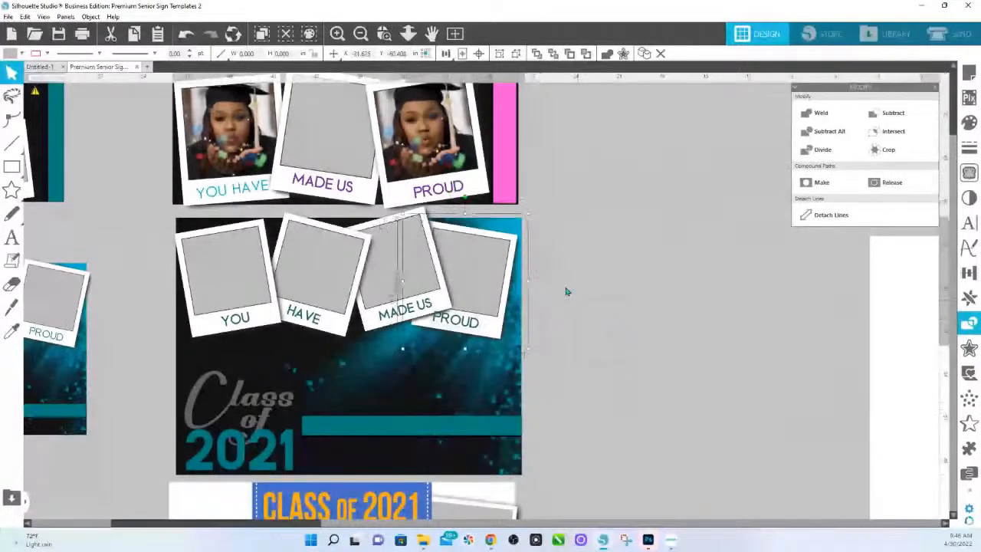
Send the background of the four-frame teal template to the back.
left_click(497, 236)
right_click(496, 234)
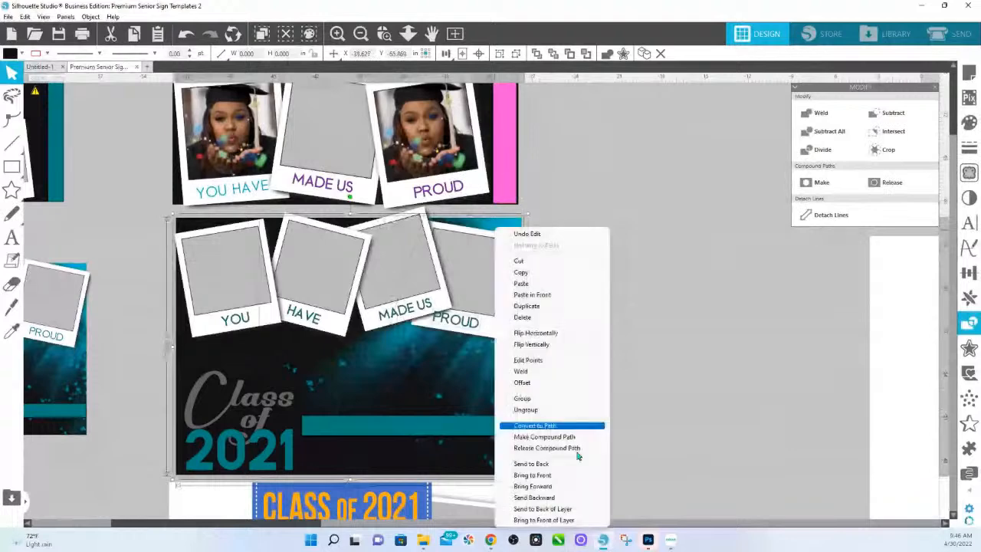
left_click(554, 464)
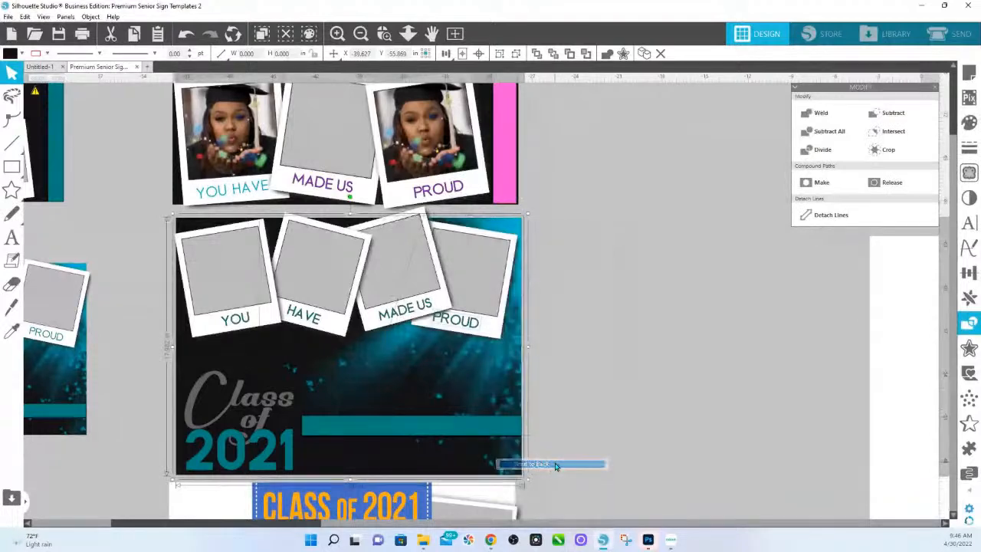
Scale down the PROUD photo frame so it fits between the MADE US frame and the teal template's edge.
left_click(474, 332)
left_click(487, 328, "shift")
mouse_move(487, 332)
left_mouse_down()
mouse_move(472, 313)
mouse_move(485, 334)
mouse_move(499, 325)
left_mouse_up()
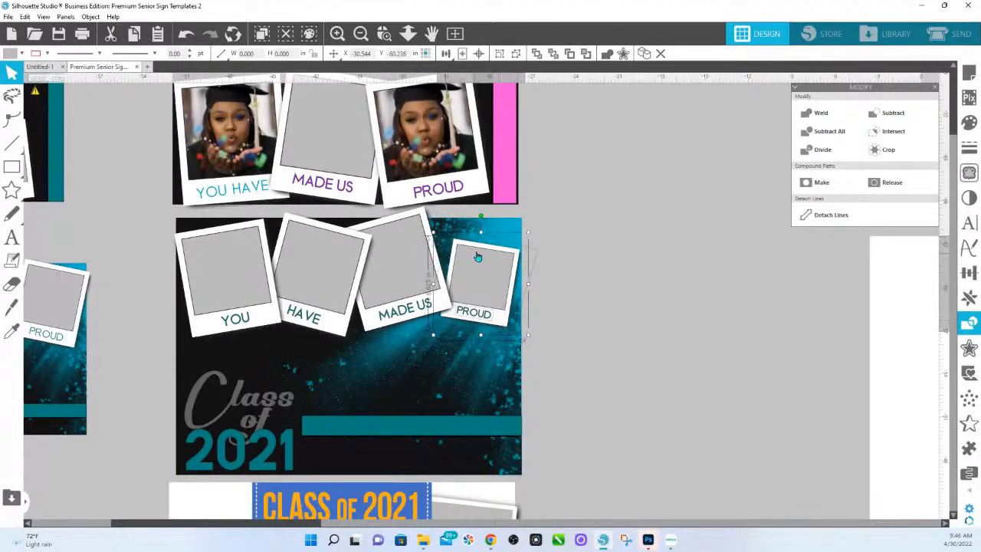
left_click_drag(433, 233, 414, 222)
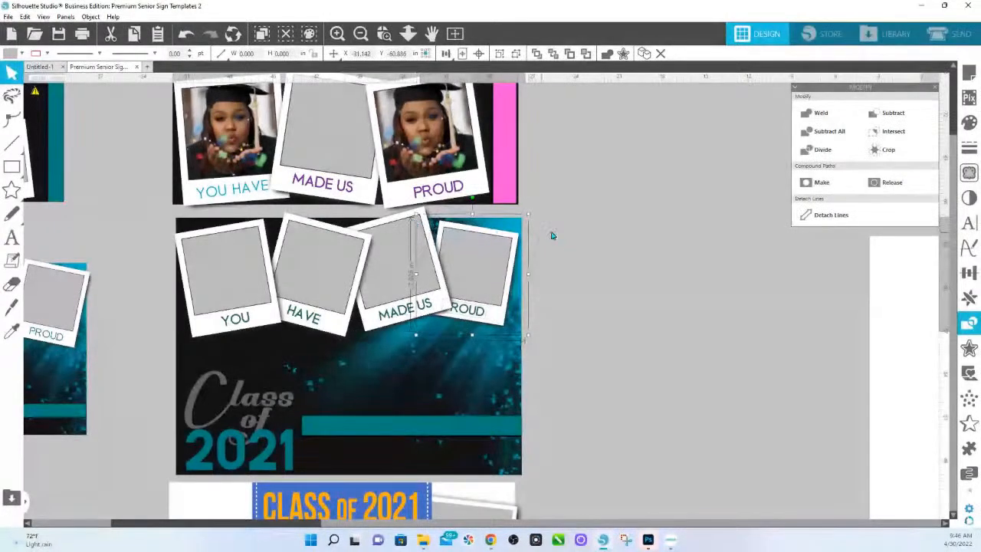
Switch to Chrome and open the Learn Silhouette Studio in 30 days course page on the HS Ink shop.
mouse_move(495, 542)
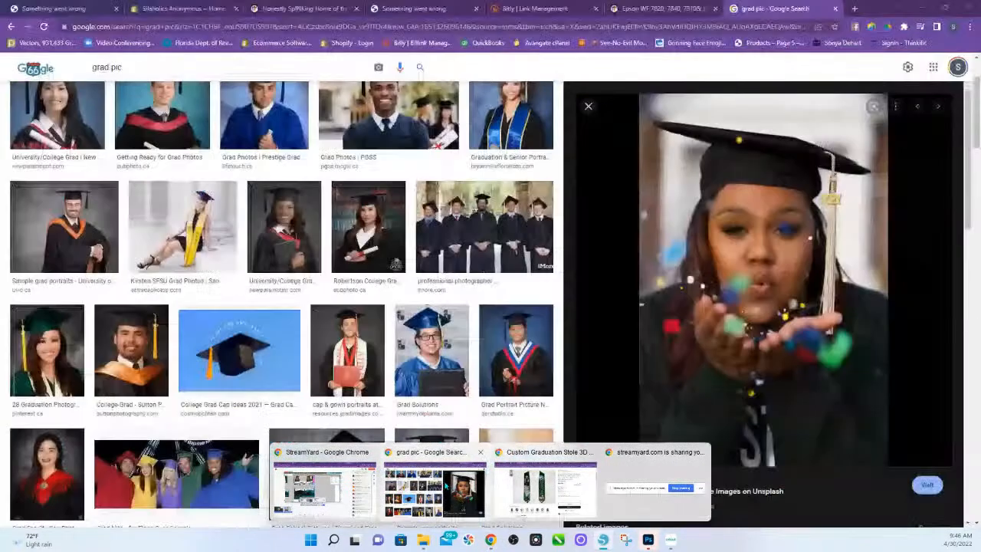
left_click(445, 483)
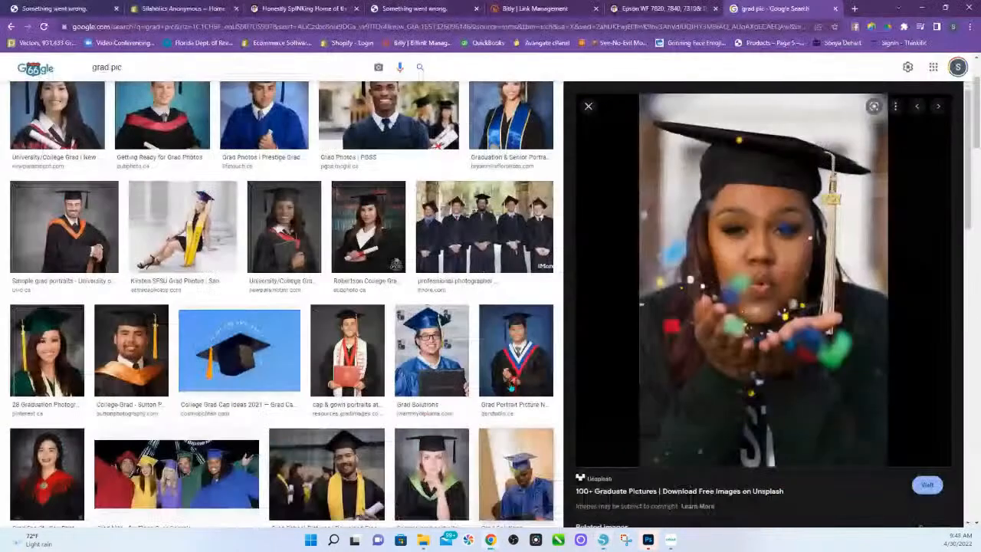
left_click(304, 11)
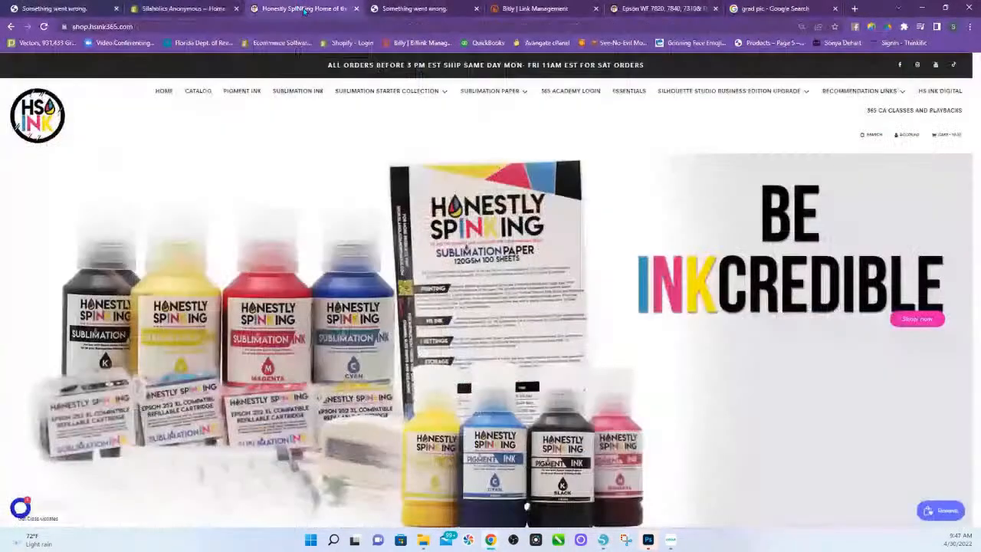
scroll(509, 298, "down", 3)
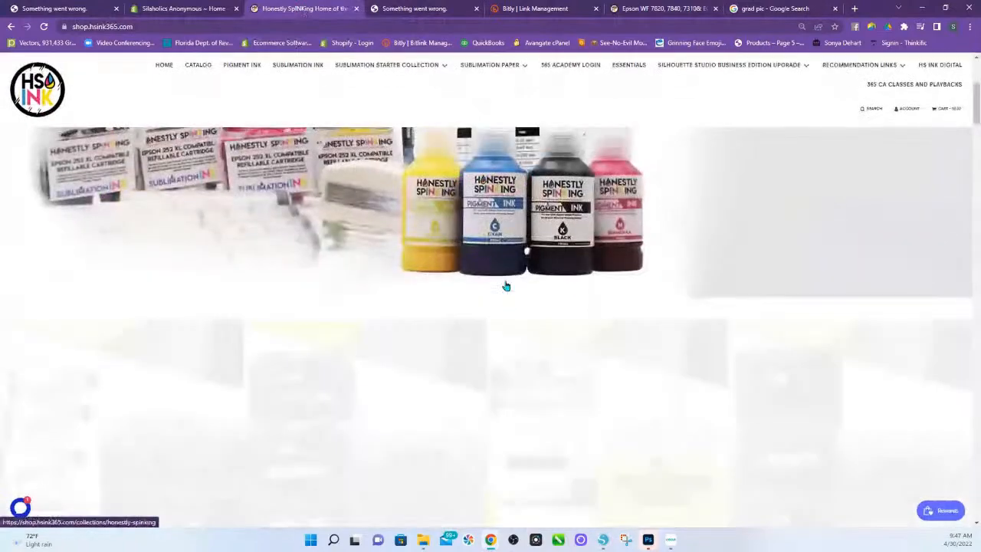
scroll(684, 372, "down", 6)
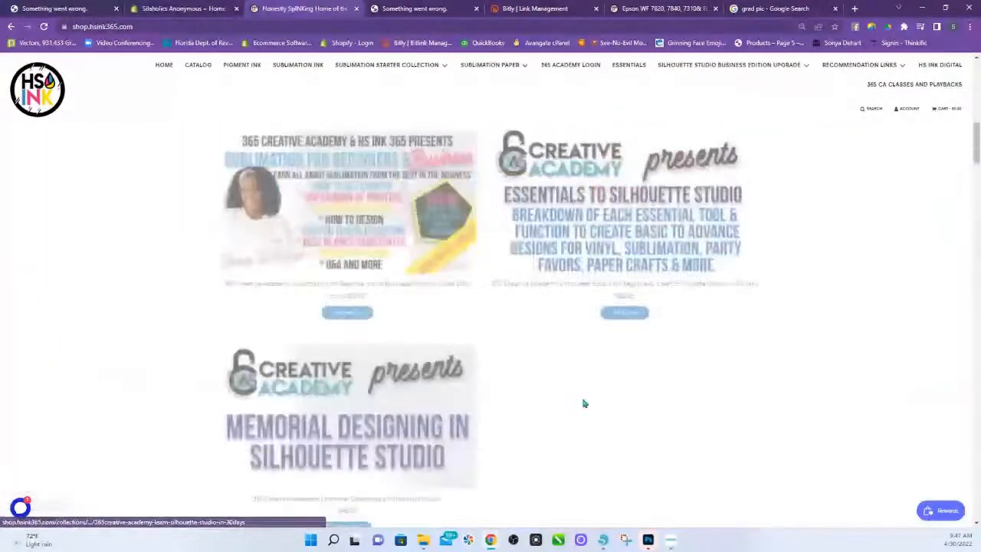
left_click(623, 227)
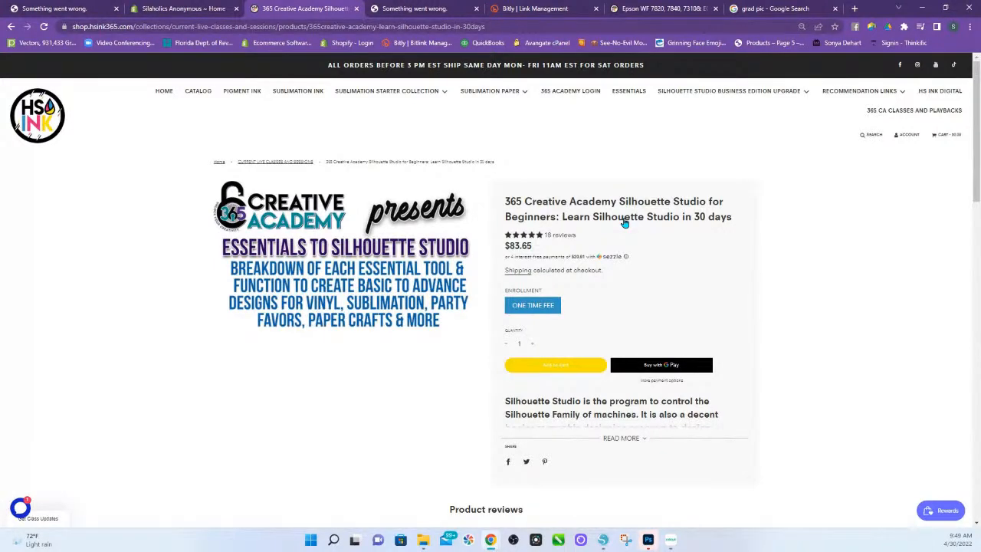
Switch back to Silhouette Studio, open the Untitled-1 document and move the purple Class of 2021 template off the page.
left_click(605, 541)
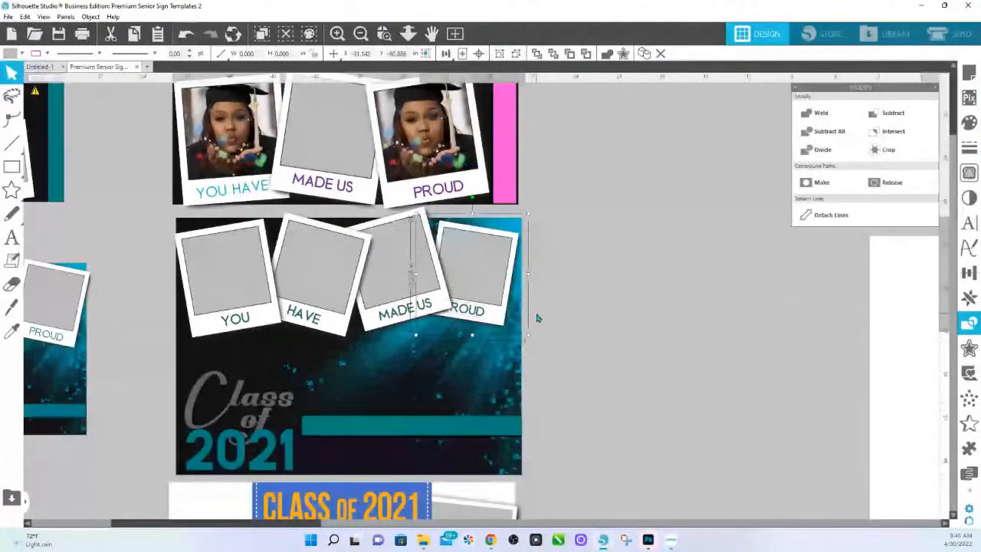
scroll(536, 318, "up", 3)
scroll(537, 318, "up", 2)
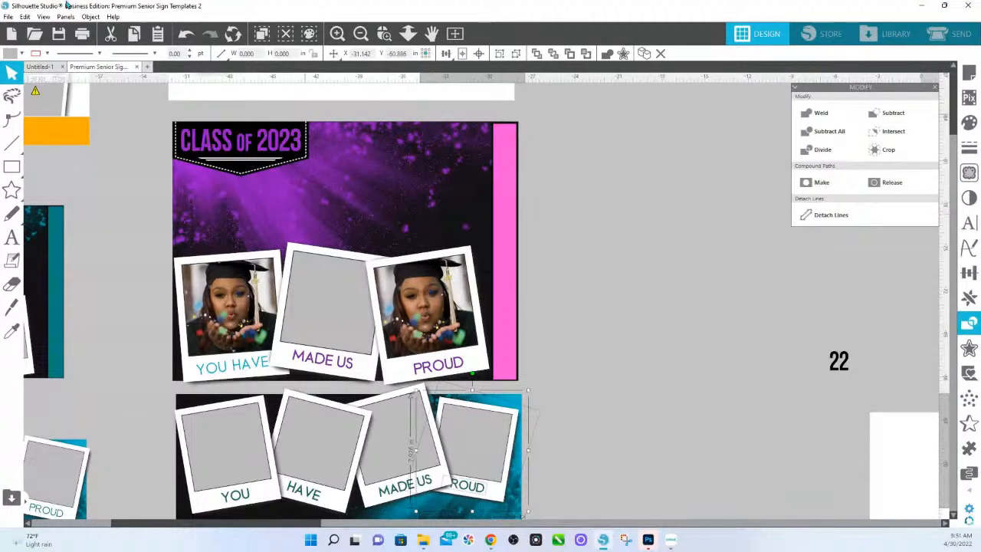
left_click(41, 67)
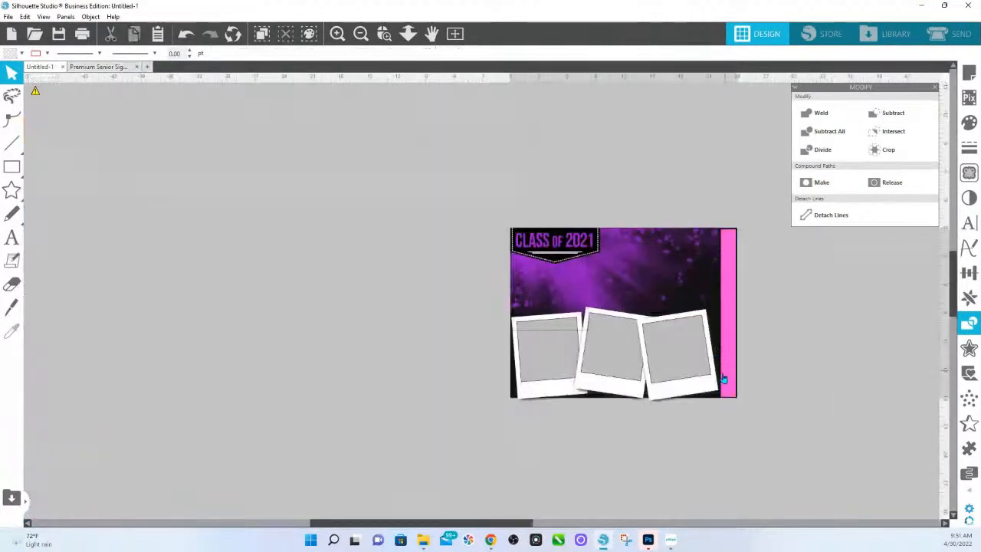
left_click_drag(460, 205, 732, 437)
left_click_drag(629, 345, 376, 427)
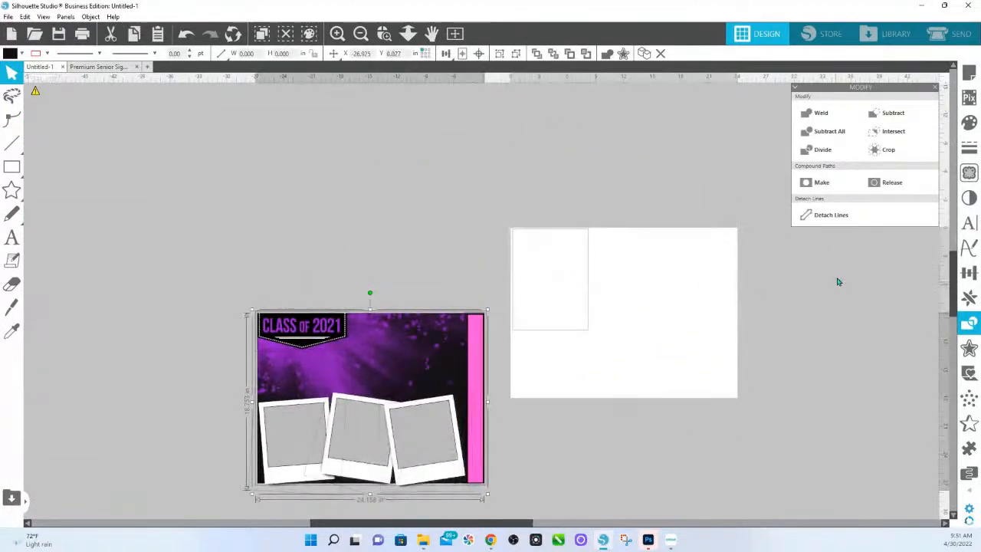
Open the page setup settings and choose None as the machine.
left_click(969, 72)
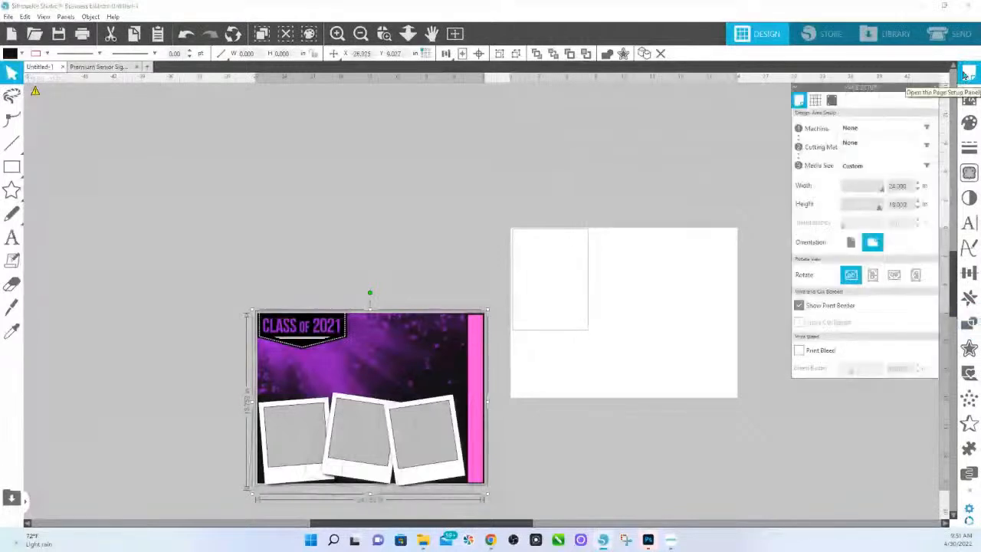
left_click(871, 129)
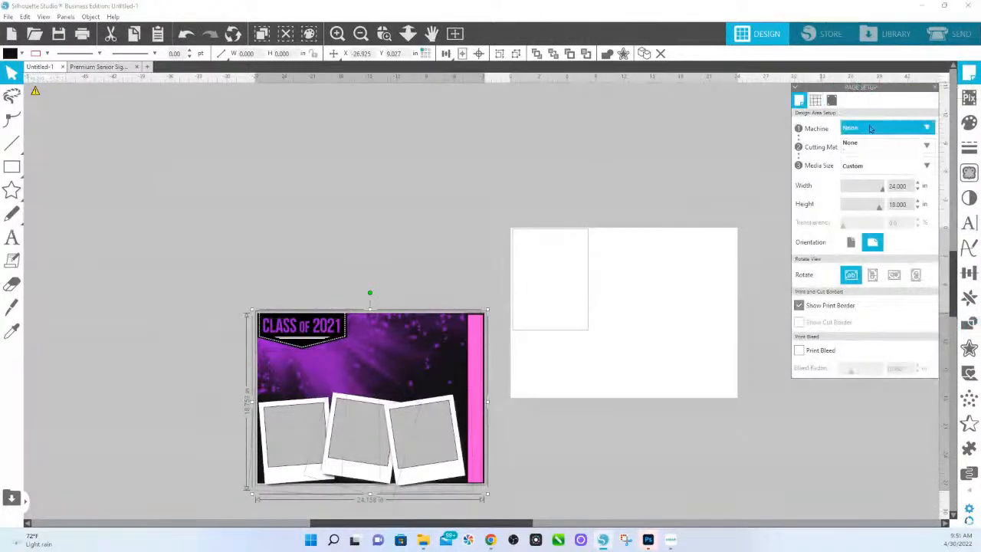
left_click(871, 129)
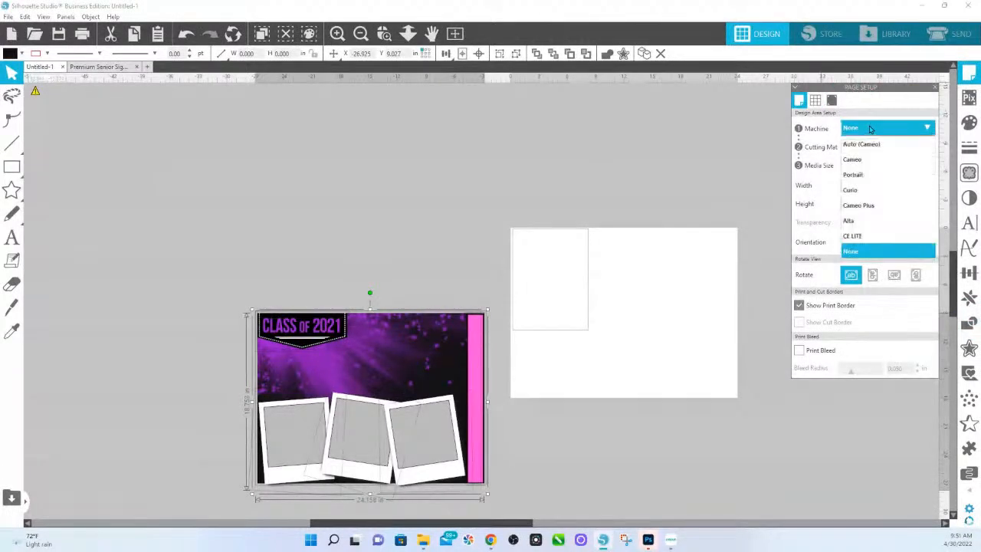
left_click(848, 253)
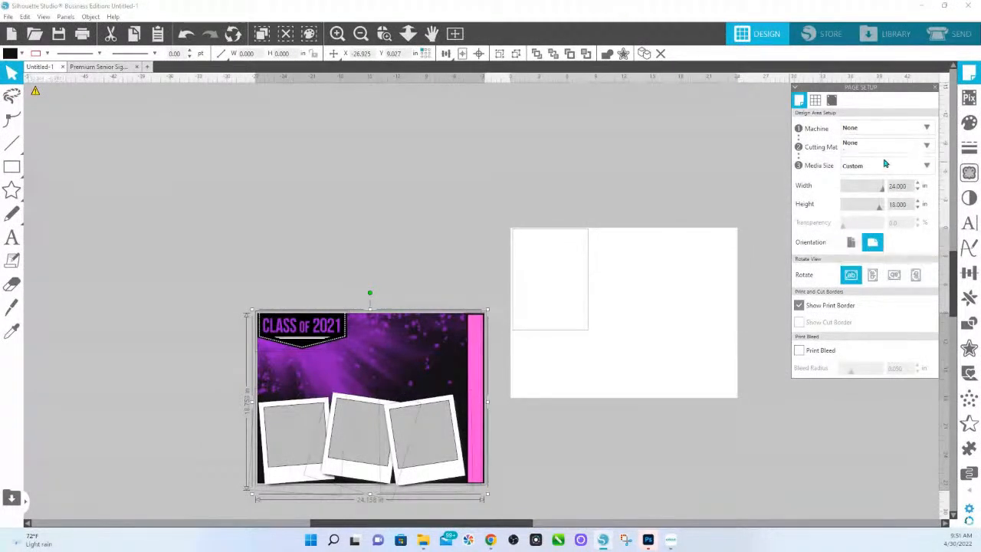
Try a page width of 18 in, and return the width to 24 in.
left_click(900, 185)
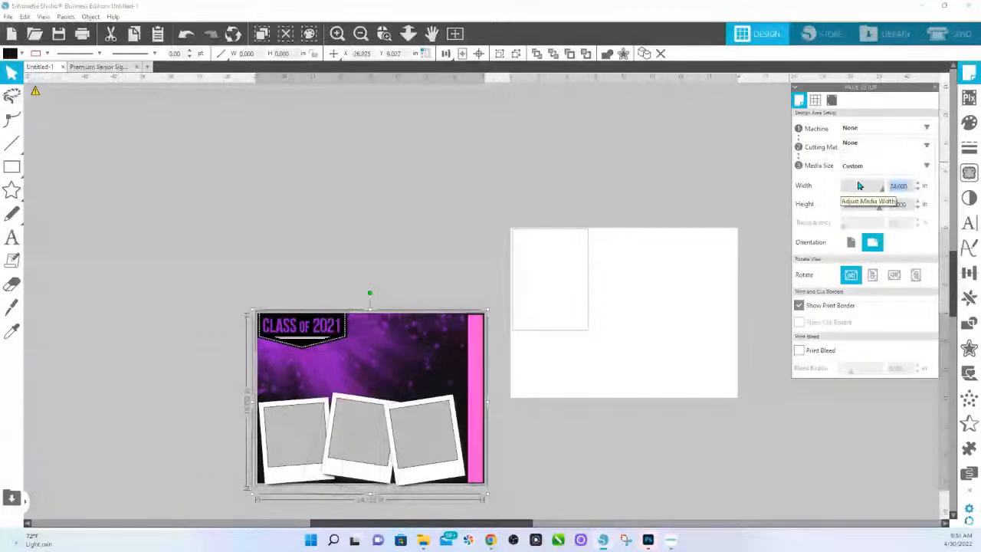
type("18")
key("Return")
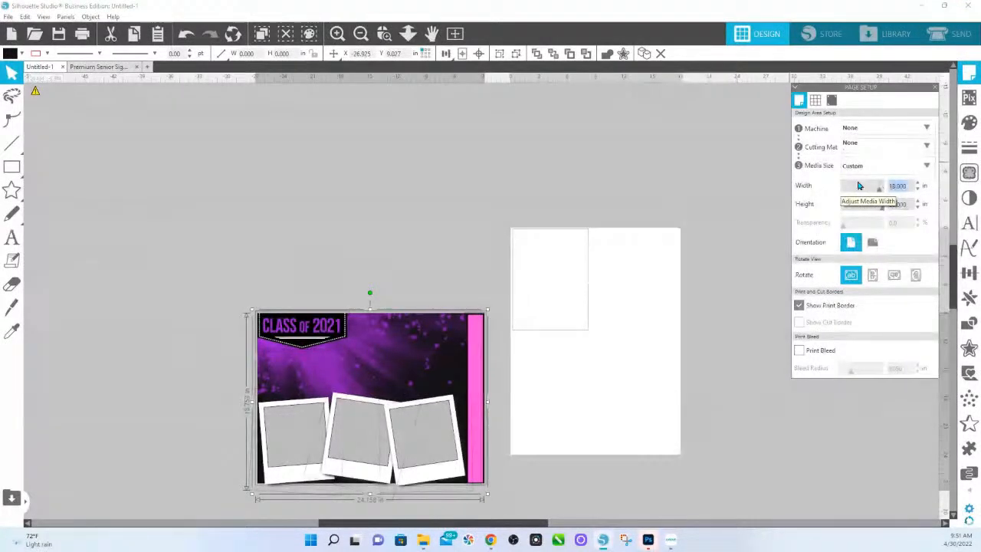
type("24")
key("Return")
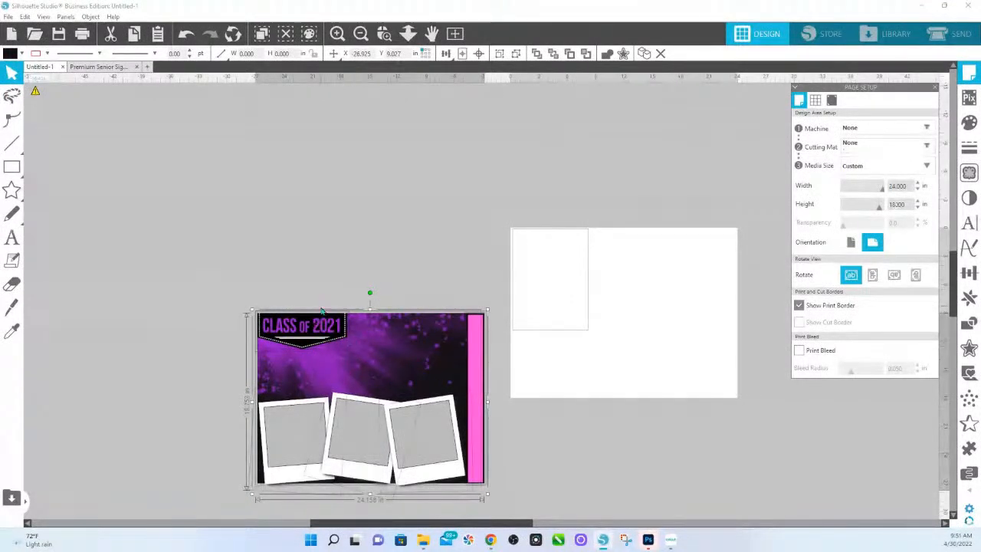
Delete the purple Class of 2021 template from Untitled-1 and set the page height to 18 in.
key("Delete")
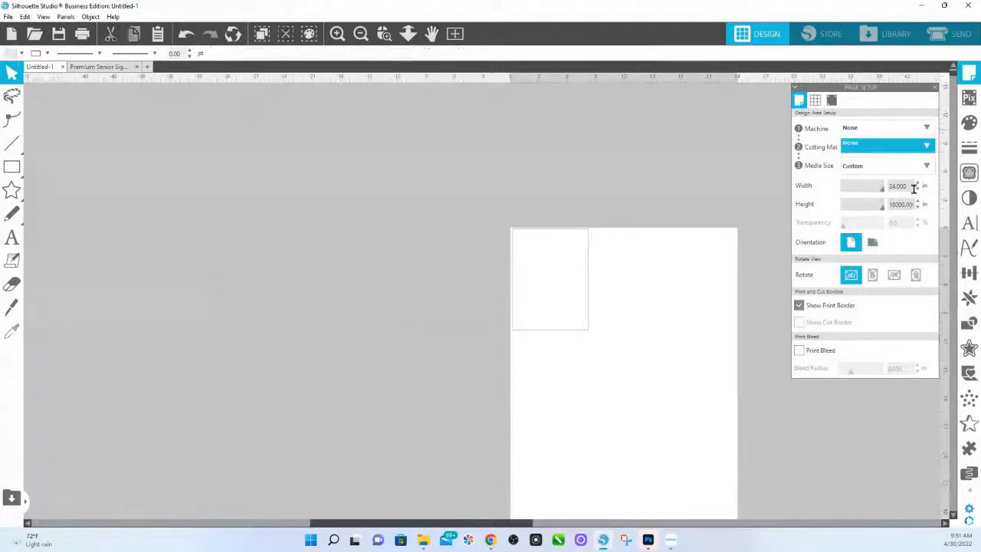
double_click(897, 206)
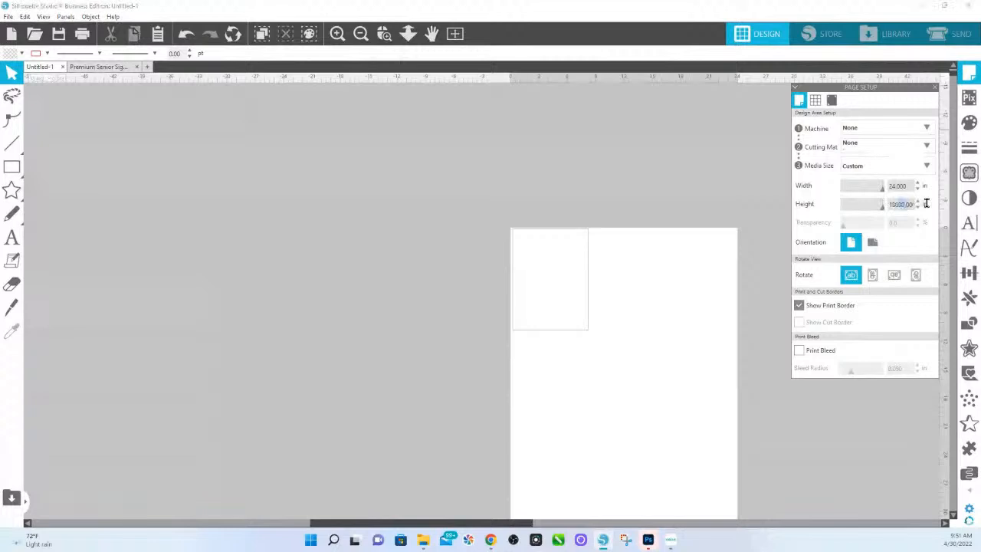
type("18")
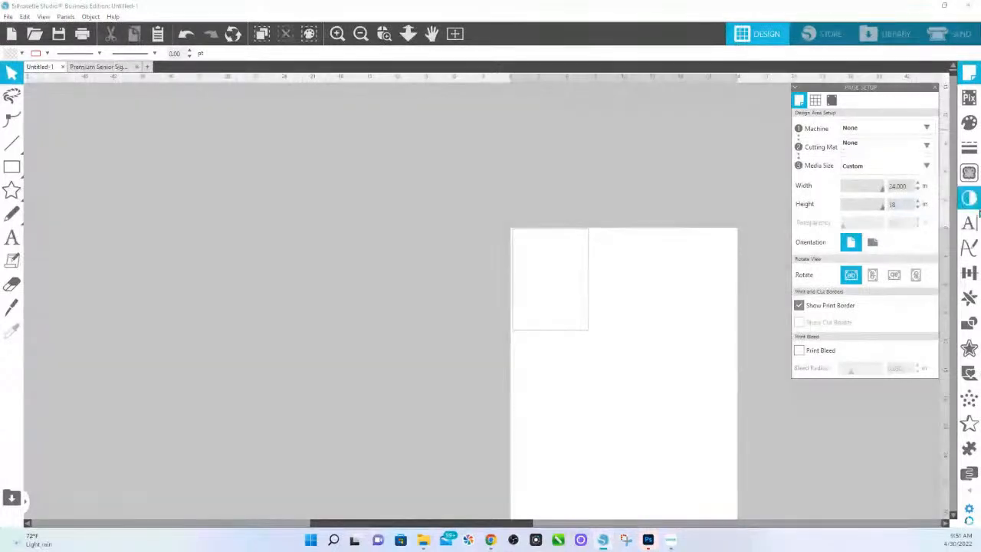
key("Return")
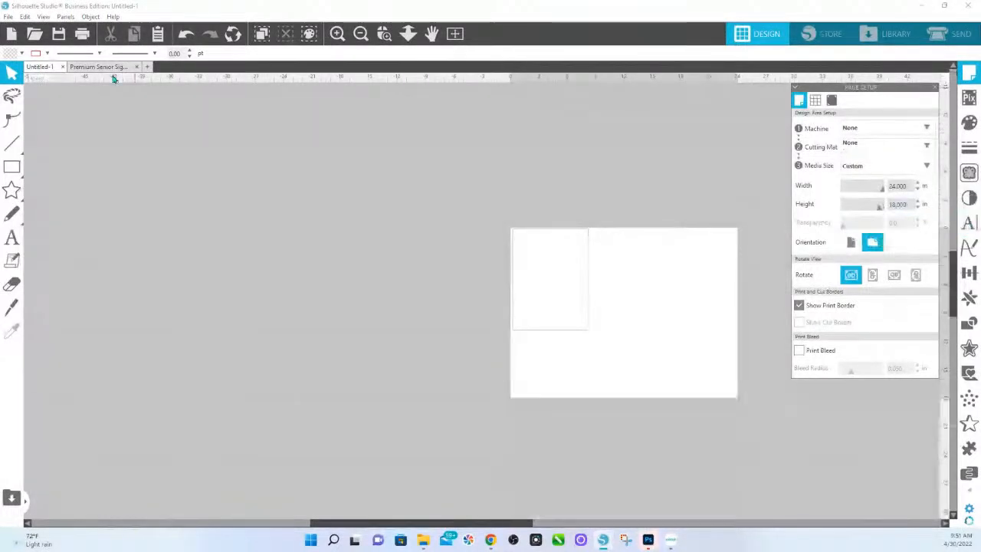
Copy the purple Class of 2023 template from the premium senior sign document and paste it into Untitled-1.
left_click(92, 68)
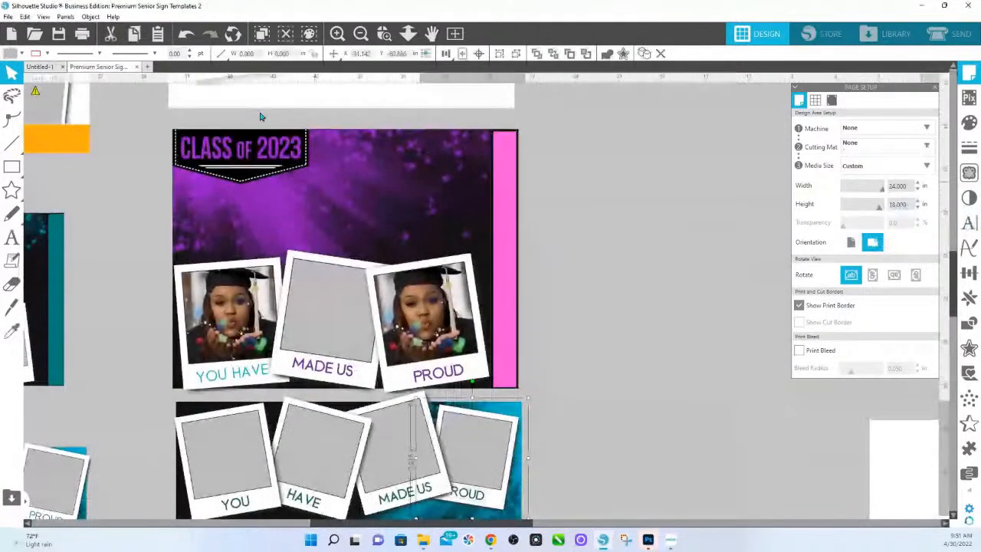
right_click(503, 322)
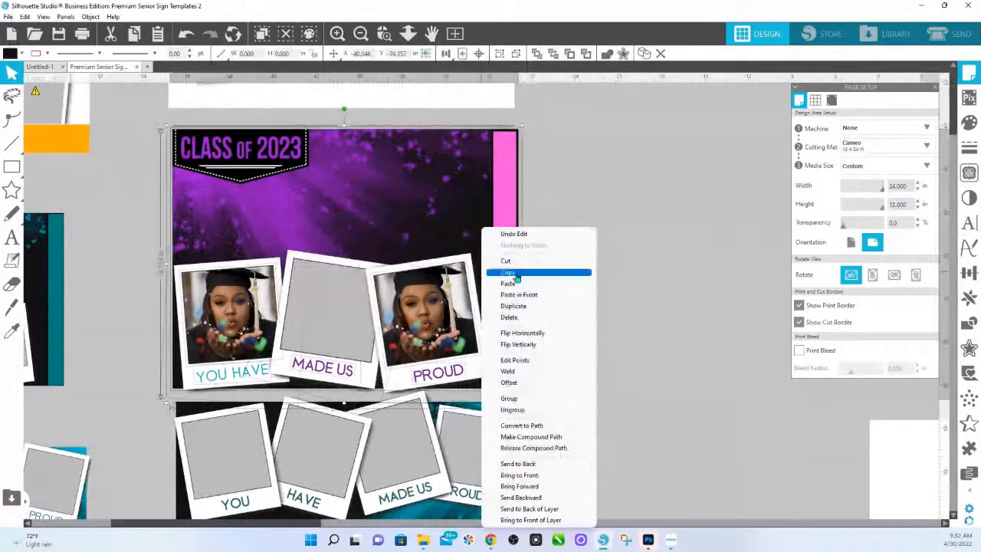
left_click(521, 288)
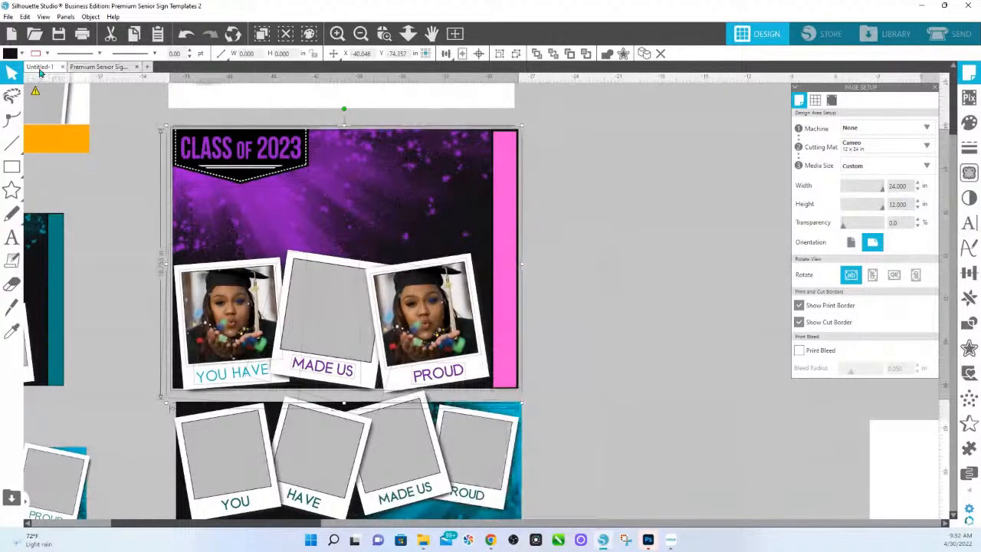
left_click(40, 68)
right_click(310, 330)
left_click(310, 328)
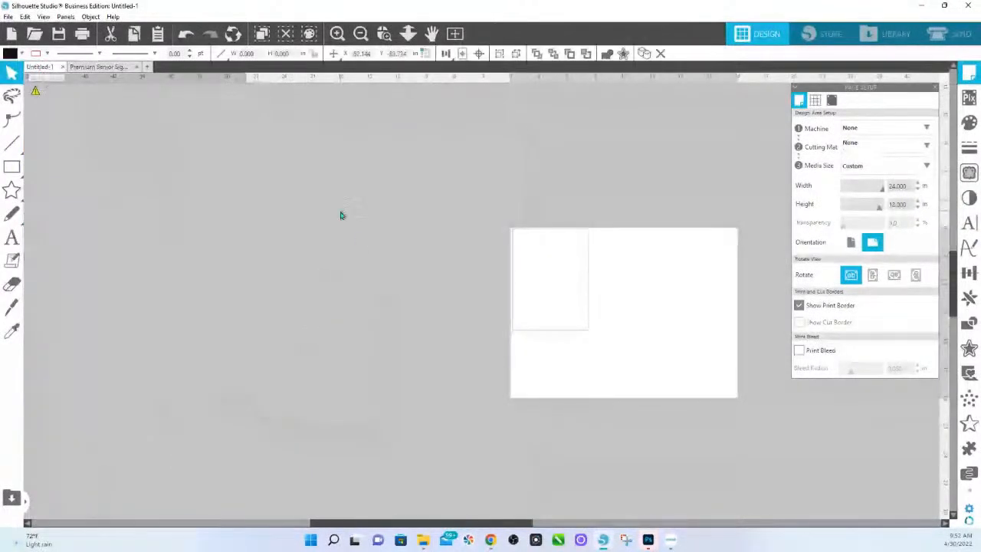
right_click(342, 215)
left_click(380, 318)
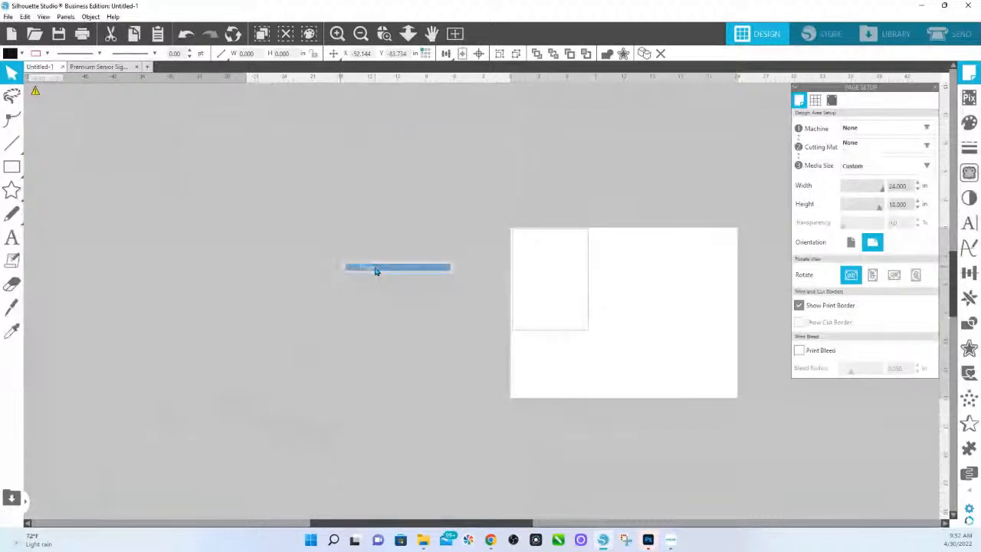
Ungroup the pasted Class of 2023 template and move it off the page into the empty area beside it.
right_click(479, 228)
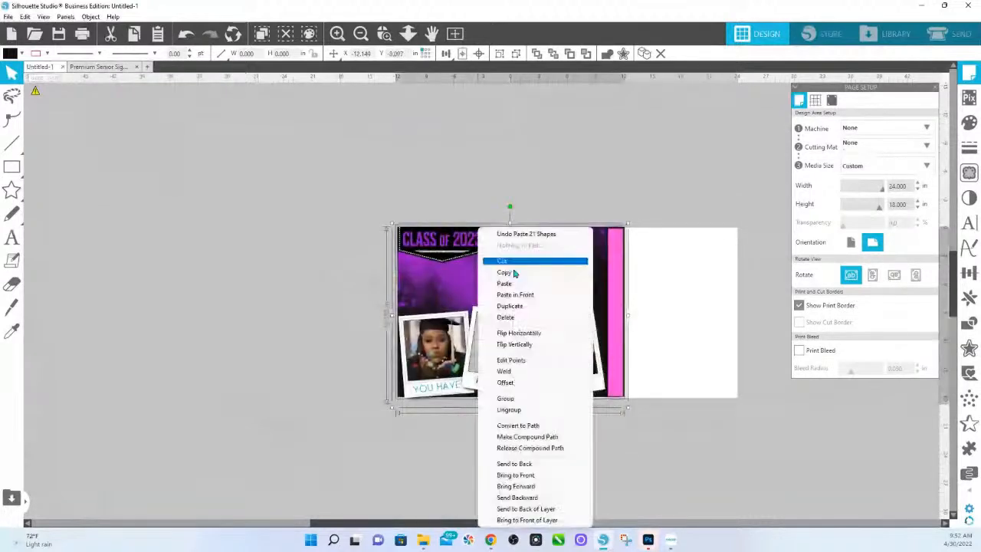
left_click(508, 410)
left_click_drag(442, 257, 212, 249)
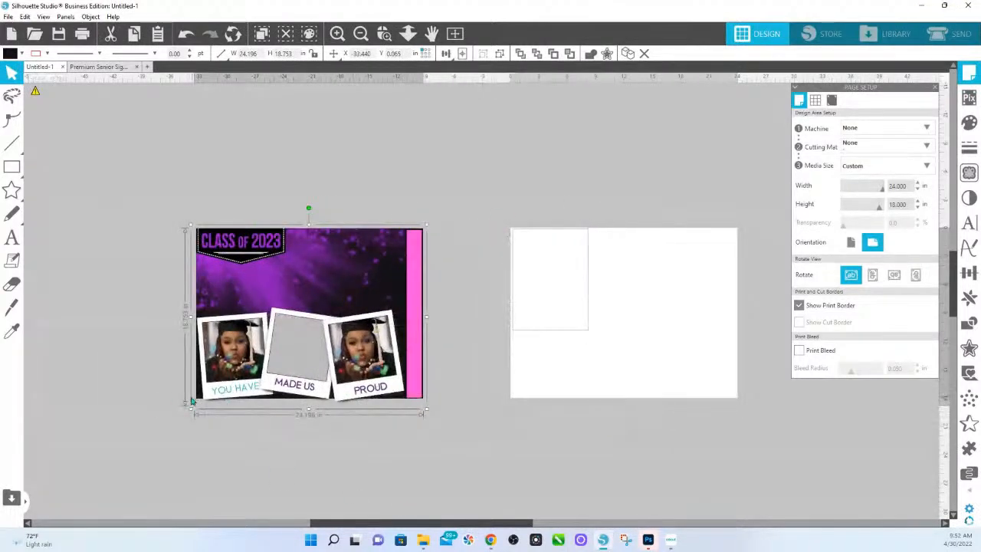
Slice straight across the template along its bottom edge with the solid Knife tool to trim the overhanging polaroid corners and shadows.
left_click(412, 33)
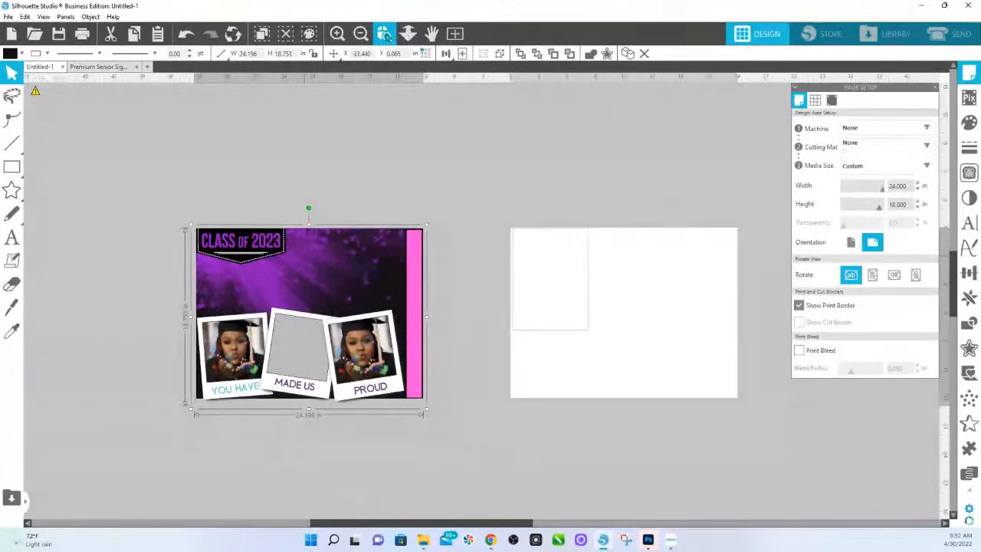
left_click_drag(131, 210, 545, 460)
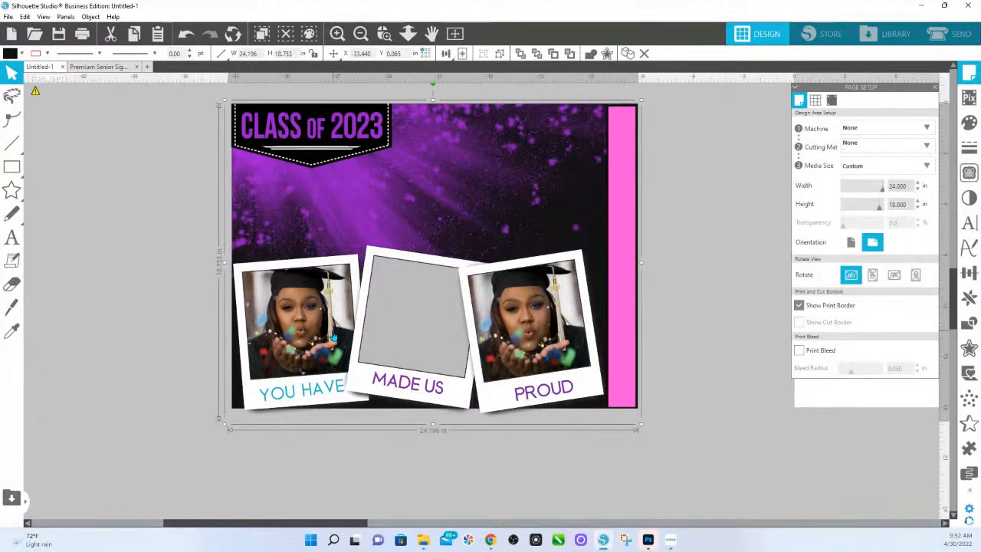
left_click(12, 308)
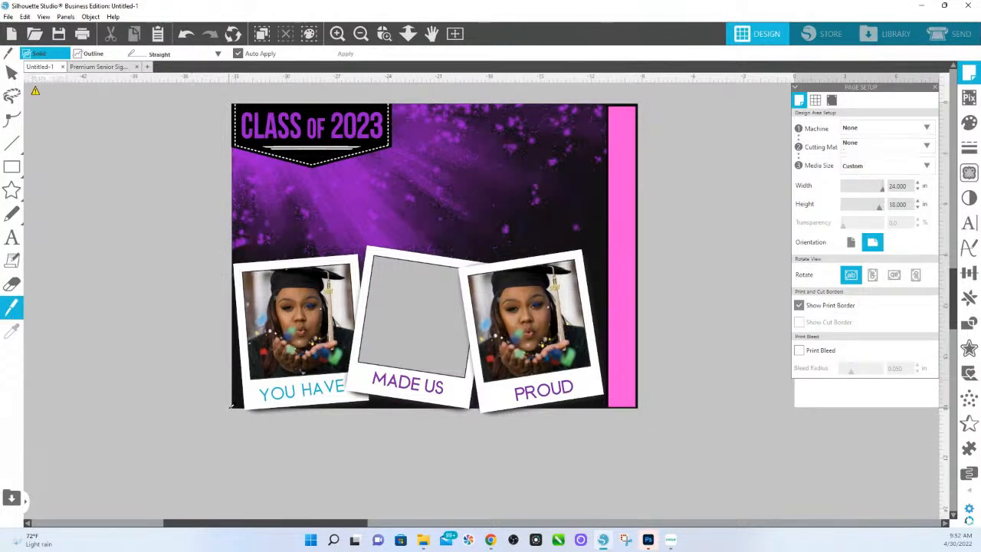
left_click_drag(229, 407, 805, 434)
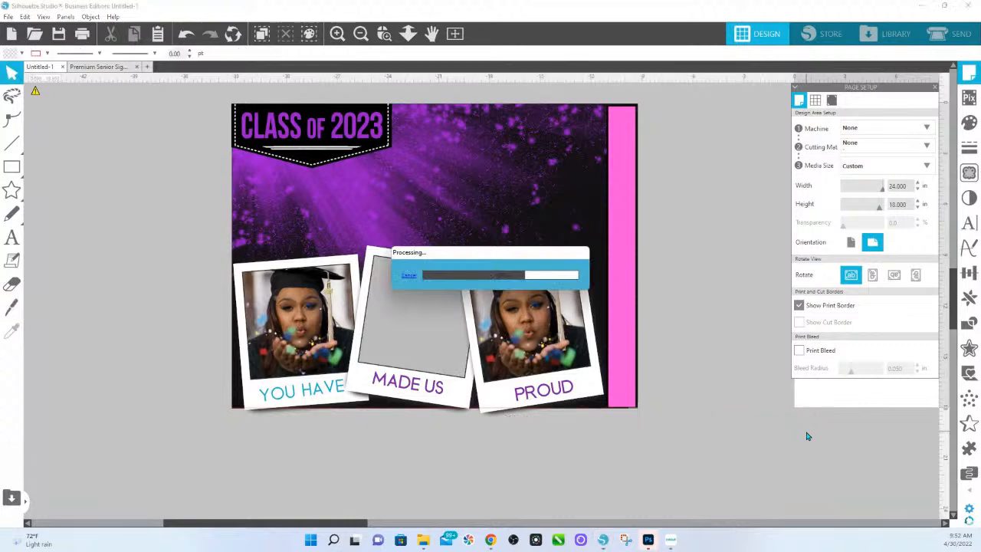
Try to move the main part of the sliced template up from the bottom strip and group it.
left_click(238, 213)
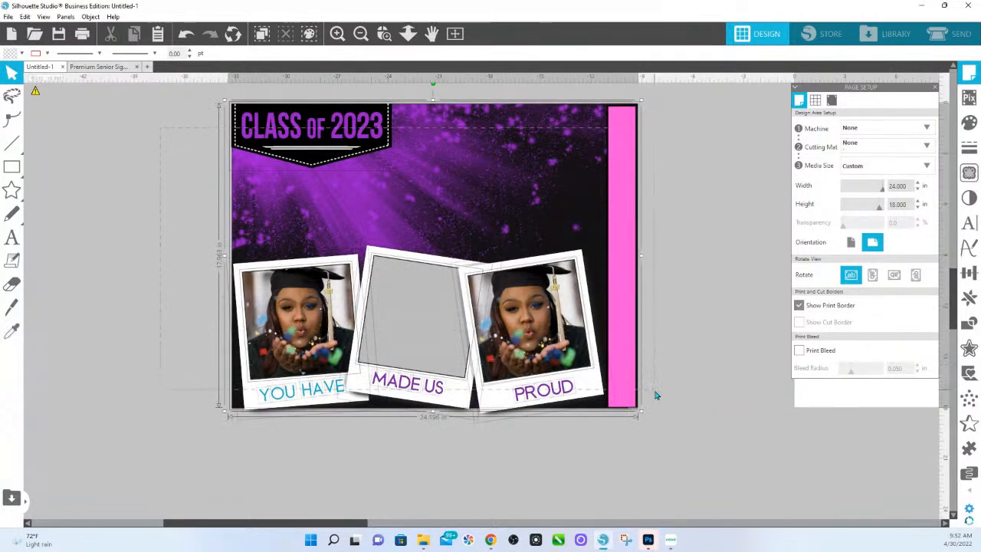
left_click_drag(592, 376, 591, 290)
right_click(575, 285)
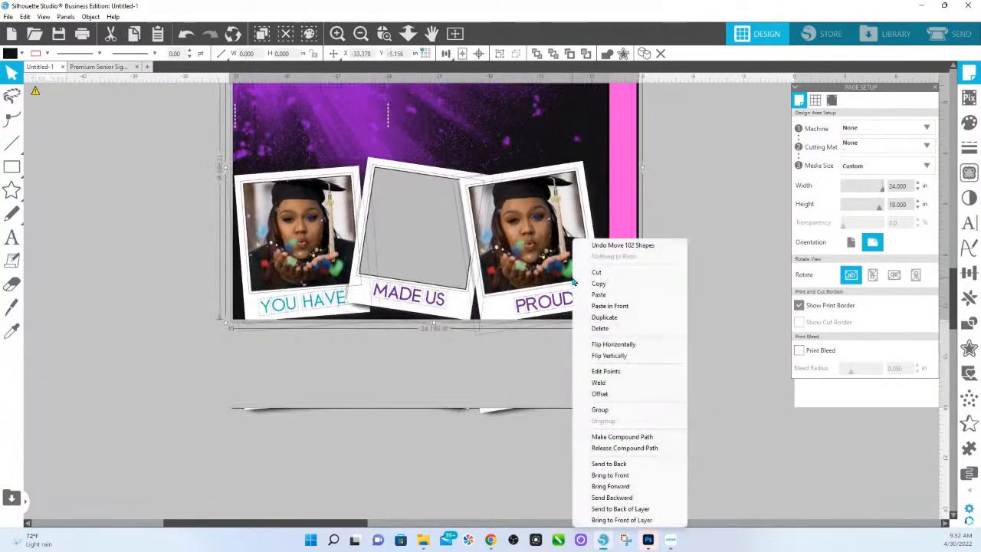
left_click(613, 411)
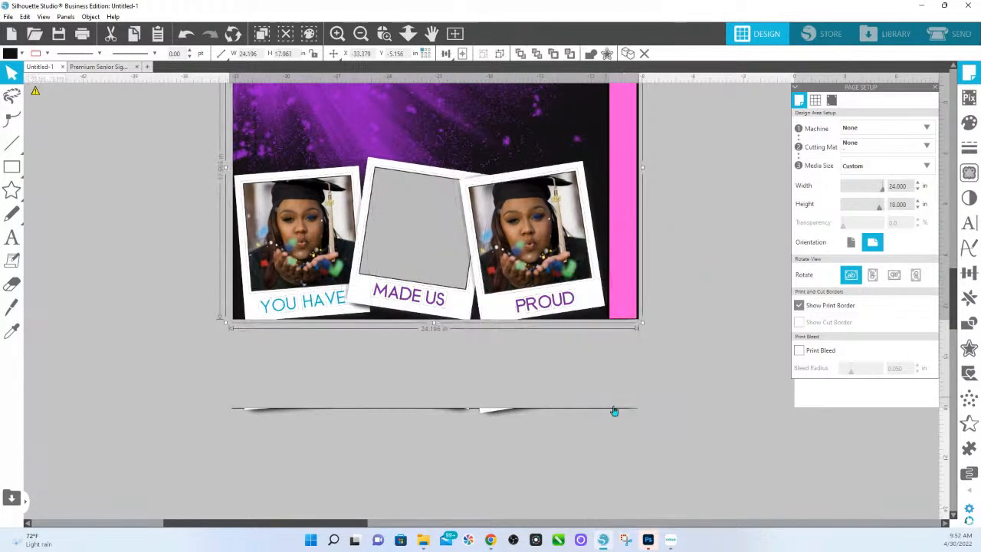
scroll(518, 305, "up", 3)
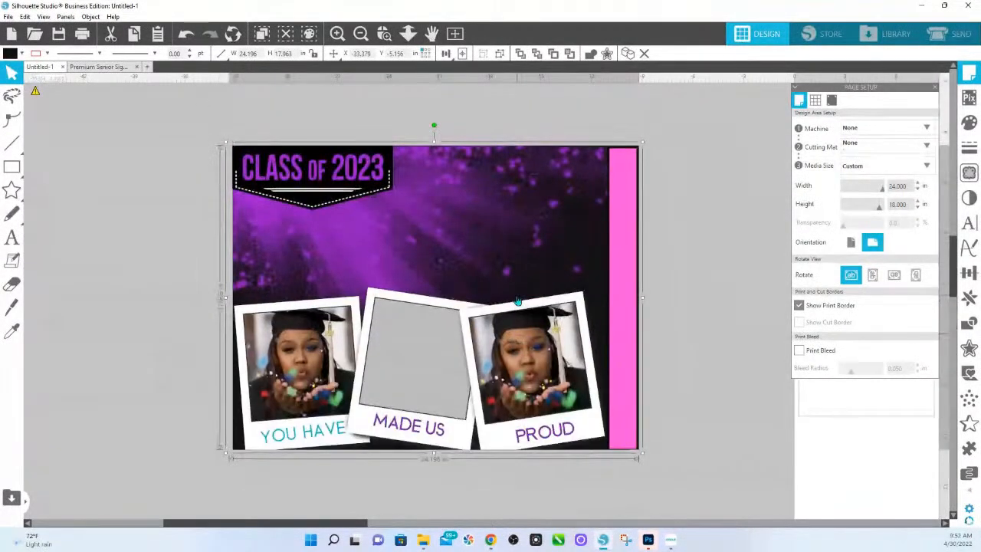
scroll(511, 299, "down", 3)
scroll(131, 105, "up", 2)
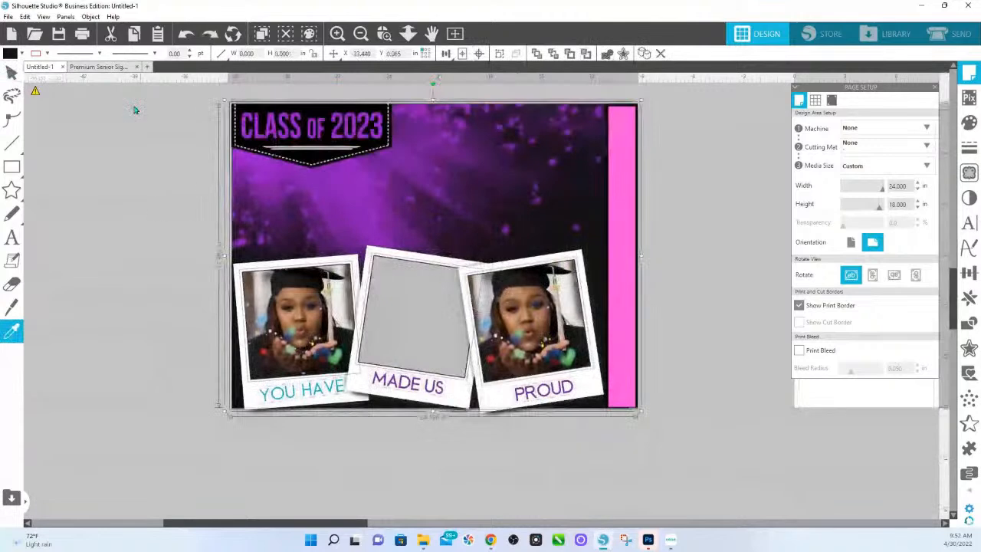
Group the sliced template's main pieces, move them away from the trimmed strip and centre the group on the page.
right_click(591, 203)
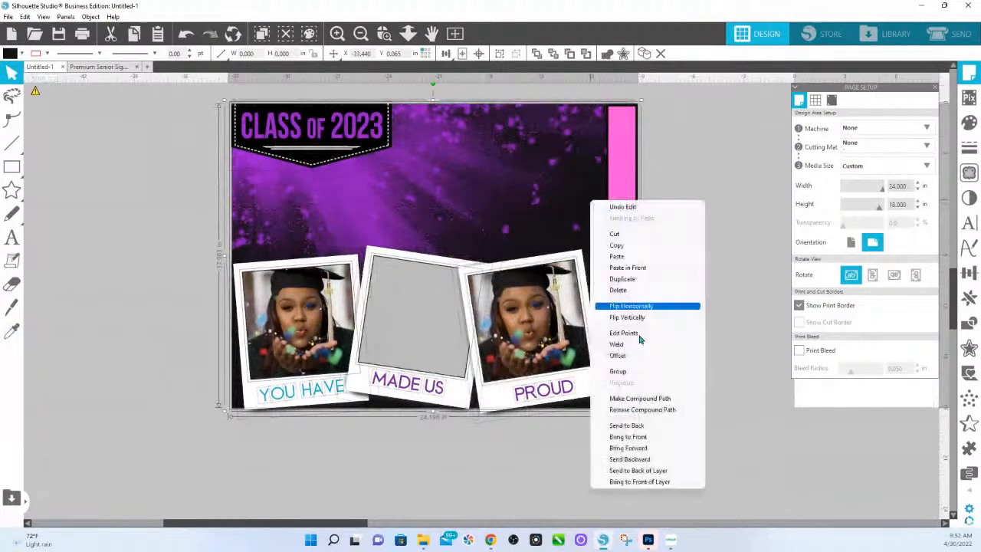
left_click(631, 374)
left_click_drag(318, 237, 375, 216)
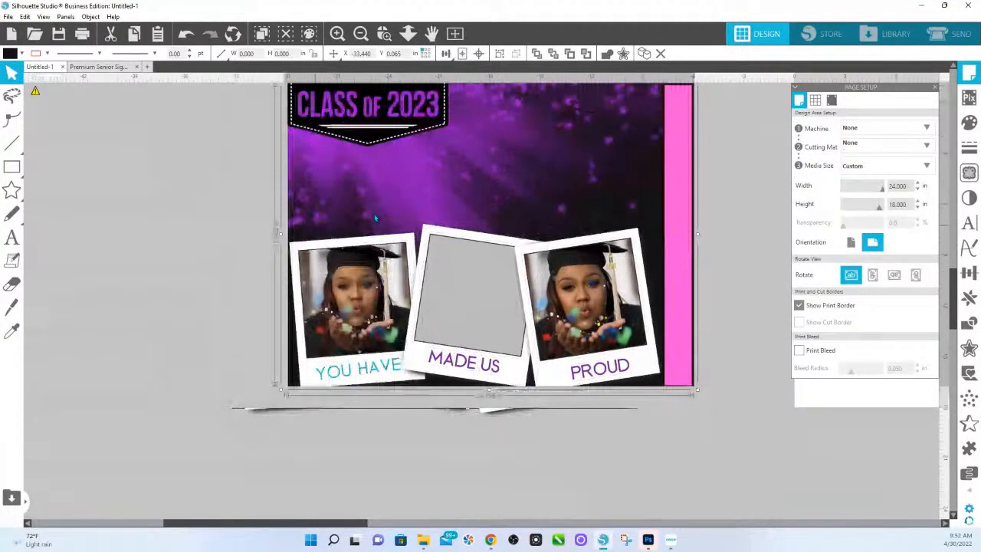
left_click(462, 53)
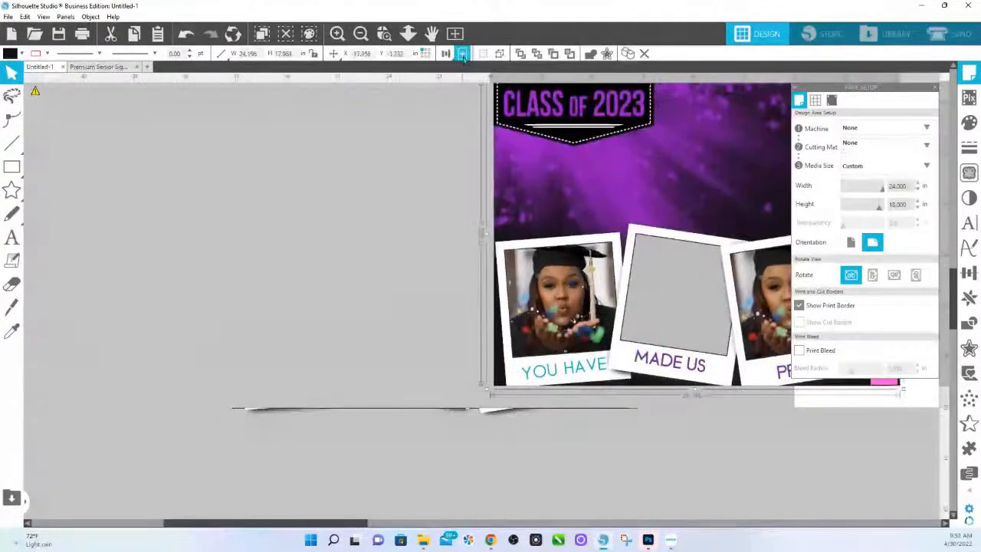
left_click(462, 54)
left_click_drag(633, 324, 370, 405)
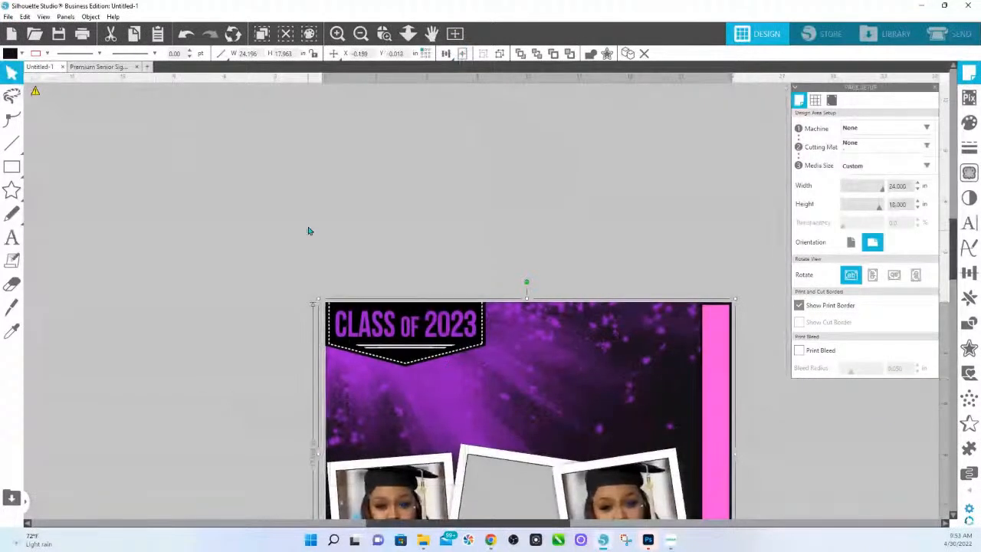
Delete the trimmed strip of leftover pieces lying beside the page.
scroll(304, 258, "down", 1)
scroll(304, 258, "down", 1)
left_click_drag(304, 257, 35, 396)
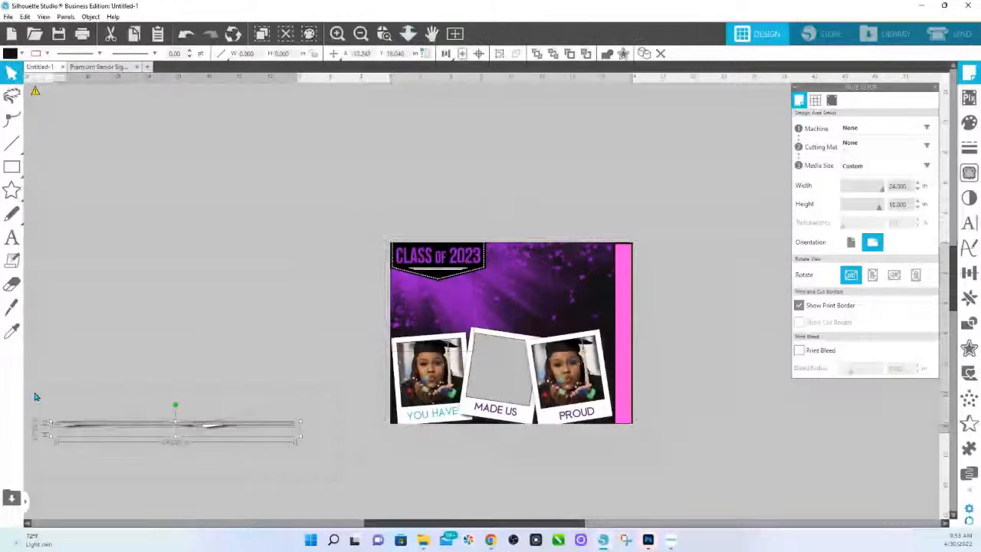
key("Delete")
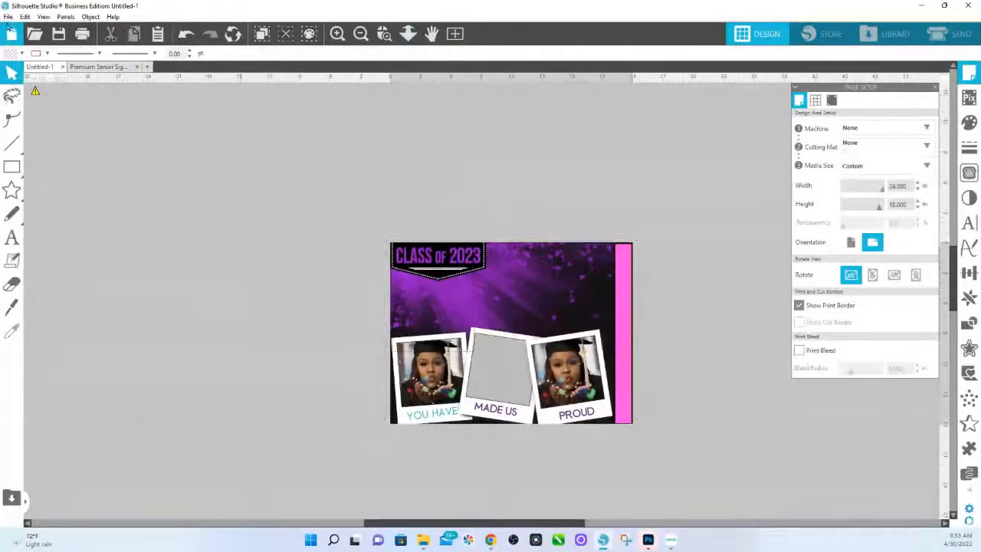
Start saving a copy of the sign to the hard drive with JPEG as the file type.
left_click(8, 16)
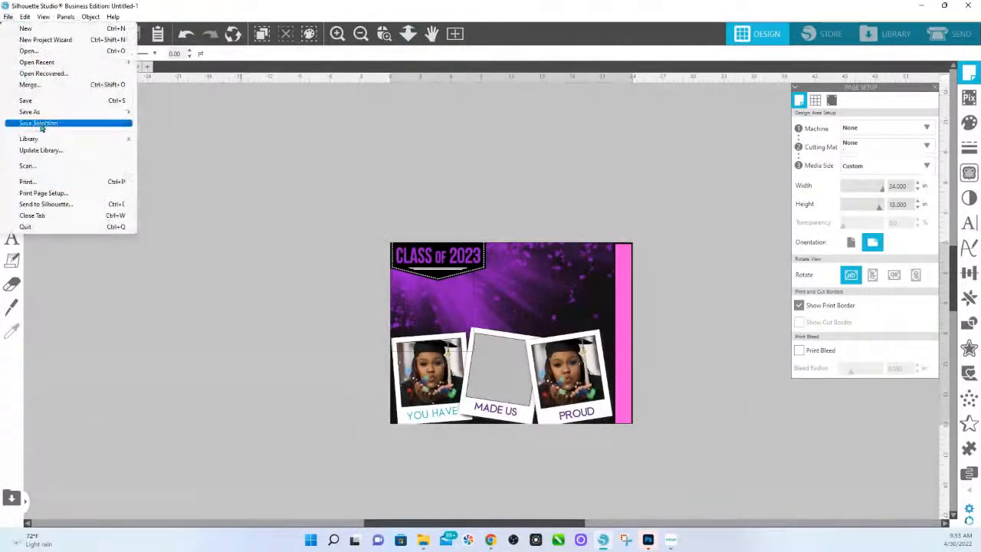
mouse_move(42, 115)
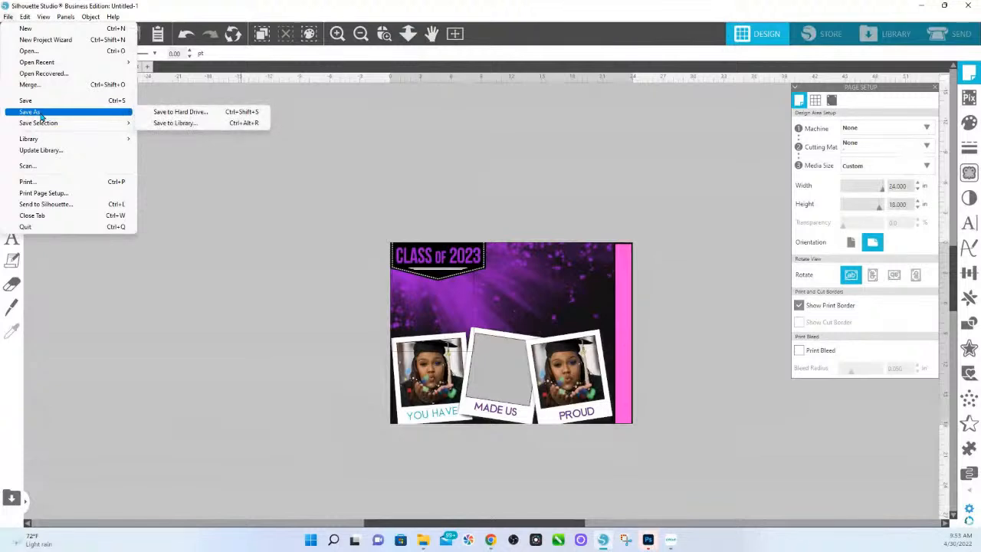
left_click(216, 115)
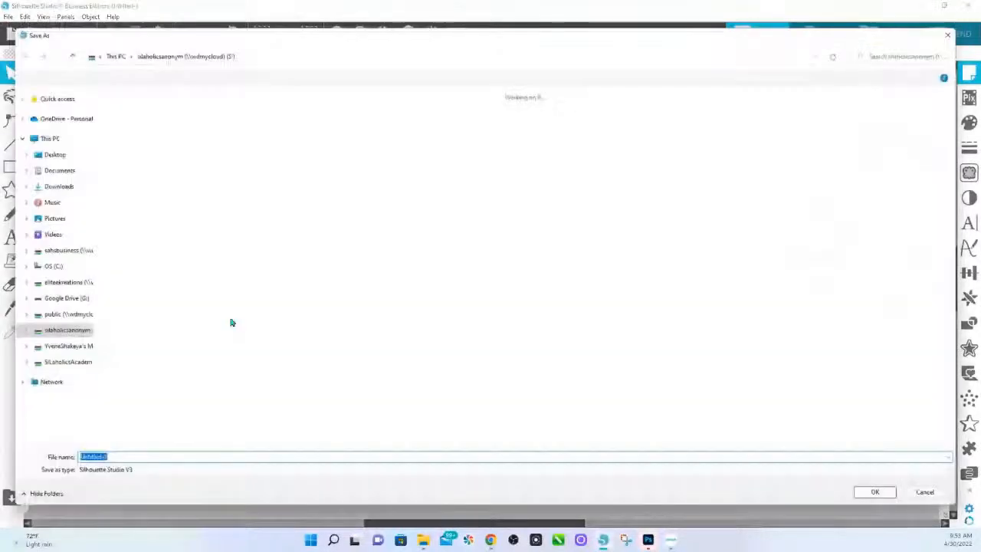
left_click(119, 476)
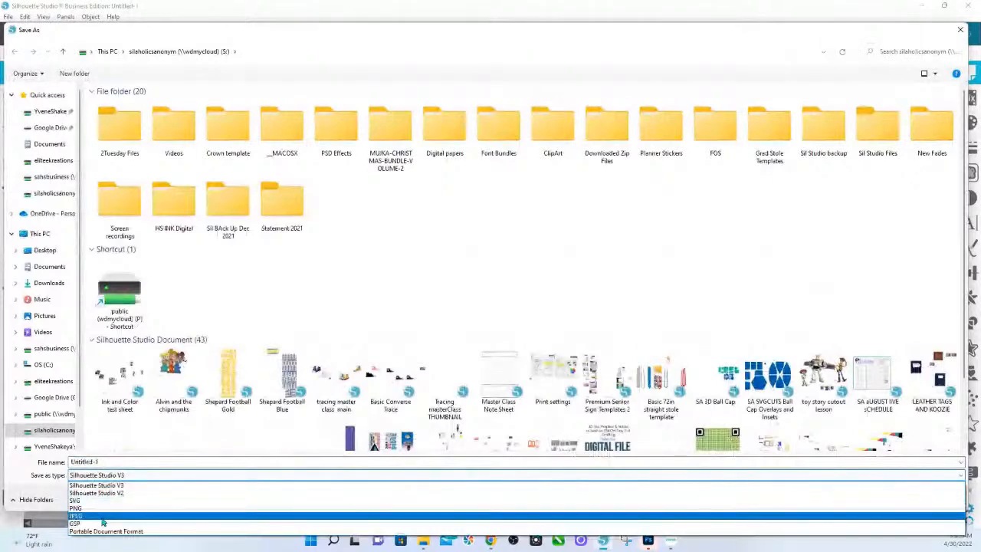
left_click(102, 521)
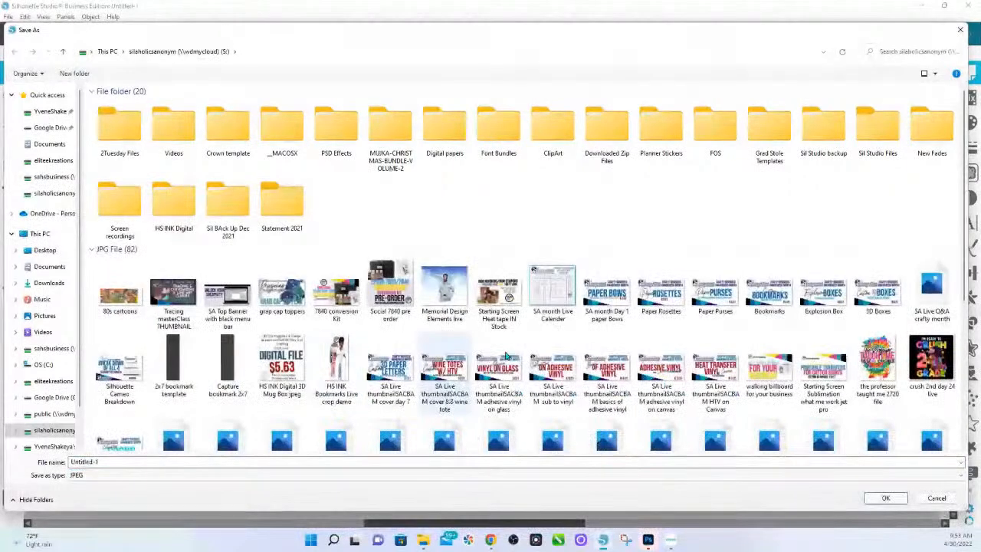
Name the file yard sign jpeg test save.jpg and replace the existing file of that name.
scroll(751, 326, "down", 5)
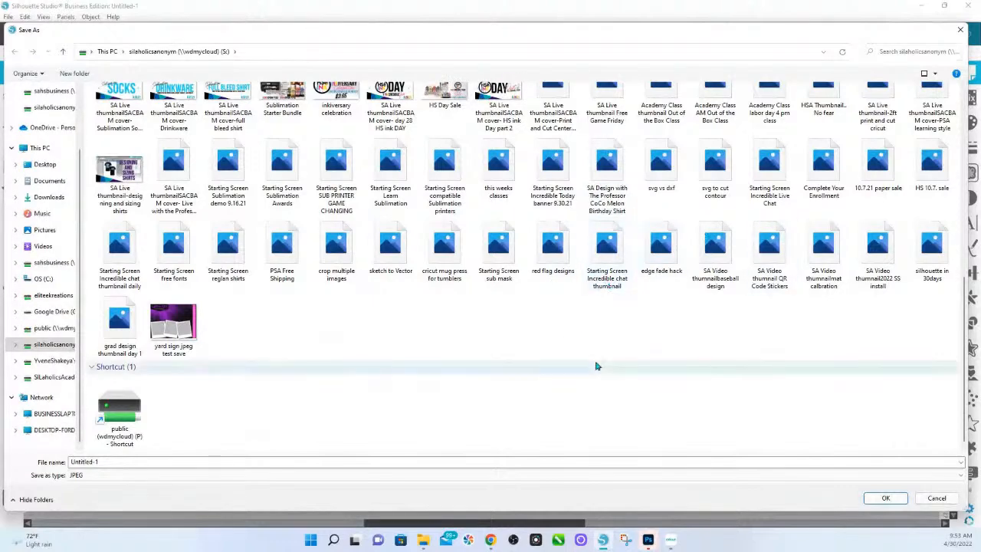
scroll(597, 367, "up", 3)
scroll(597, 366, "up", 2)
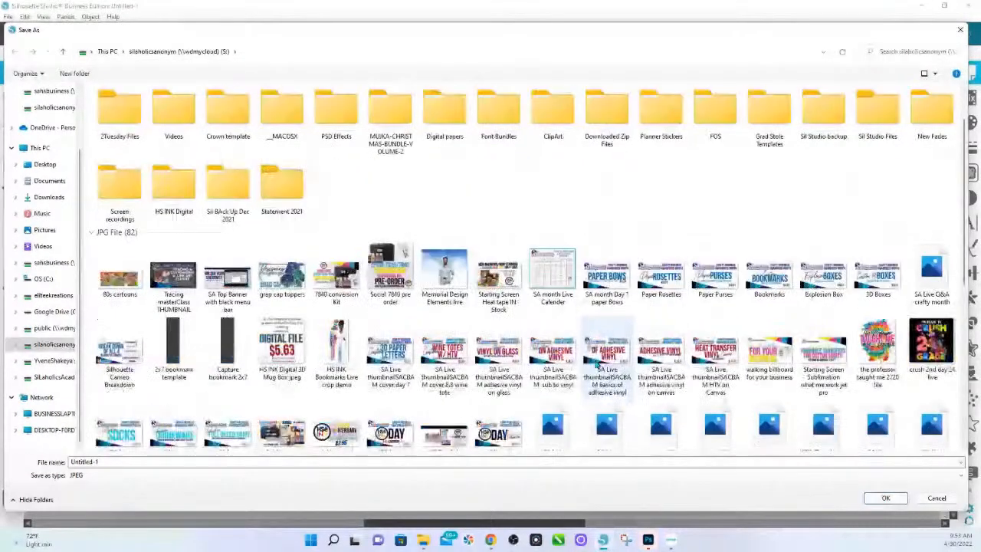
scroll(597, 367, "down", 3)
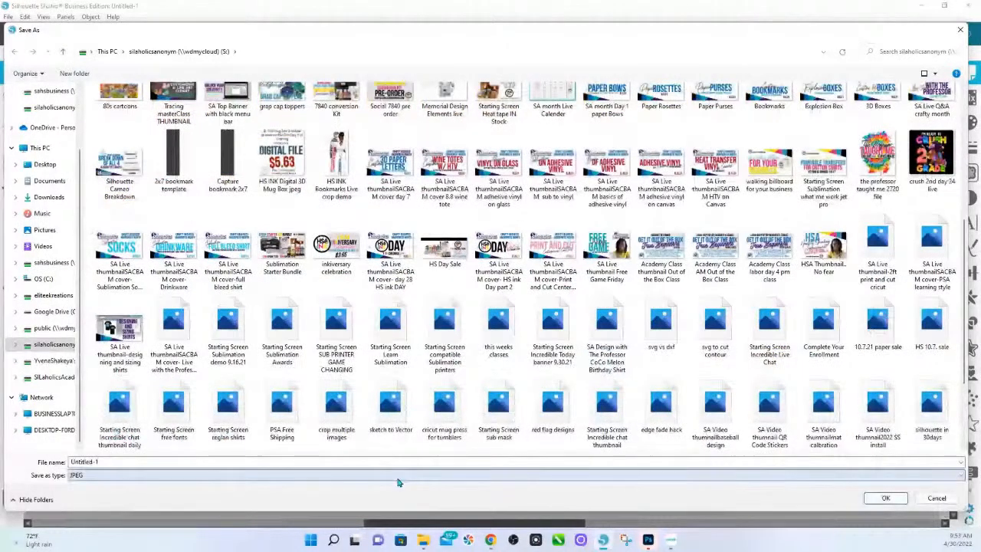
left_click(265, 461)
type("yar")
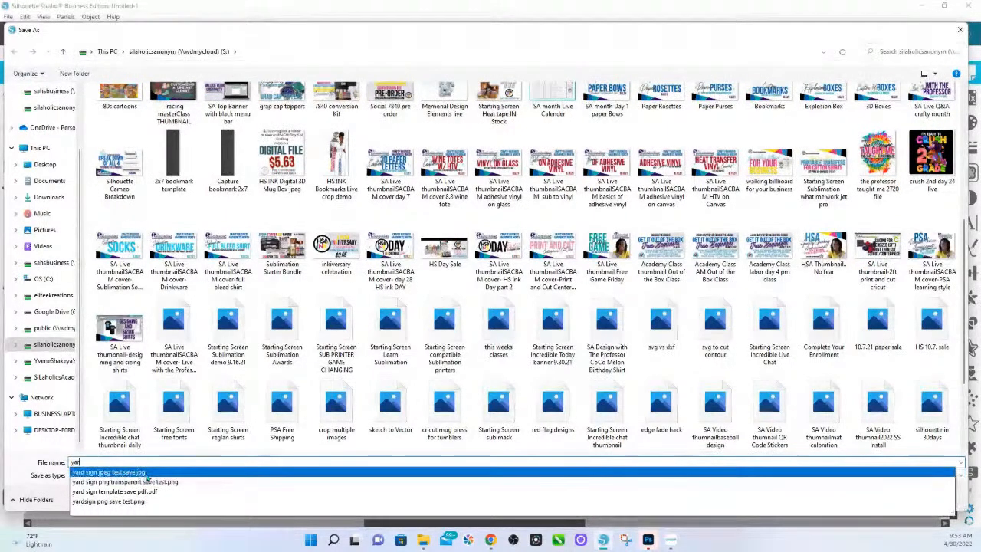
left_click(143, 473)
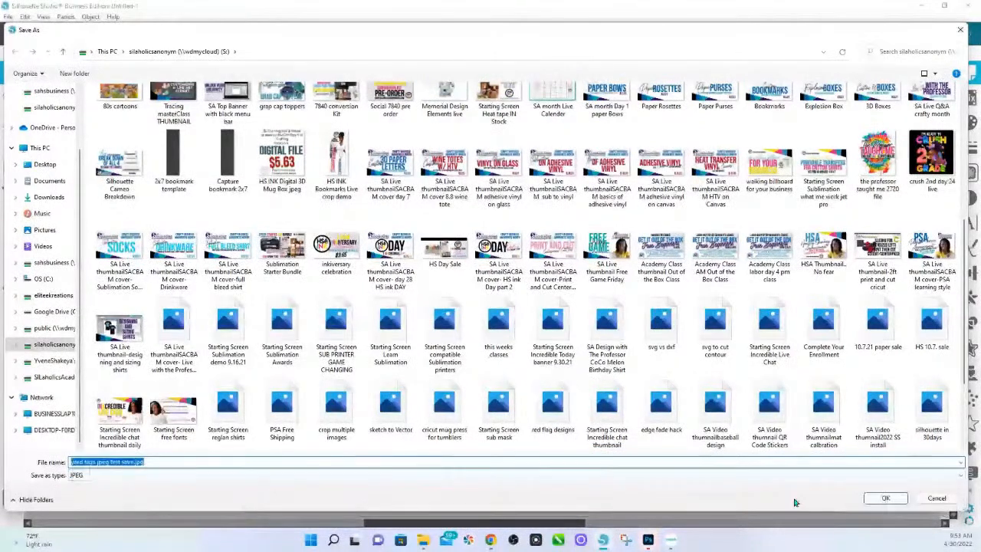
left_click(883, 499)
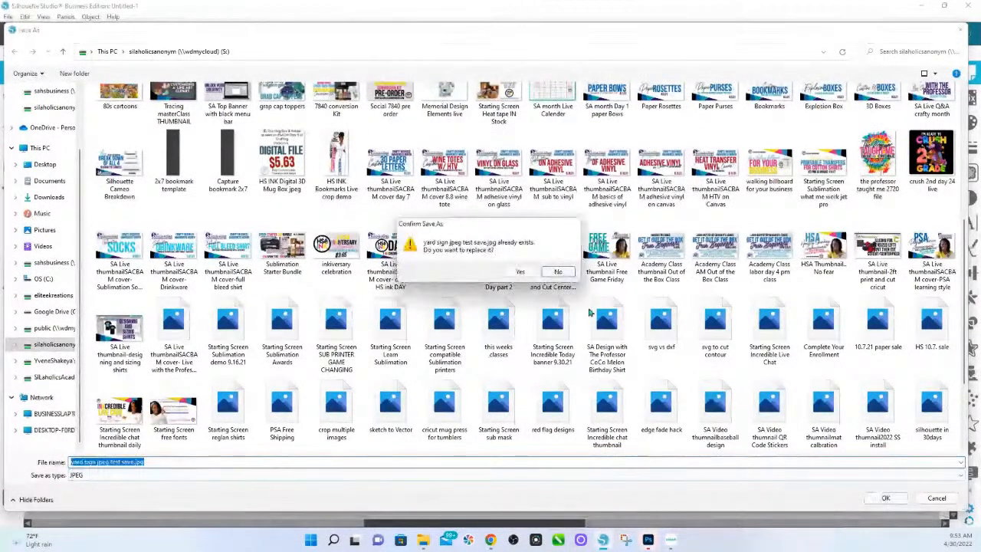
left_click(535, 270)
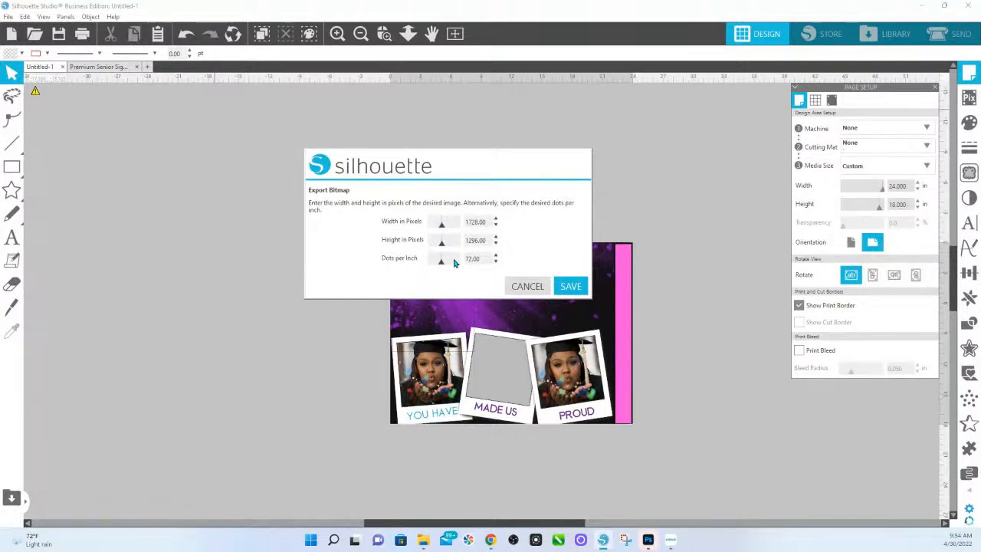
Raise the JPEG export resolution to 171 dots per inch, 4096 by 3072 pixels, and save it.
left_click_drag(441, 266, 450, 266)
left_click_drag(450, 268, 509, 272)
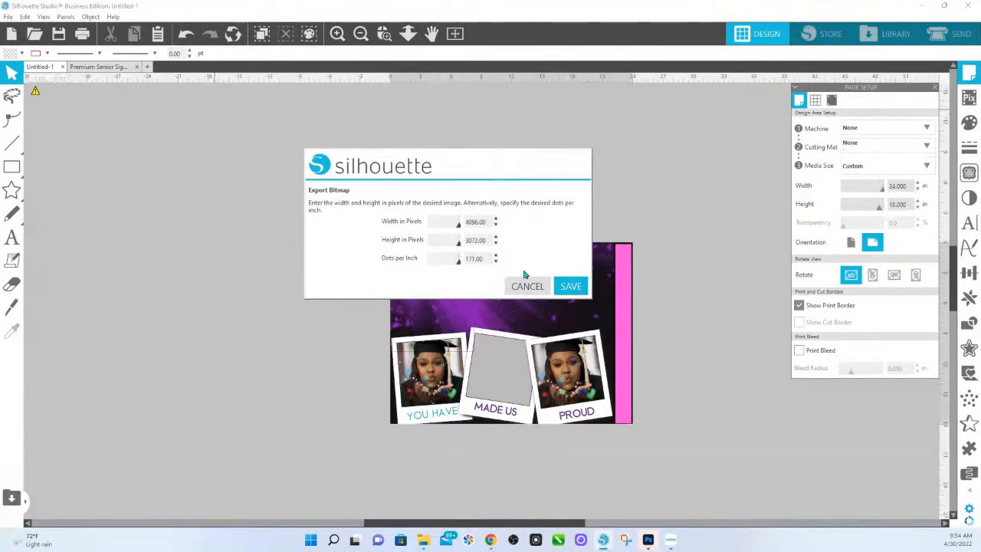
left_click(568, 286)
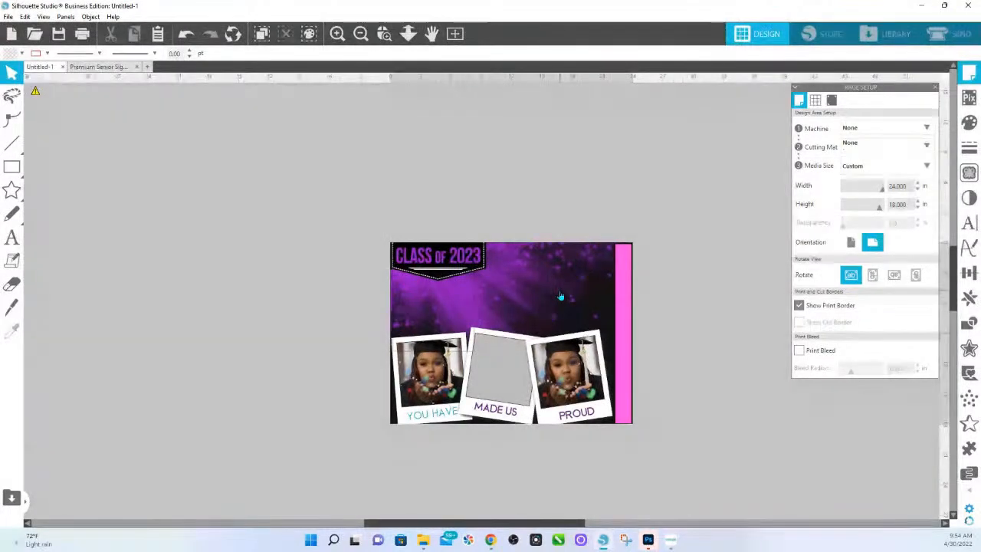
Start saving a copy of the sign to the hard drive with PNG as the file type.
left_click(9, 17)
mouse_move(30, 113)
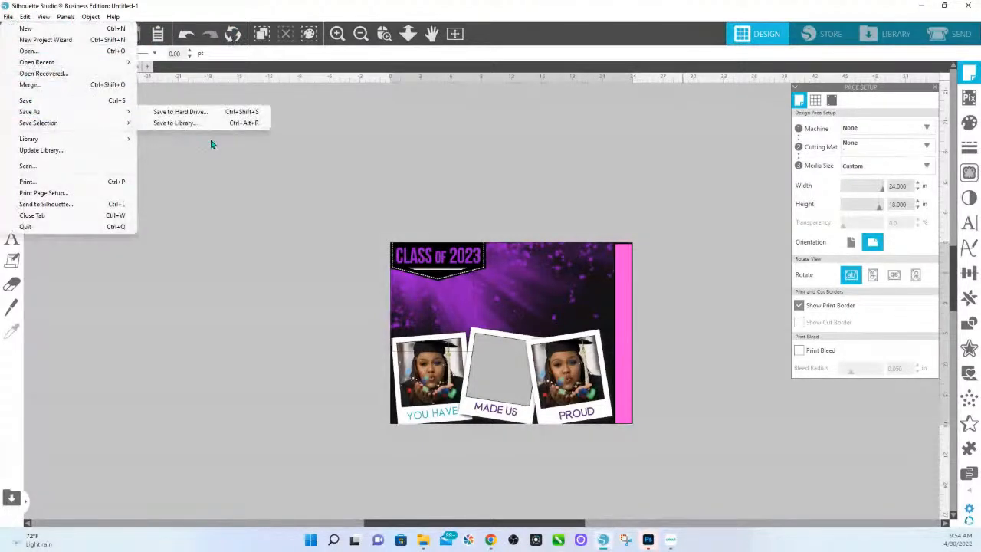
left_click(211, 116)
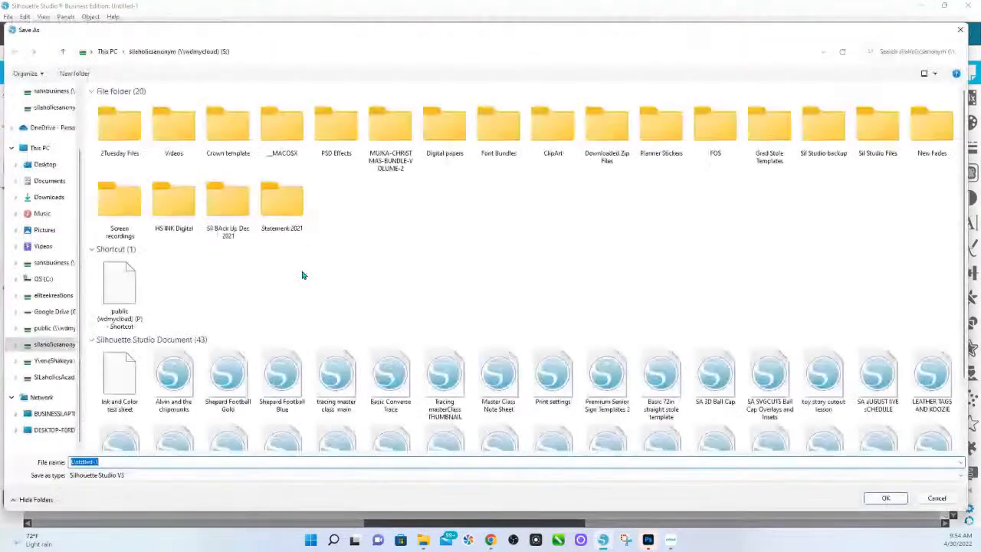
left_click(151, 476)
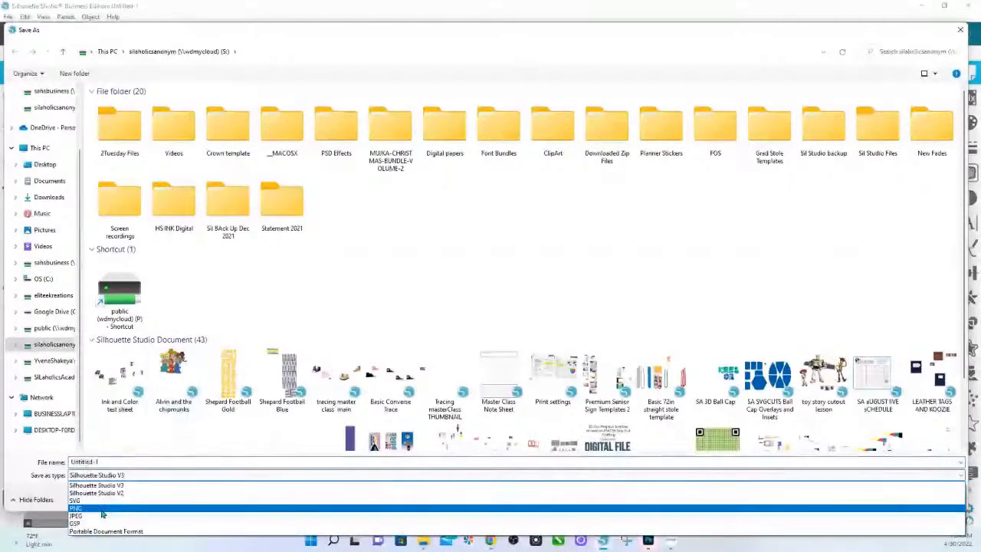
left_click(152, 504)
Name the file yardsign png save test.png, replace the existing file and export it at 171 dots per inch without a transparent background.
double_click(187, 462)
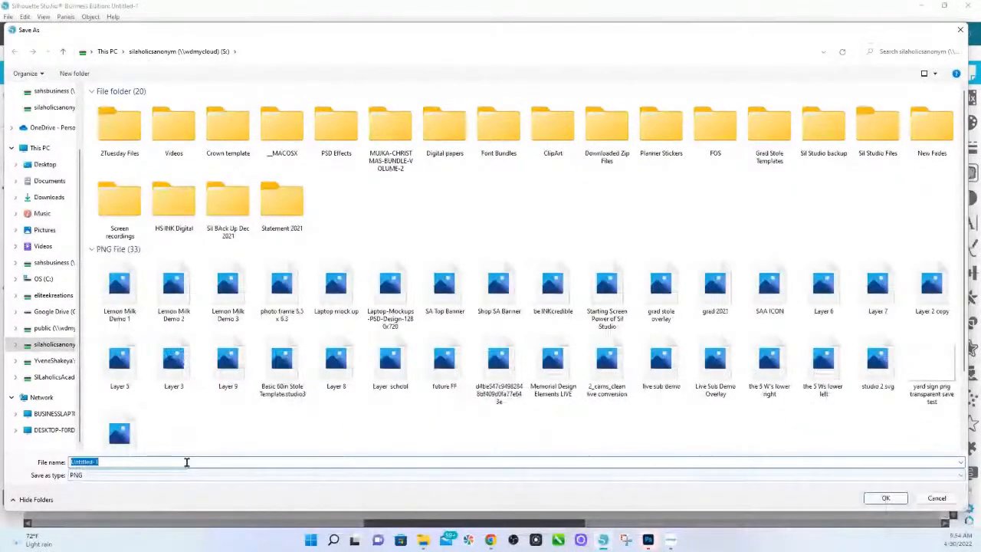
type("yard")
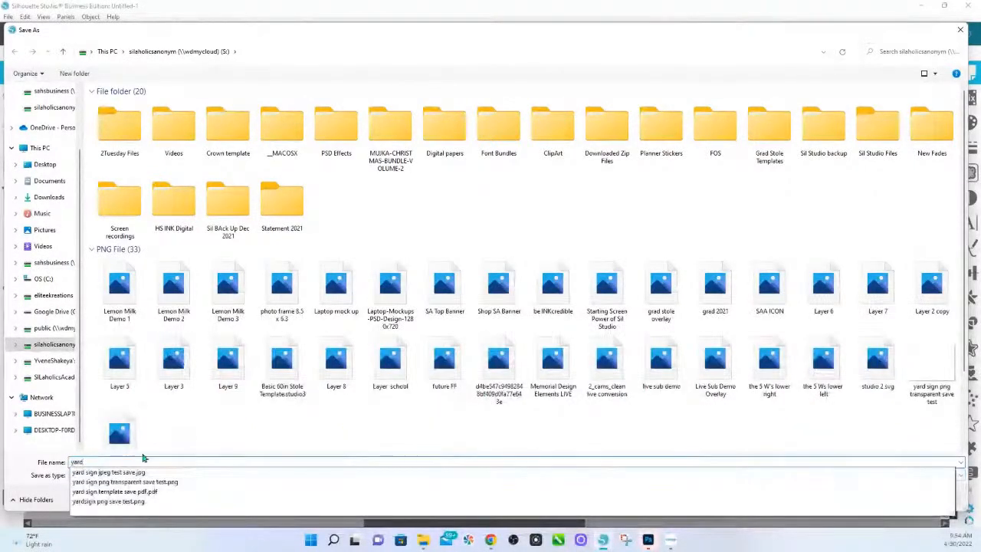
left_click(138, 505)
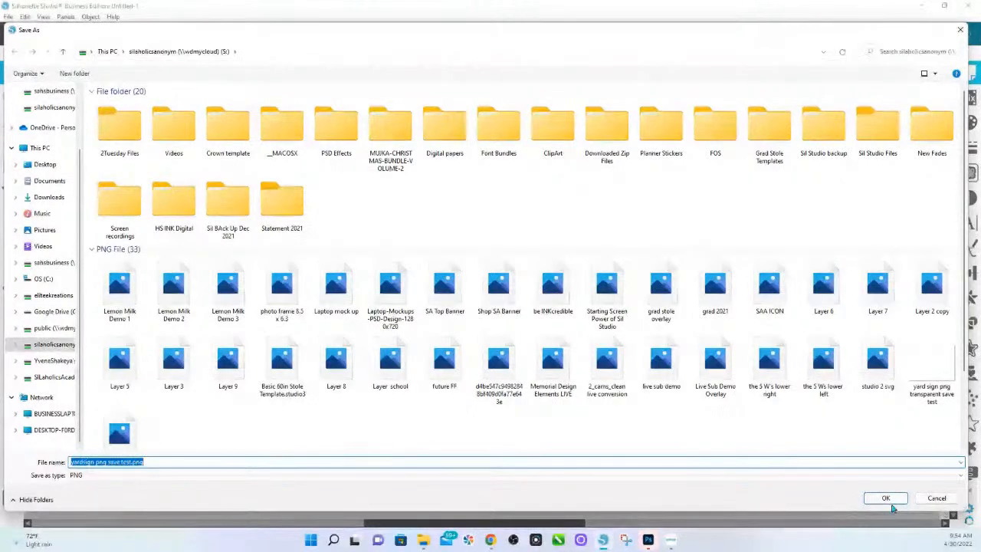
left_click(886, 499)
left_click(520, 273)
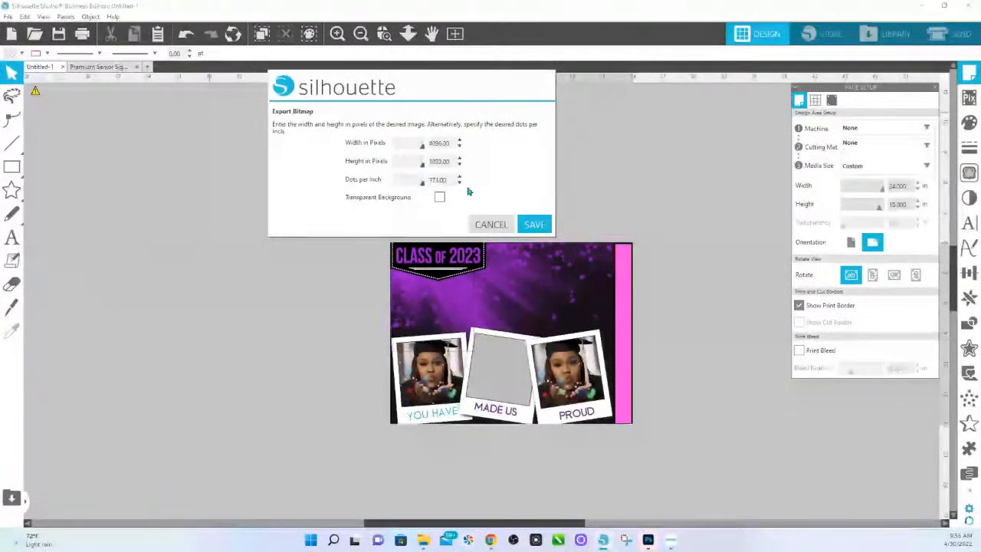
left_click(533, 224)
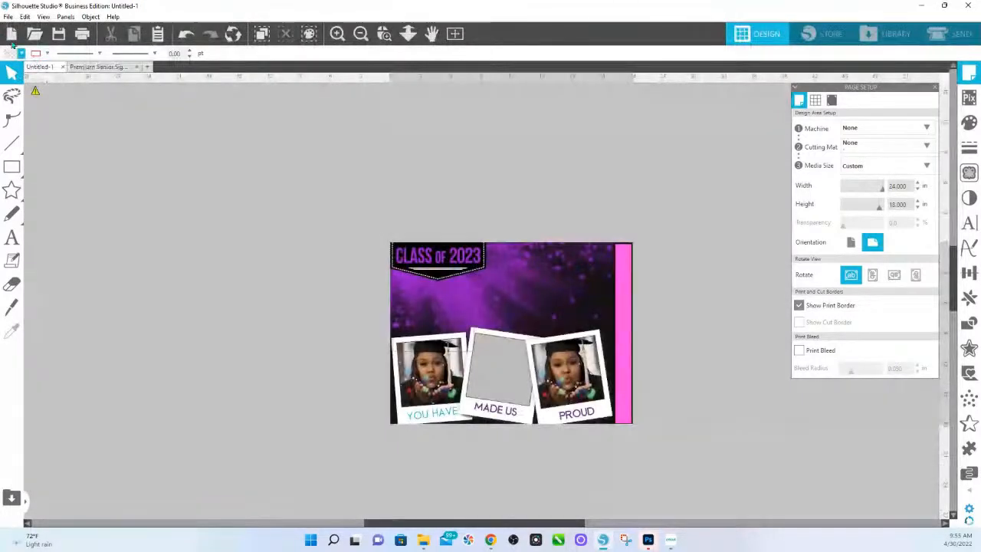
Merge the yard sign jpeg test save file into the document and move the imported image off the page.
left_click(4, 17)
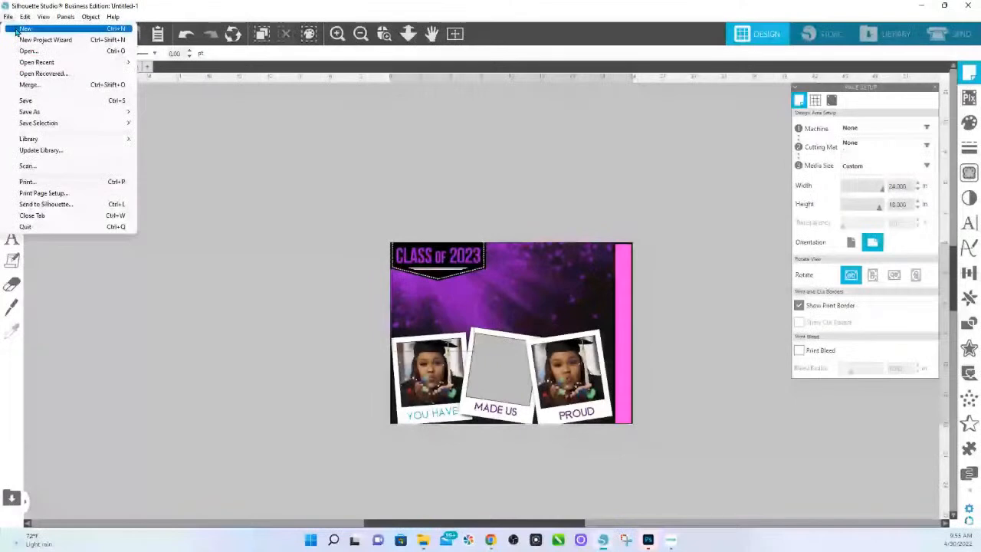
left_click(33, 52)
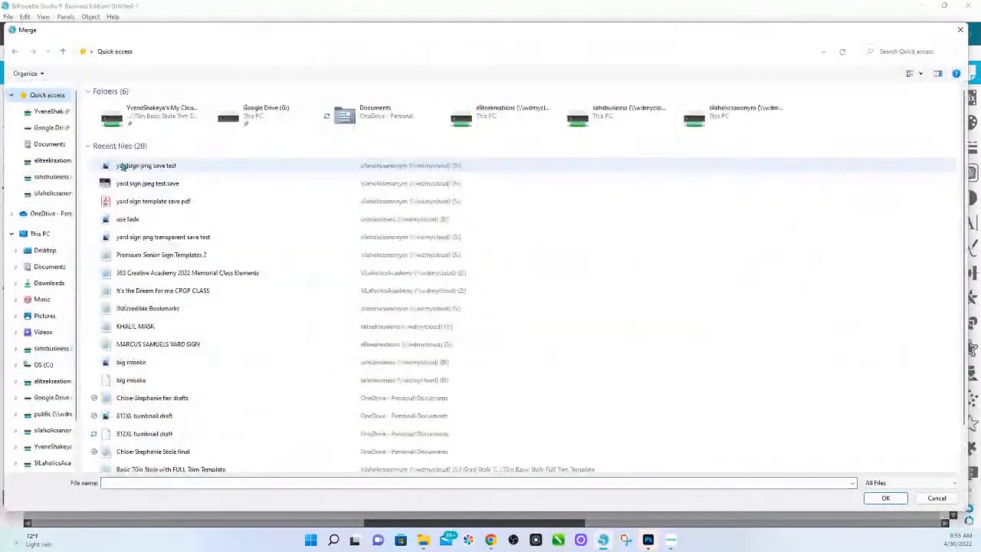
left_click(138, 187)
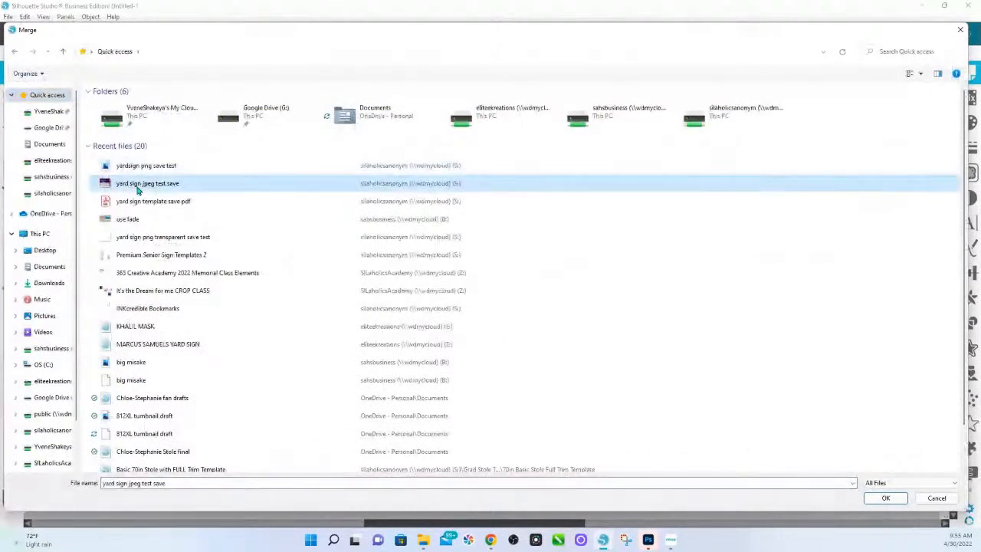
left_click(872, 494)
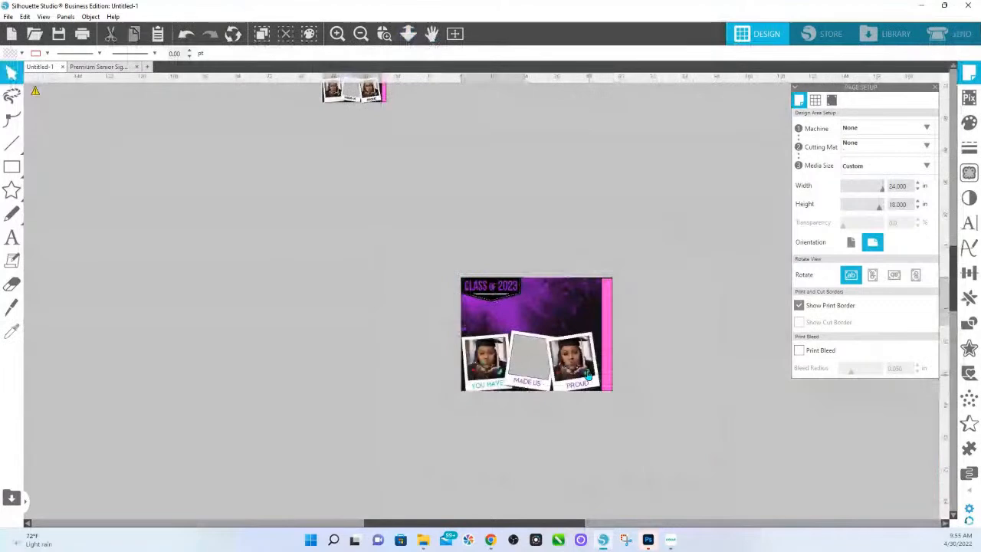
left_click_drag(590, 314, 519, 273)
left_click_drag(540, 314, 400, 346)
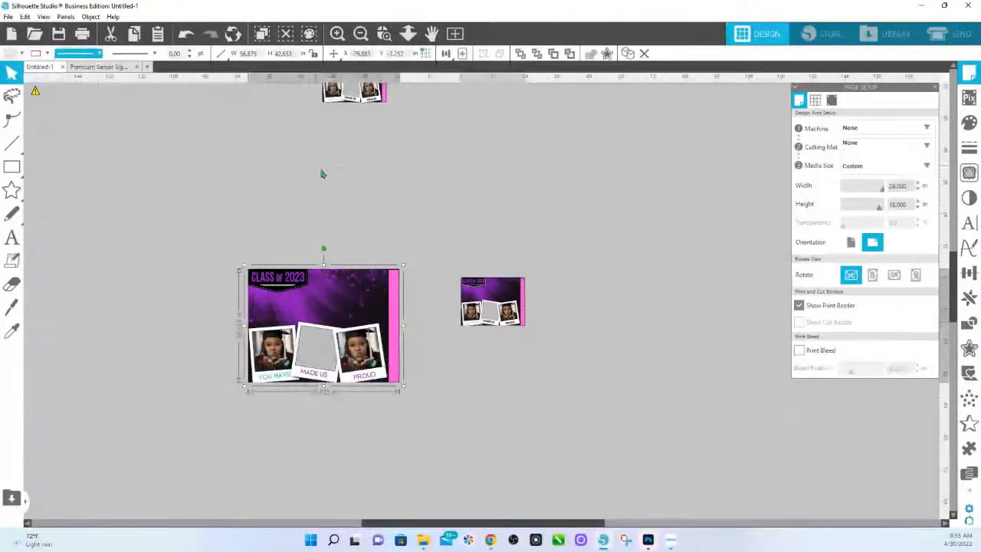
Delete the extra copy of the sign lying above the page.
scroll(322, 174, "up", 3)
left_click(376, 139)
left_click_drag(553, 362, 432, 281)
left_click_drag(419, 176, 281, 75)
key("Delete")
Lock the merged JPEG's proportions and resize it to about 24 by 18 inches.
left_click(327, 358)
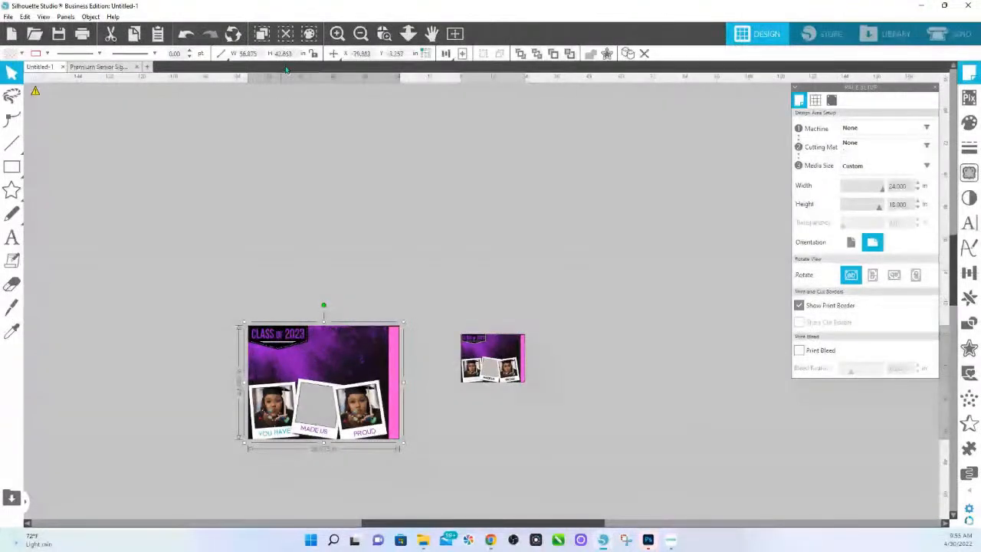
left_click(313, 54)
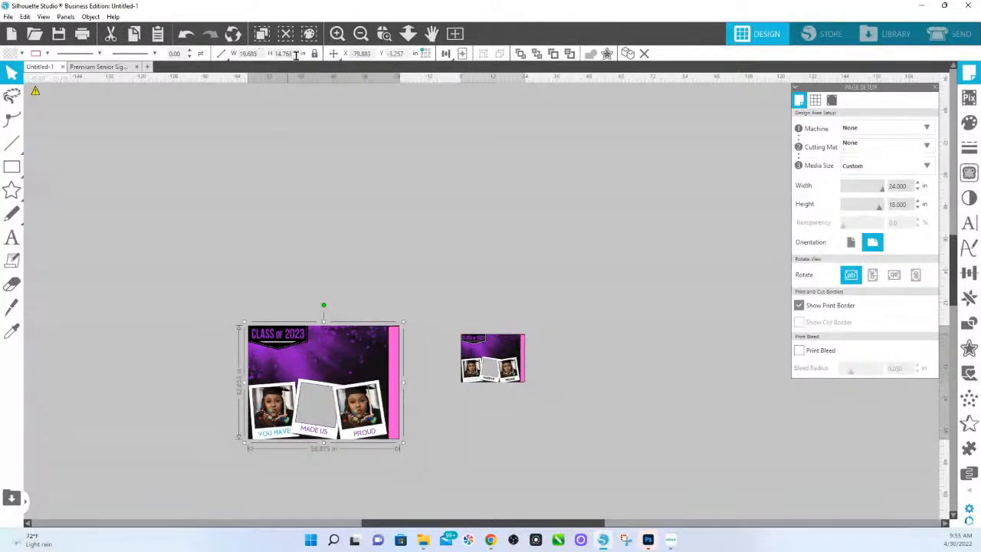
double_click(295, 54)
key("Return")
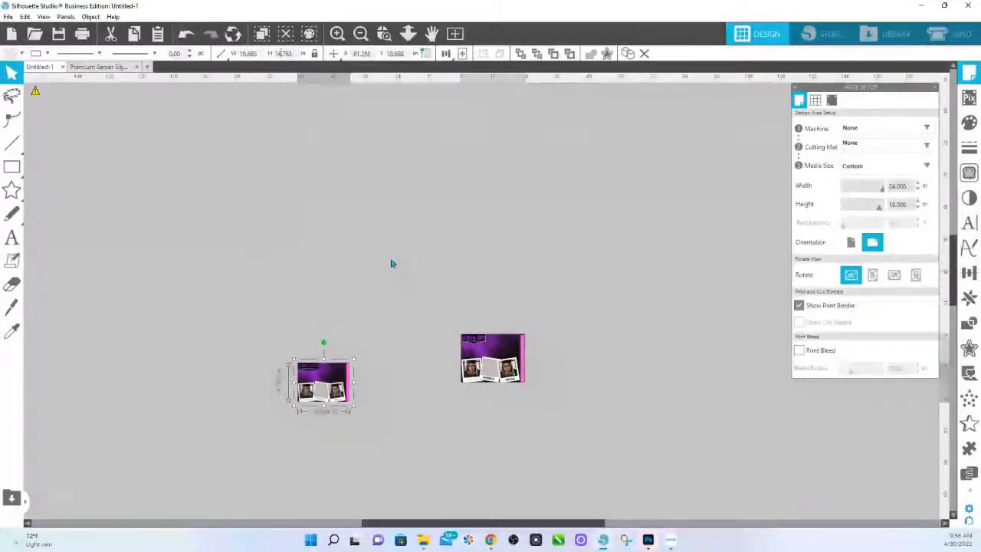
left_click(385, 33)
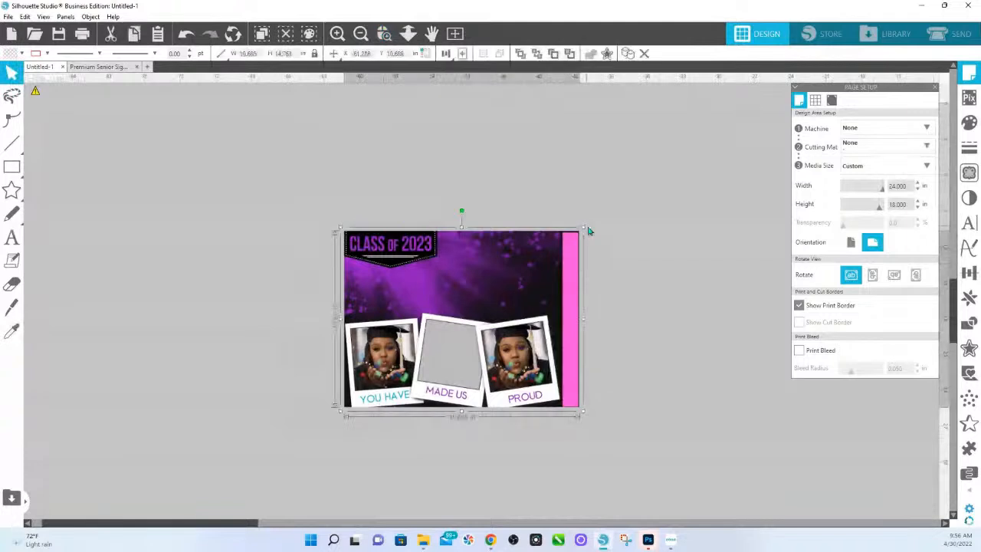
left_click_drag(583, 227, 646, 208)
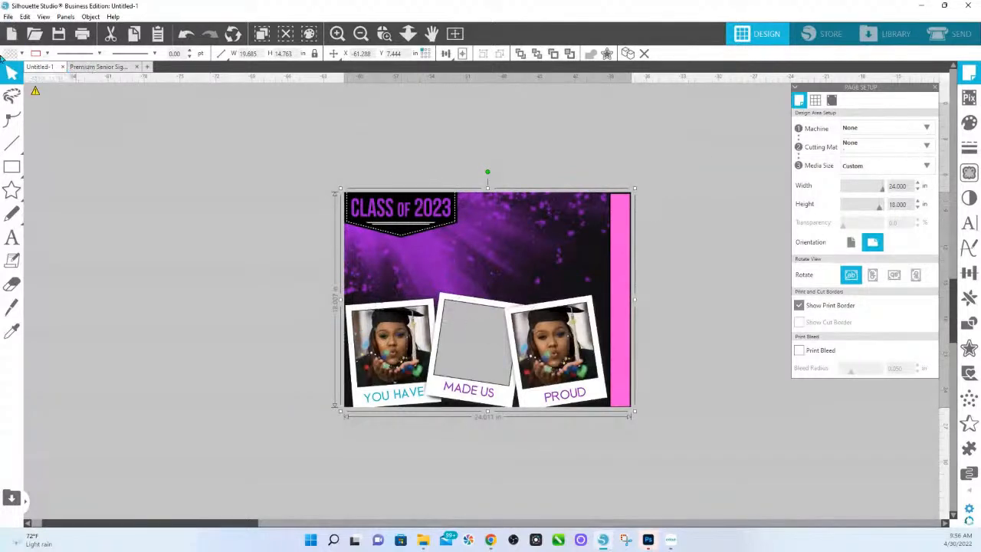
Merge the yardsign png save test file from the recent files into the document.
left_click(8, 16)
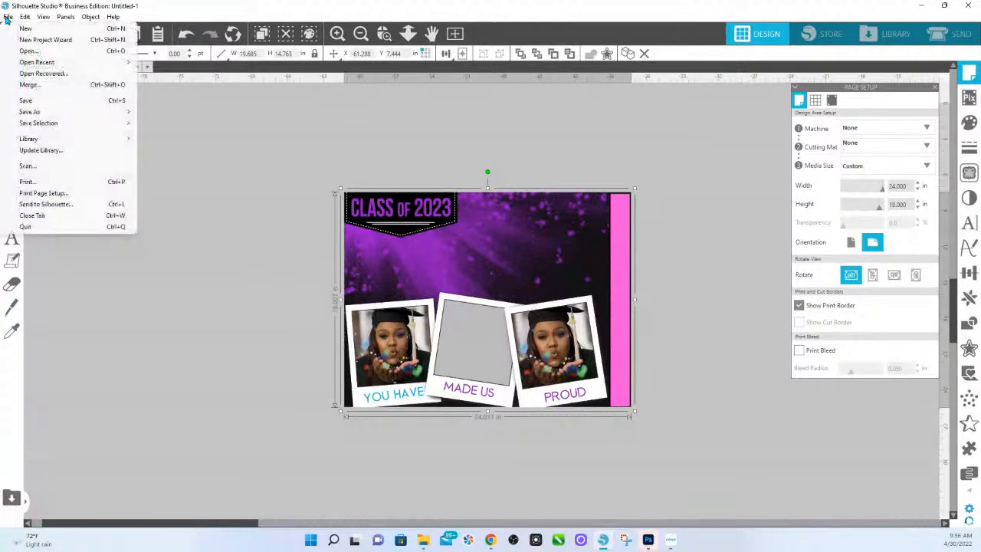
left_click(16, 85)
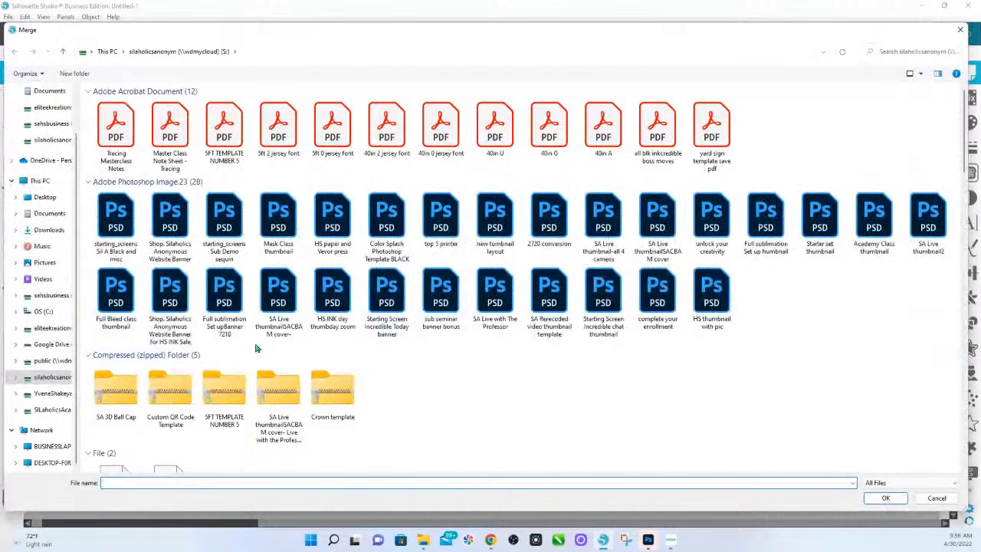
scroll(431, 387, "down", 2)
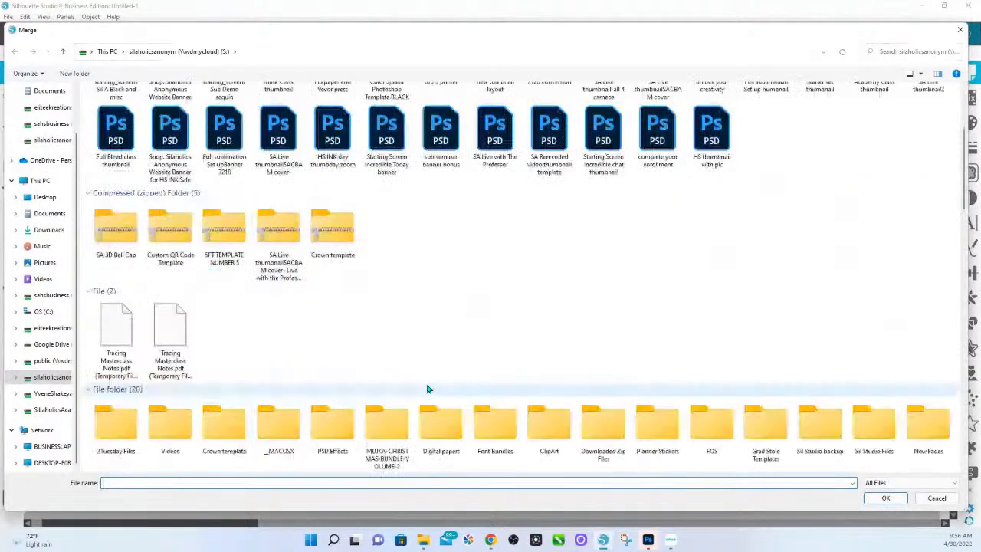
scroll(427, 389, "down", 2)
scroll(54, 158, "up", 1)
left_click(46, 94)
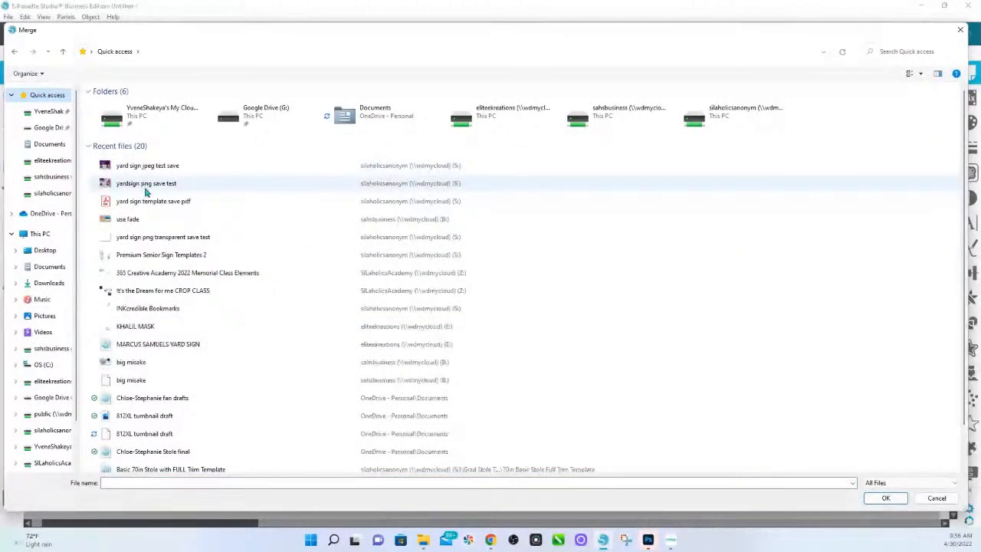
key("Escape")
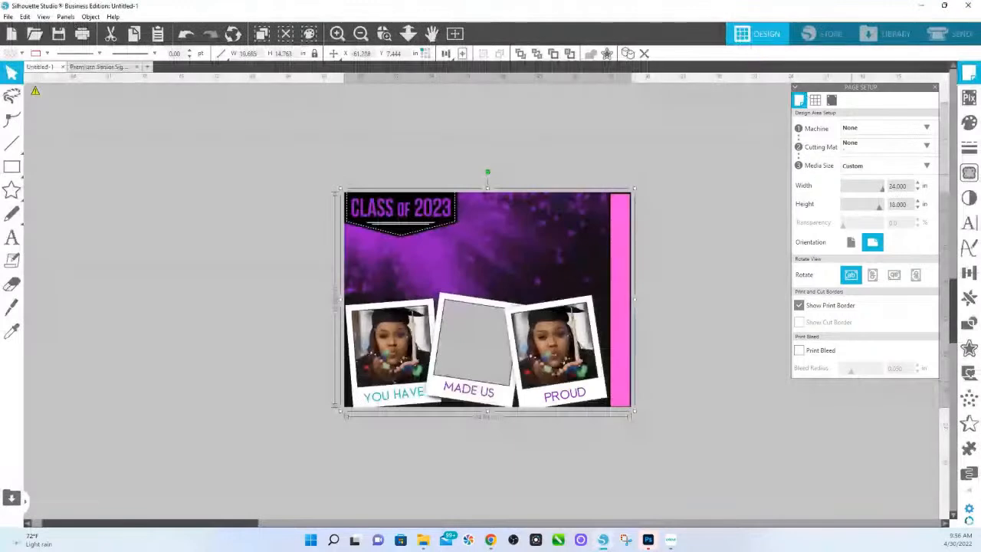
Move the merged PNG off the page and enlarge it to about 43 inches wide between the JPEG copy and the page.
left_click(408, 33)
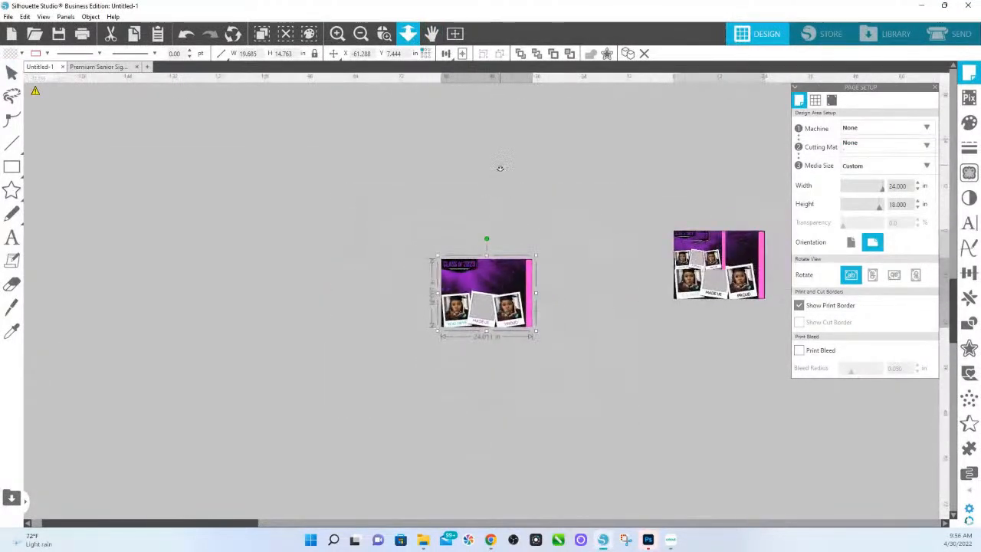
left_click(509, 195)
left_click_drag(741, 247, 523, 208)
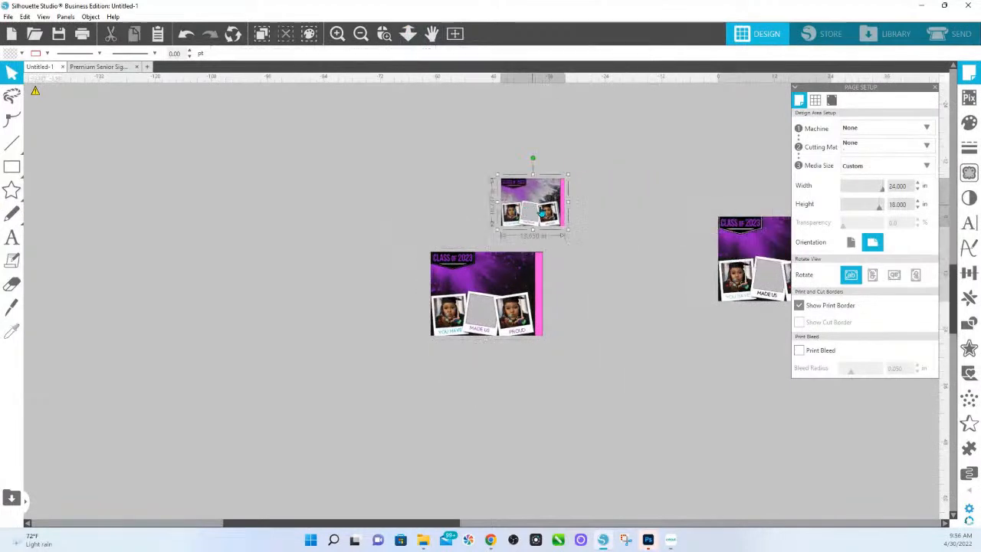
left_click_drag(568, 230, 705, 341)
left_click_drag(586, 261, 677, 333)
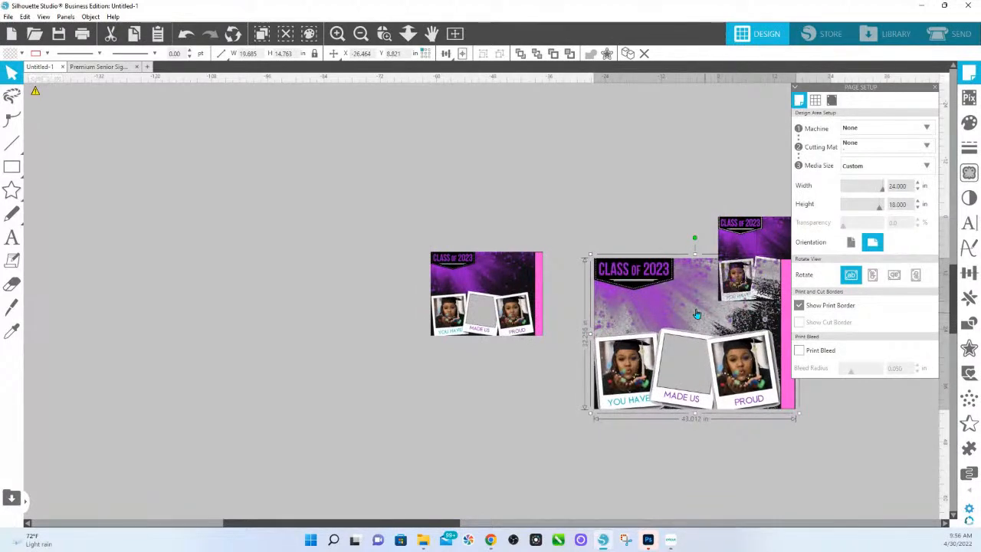
left_click_drag(672, 313, 644, 301)
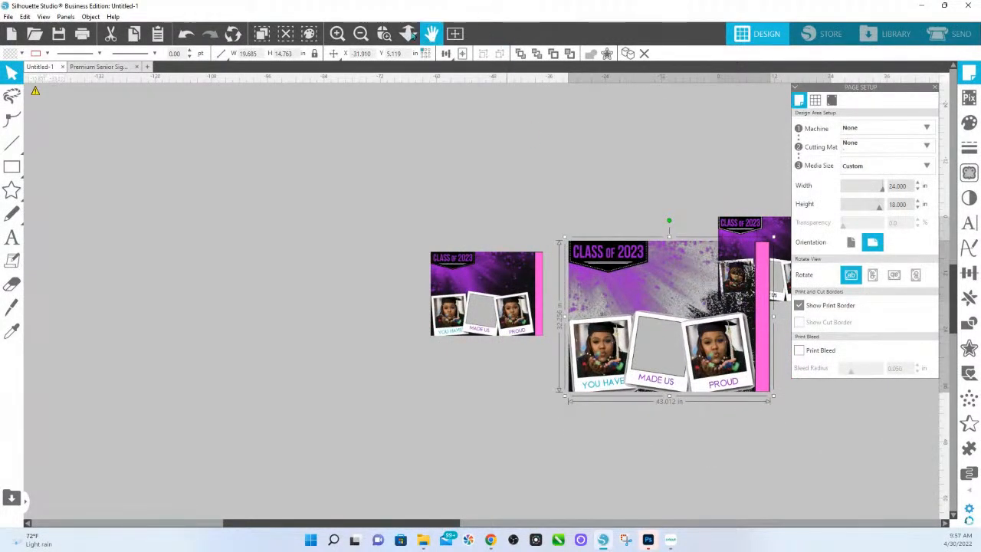
Examine the enlarged PNG's polaroid frames and splatter background up close.
left_click(385, 34)
left_click_drag(598, 322, 690, 356)
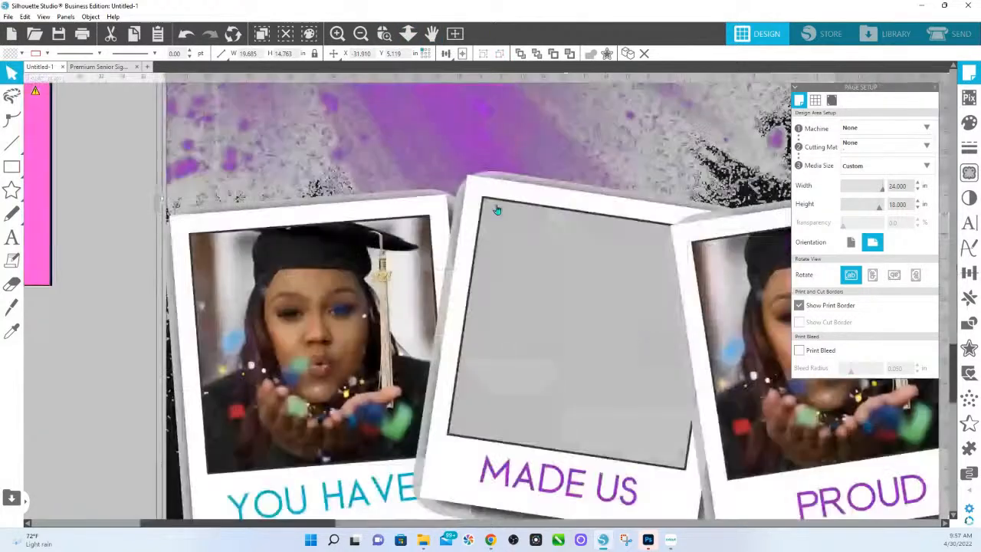
mouse_move(459, 271)
left_mouse_down()
mouse_move(447, 251)
mouse_move(322, 222)
mouse_move(66, 183)
mouse_move(8, 92)
mouse_move(3, 219)
mouse_move(23, 349)
mouse_move(468, 266)
left_mouse_up()
left_click(409, 34)
left_click_drag(368, 191, 364, 291)
Ungroup the sign on the page, pull its purple splatter layer out above the other signs, and undo the move.
left_click(732, 157)
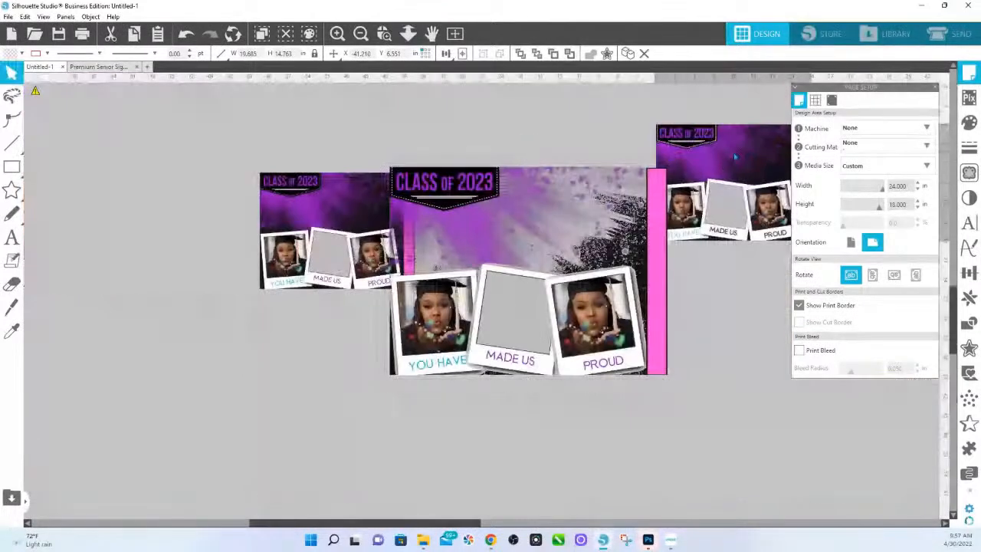
right_click(732, 157)
left_click(766, 328)
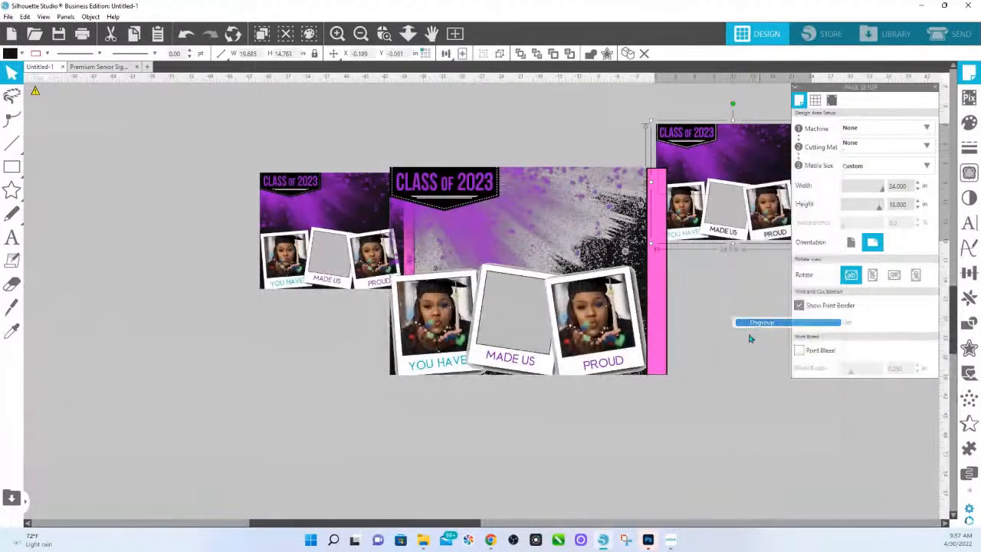
left_click_drag(721, 159, 480, 123)
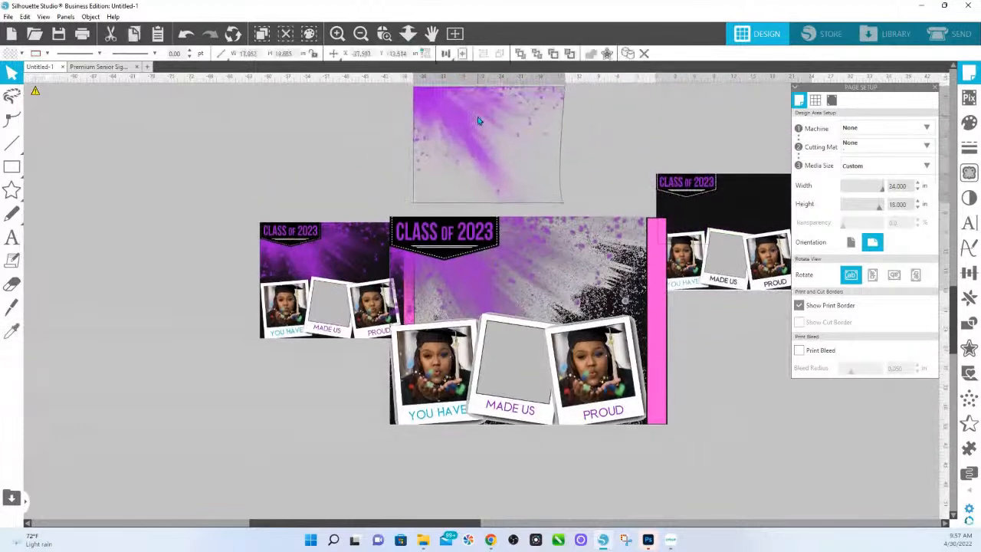
key("Escape")
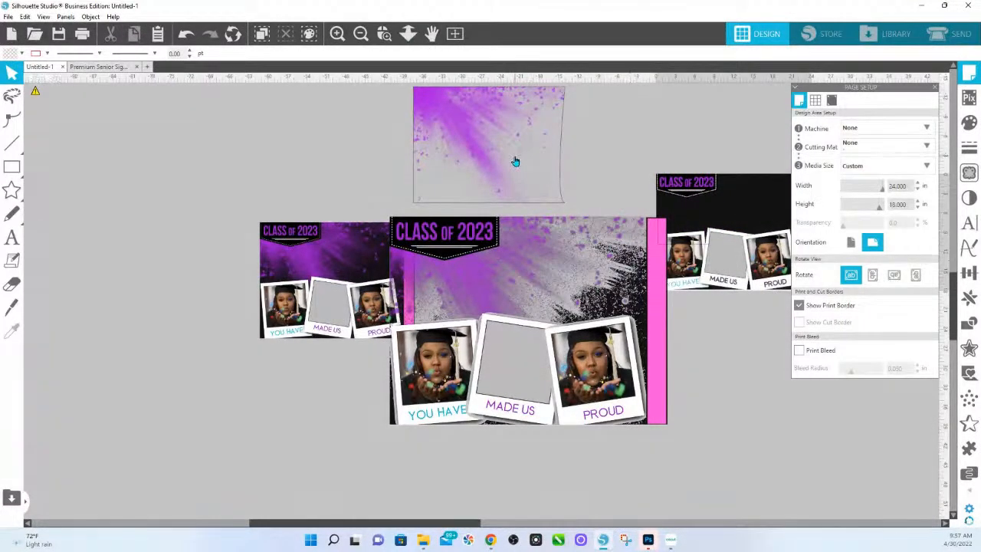
key("ctrl+z")
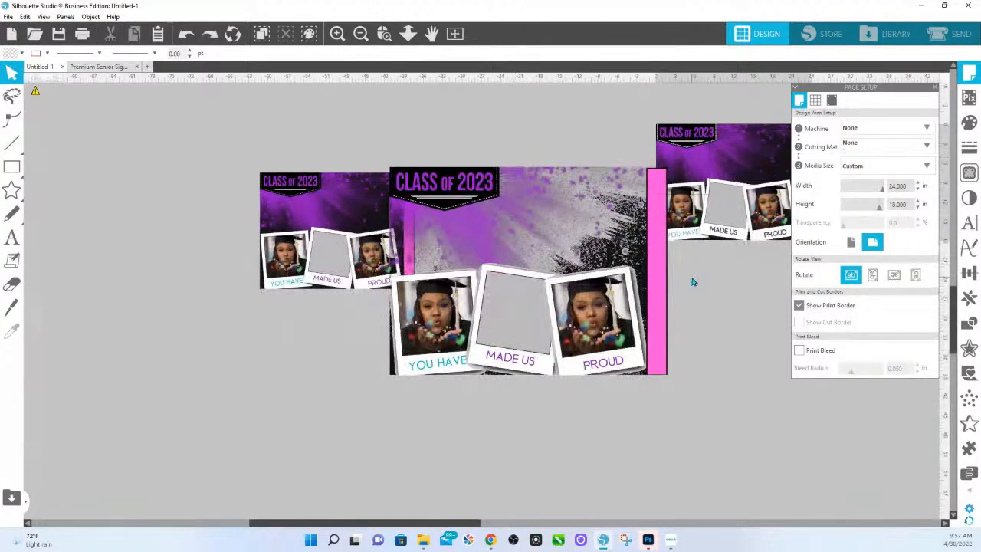
Move the enlarged PNG clear of the JPEG copy, and compare the polaroid frames of both copies up close.
left_click_drag(552, 267, 606, 299)
left_click(725, 262)
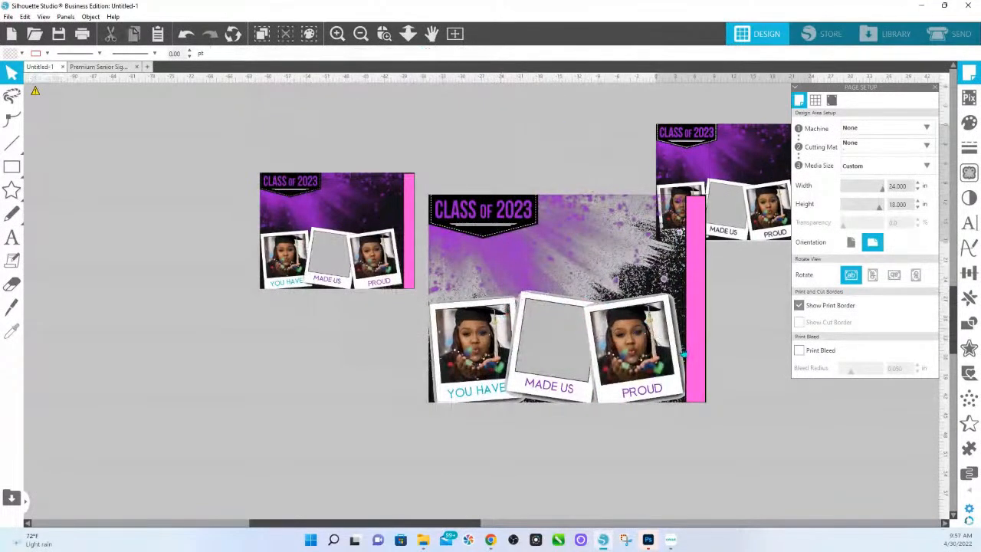
left_click(384, 33)
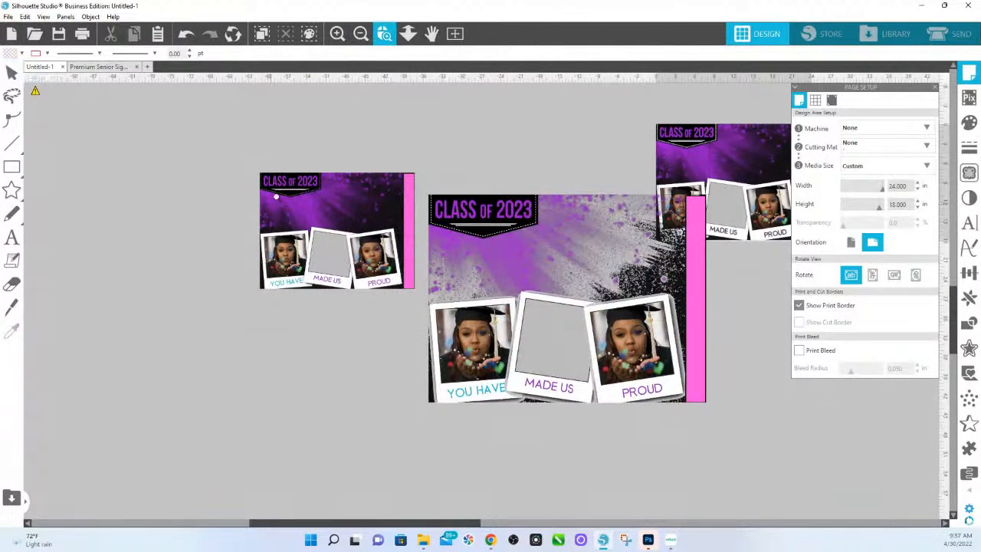
left_click(448, 272)
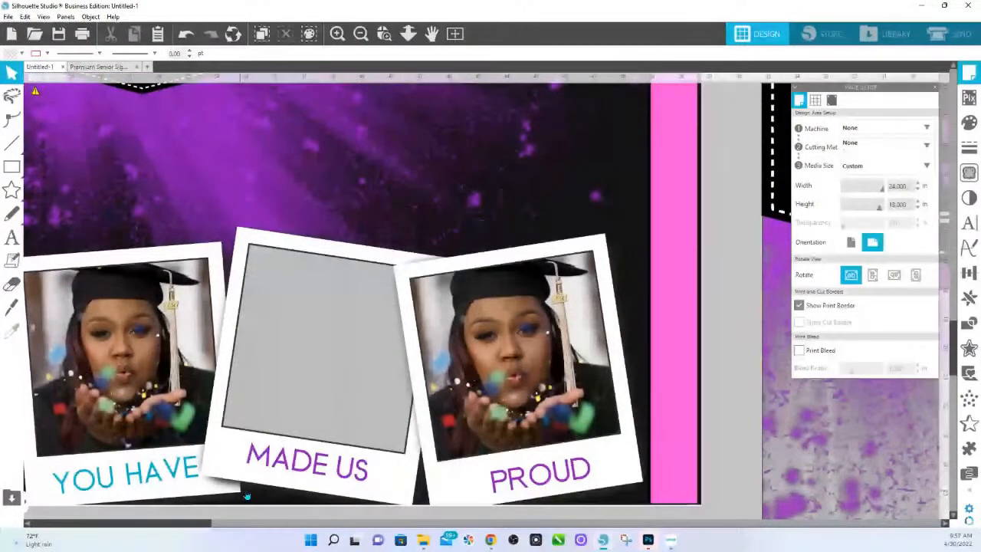
left_click_drag(755, 433, 407, 251)
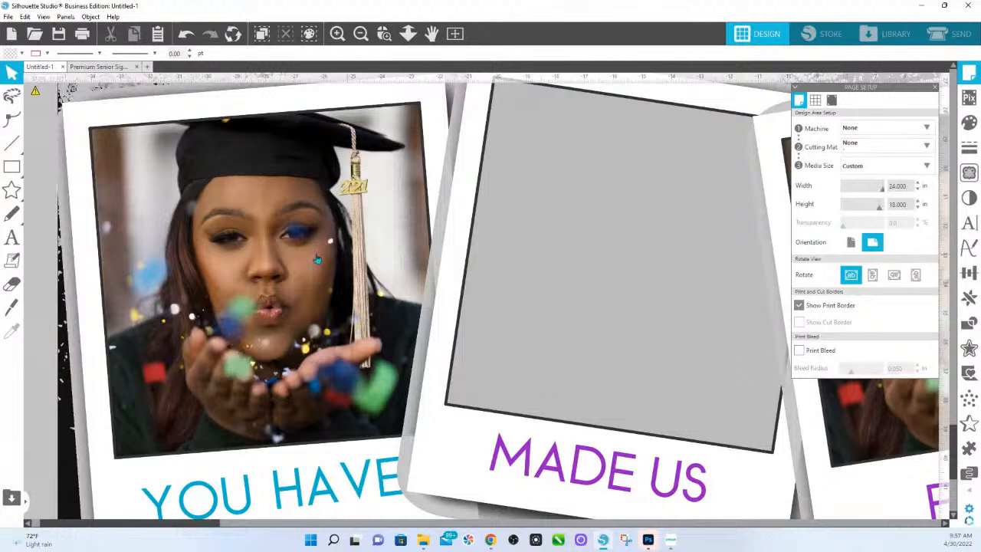
left_click(411, 34)
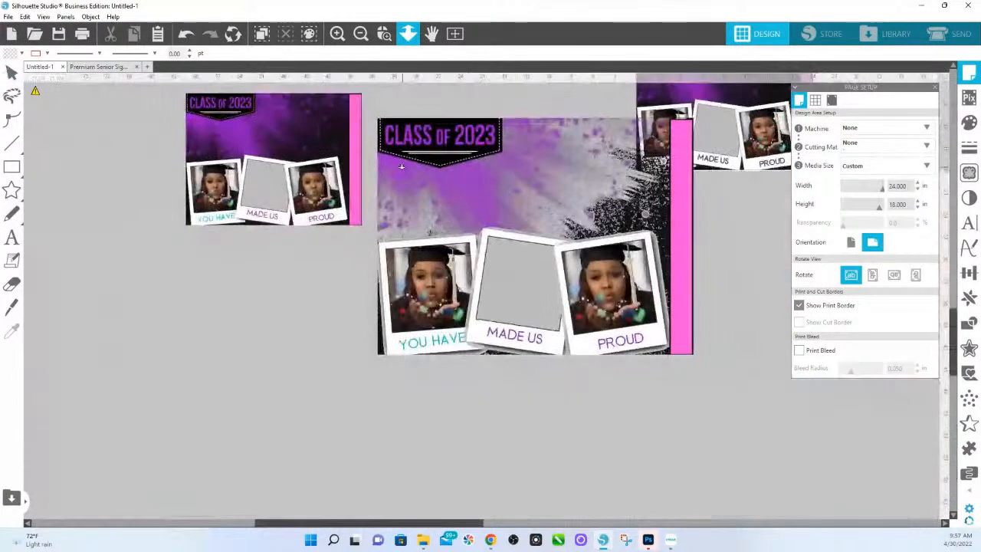
Move the enlarged PNG below the JPEG copy and fill its transparent background with white.
left_click_drag(464, 209, 432, 287)
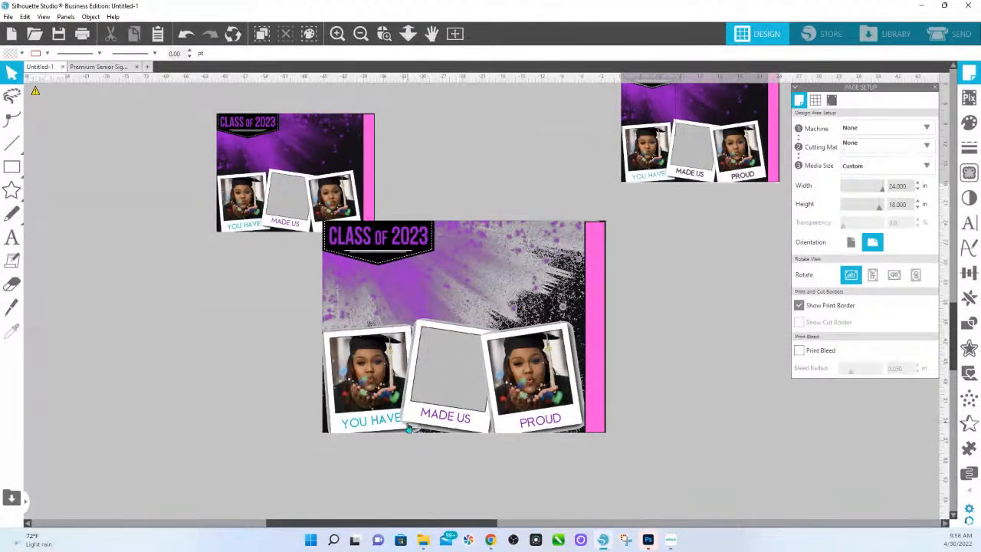
left_click(442, 293)
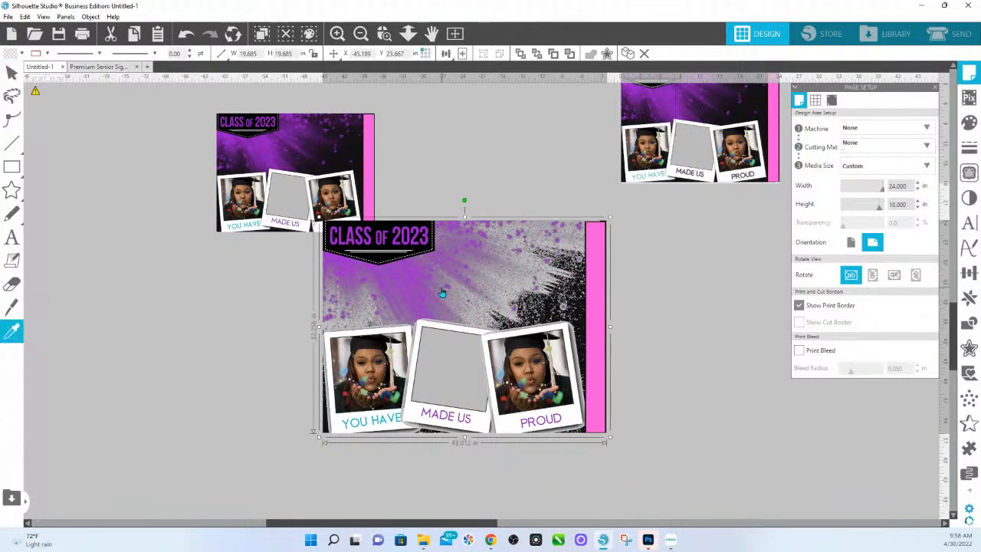
left_click(22, 53)
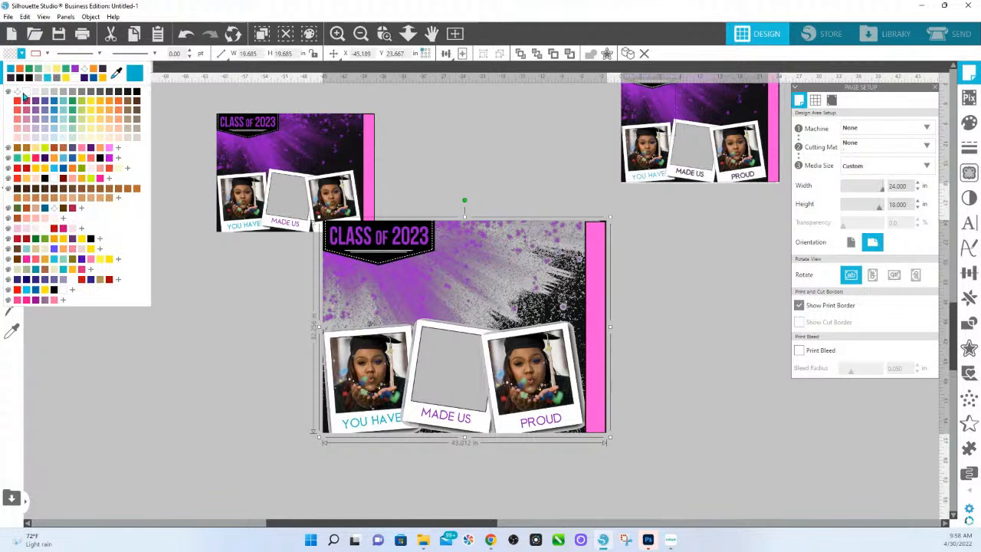
left_click(22, 93)
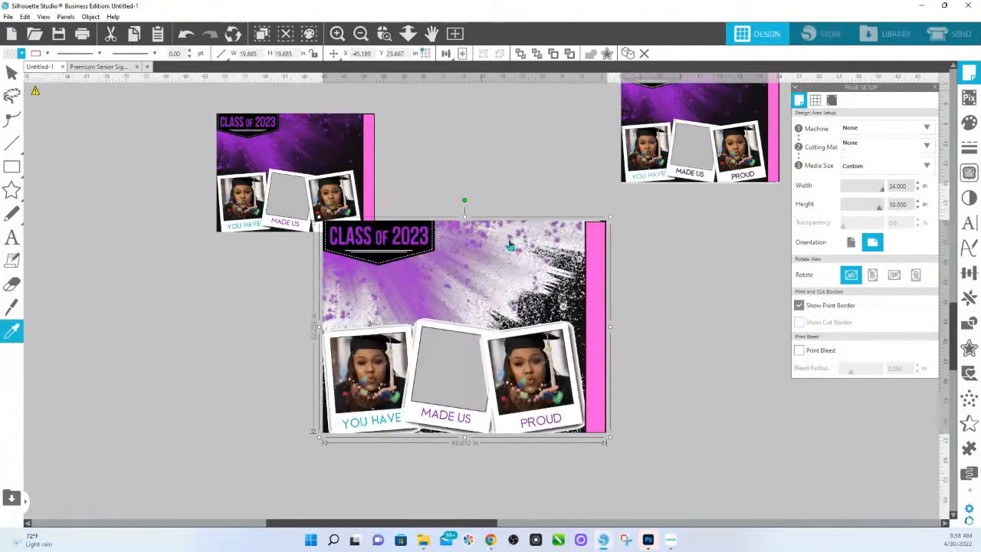
left_click(384, 181)
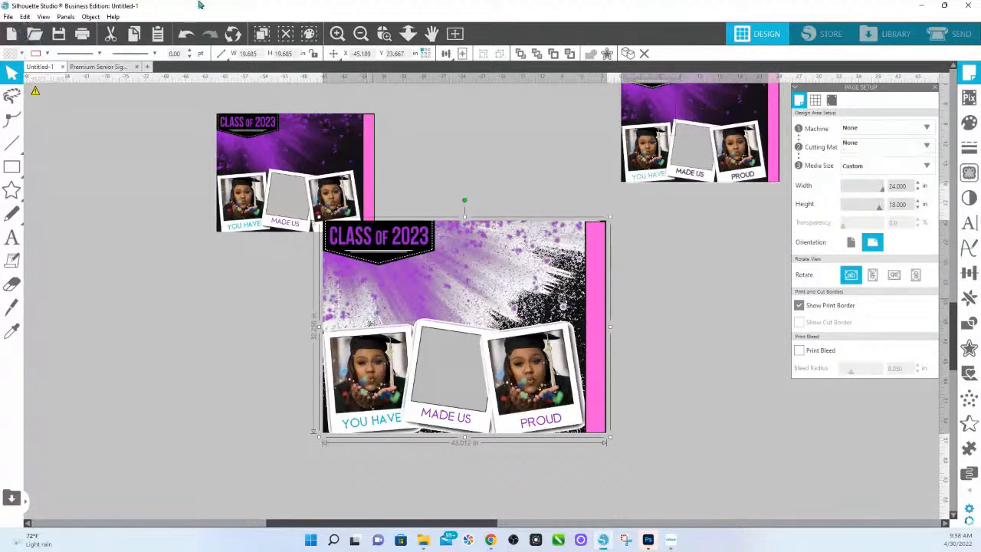
scroll(706, 182, "down", 1)
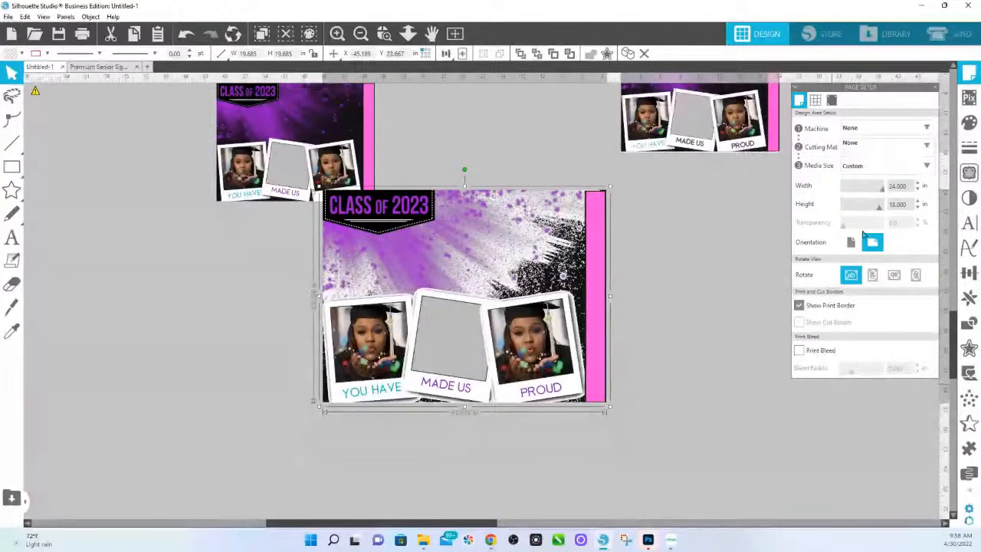
scroll(291, 213, "up", 2)
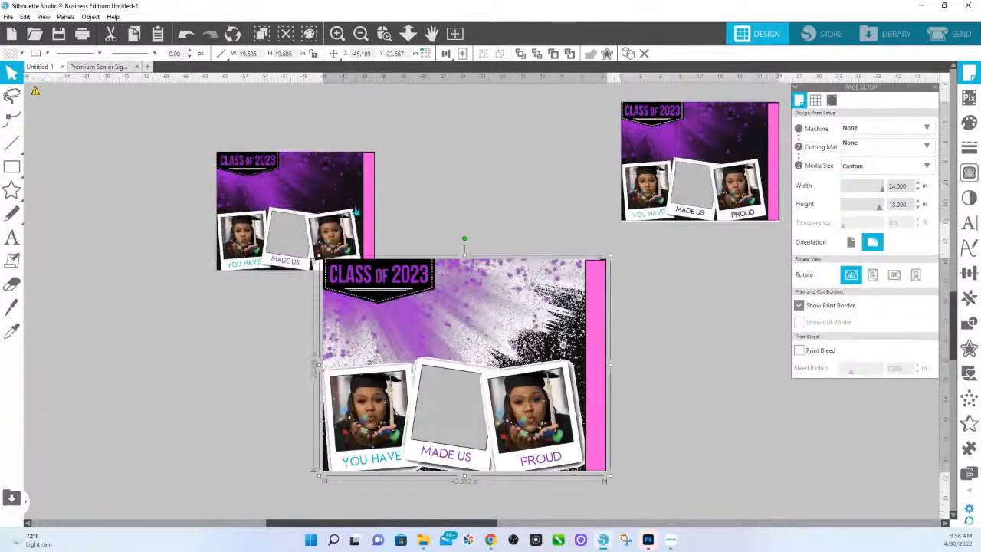
Separate the JPEG copy from the enlarged PNG, and delete both merged copies from the design area.
left_click_drag(355, 210, 443, 165)
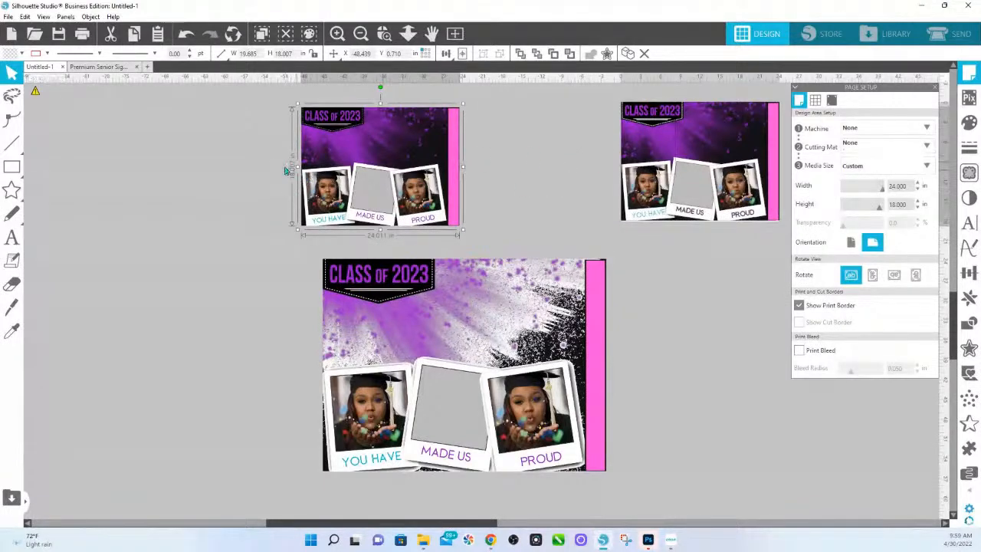
left_click_drag(272, 167, 526, 408)
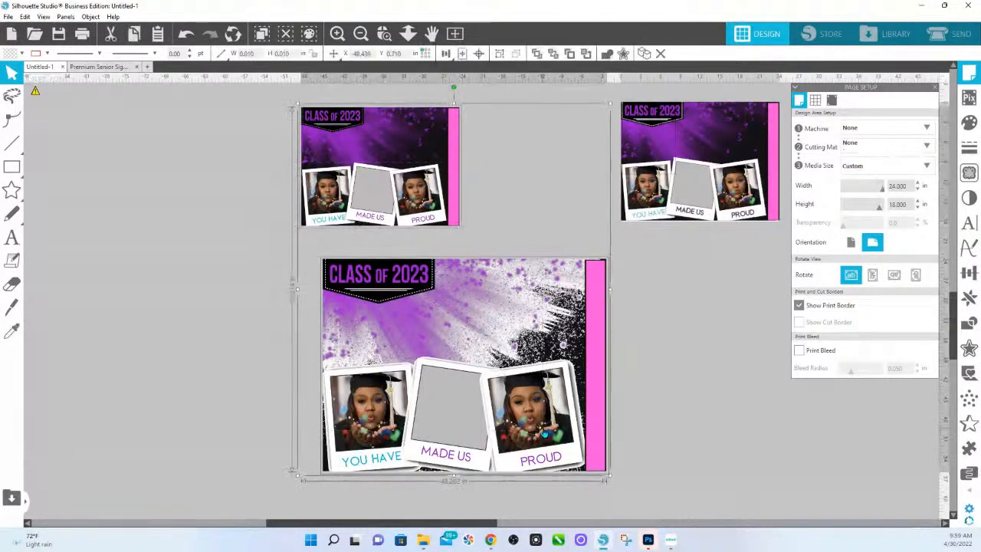
key("Delete")
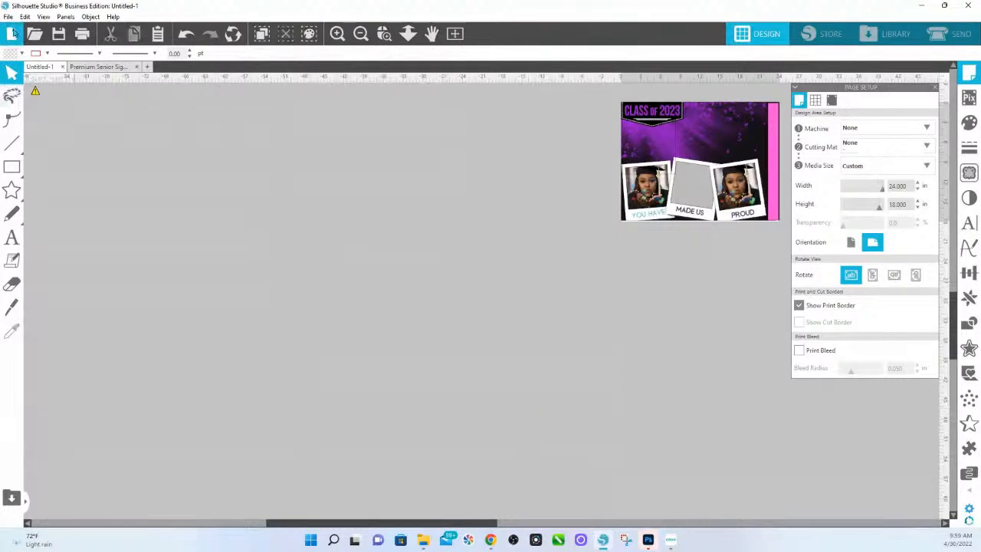
Examine the file types offered for saving the design to the hard drive, and leave without saving.
left_click(8, 17)
mouse_move(45, 117)
left_click(192, 113)
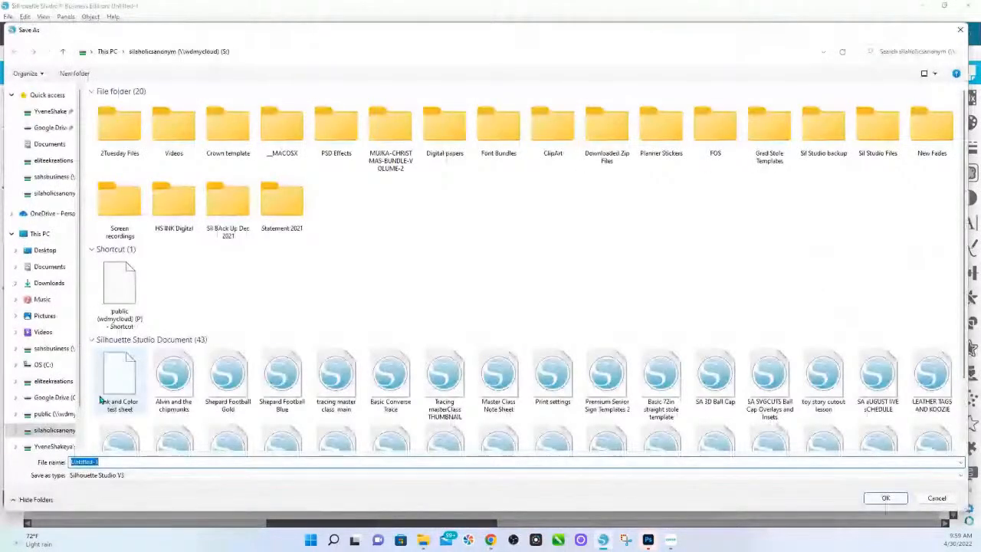
left_click(107, 476)
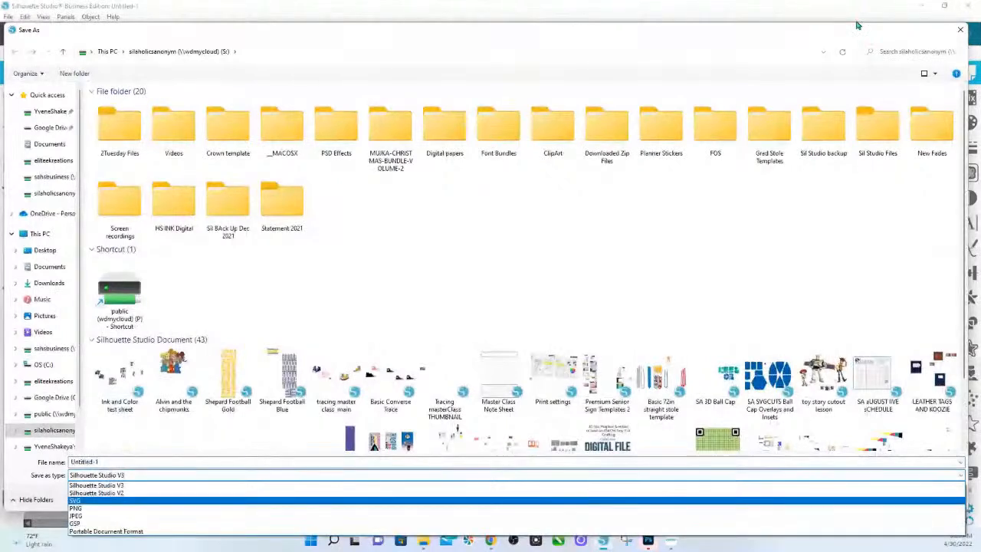
key("Escape")
left_click(961, 29)
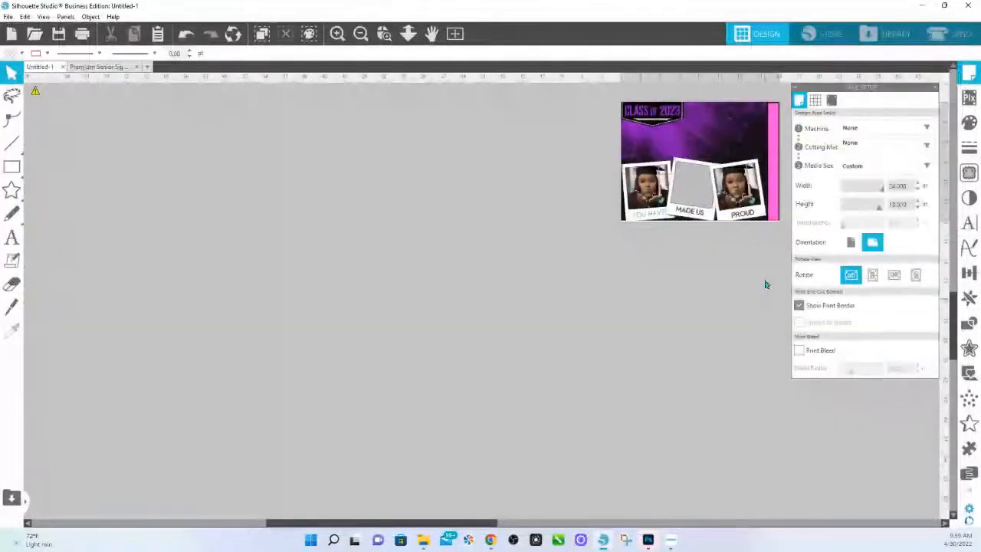
Select all pieces of the Class of 2023 sign and move them together off the page onto the empty grey area.
left_click_drag(764, 153, 598, 244)
key("ctrl+z")
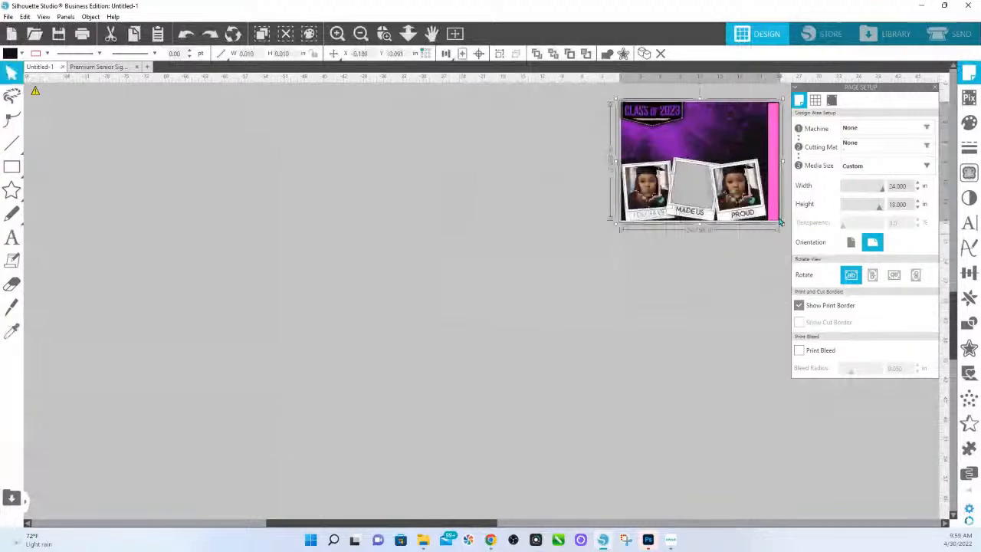
left_click_drag(782, 98, 781, 98)
left_click_drag(783, 143, 335, 194)
left_click(345, 192)
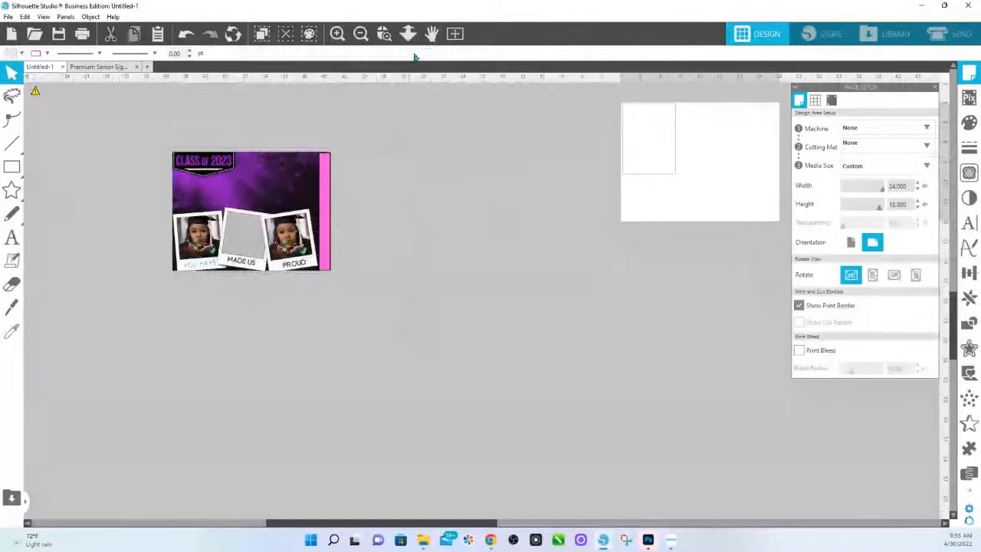
Examine the relocated sign's banner, splatter background and polaroid frames up close, with the whole sign filling the view.
left_click(384, 33)
left_click_drag(169, 151, 345, 276)
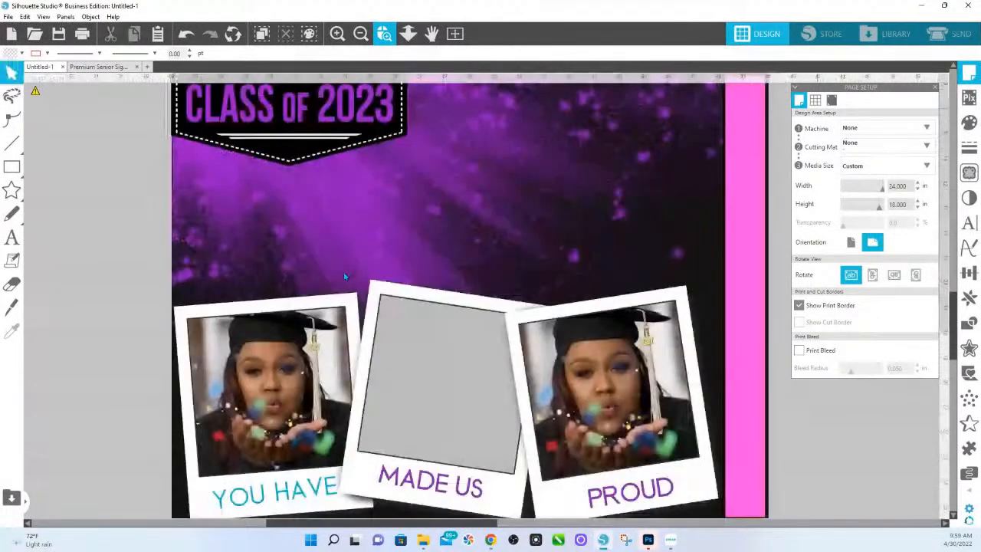
left_click(408, 33)
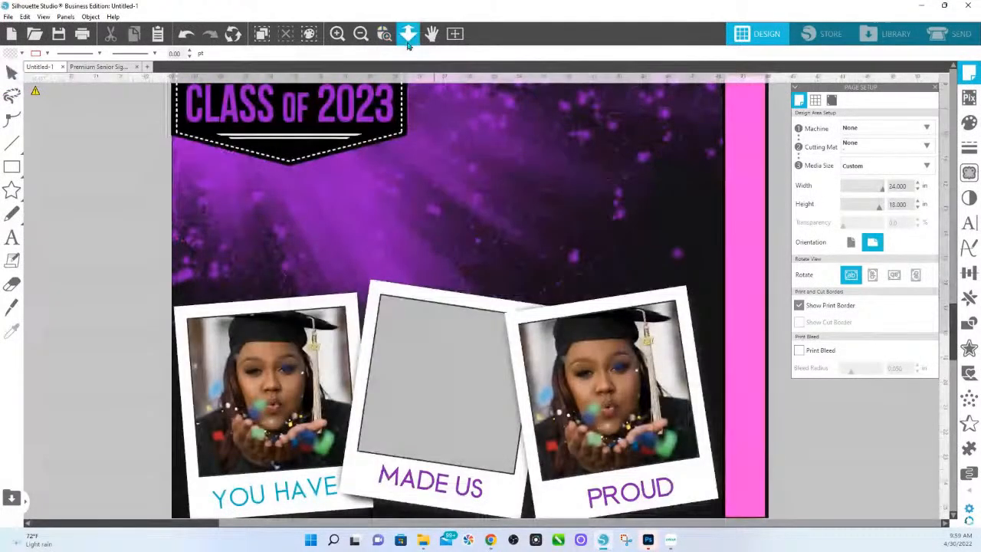
left_click(414, 190)
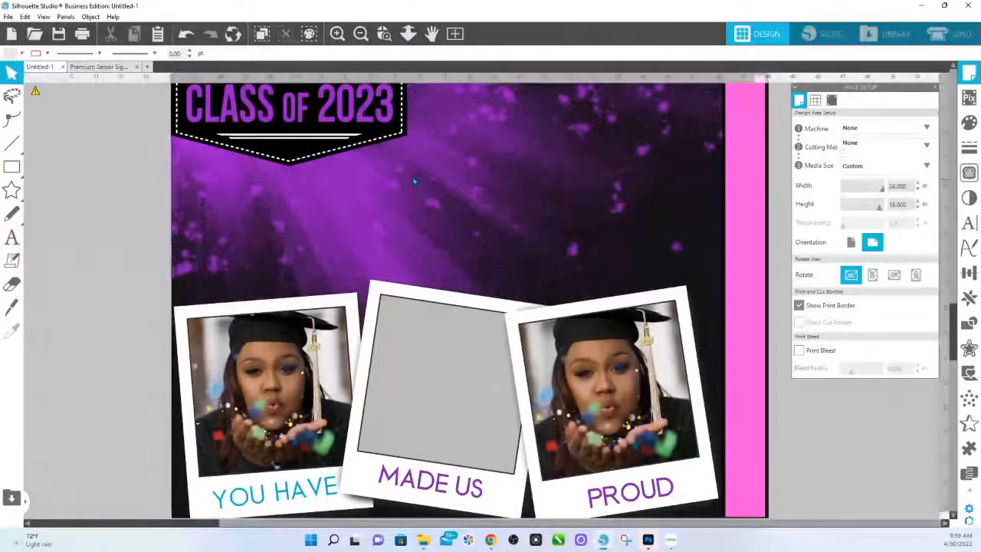
left_click(408, 33)
left_click_drag(427, 166, 423, 173)
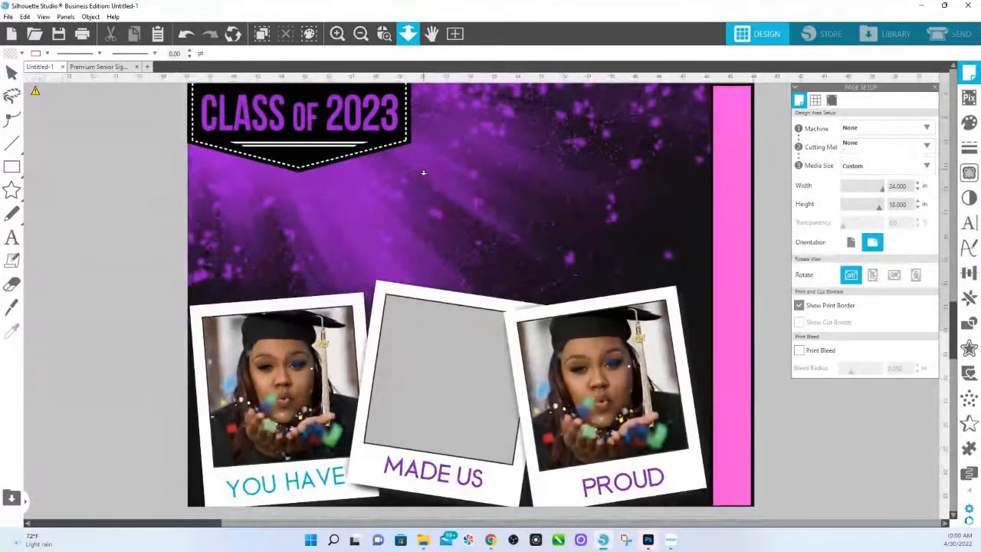
left_click(422, 172)
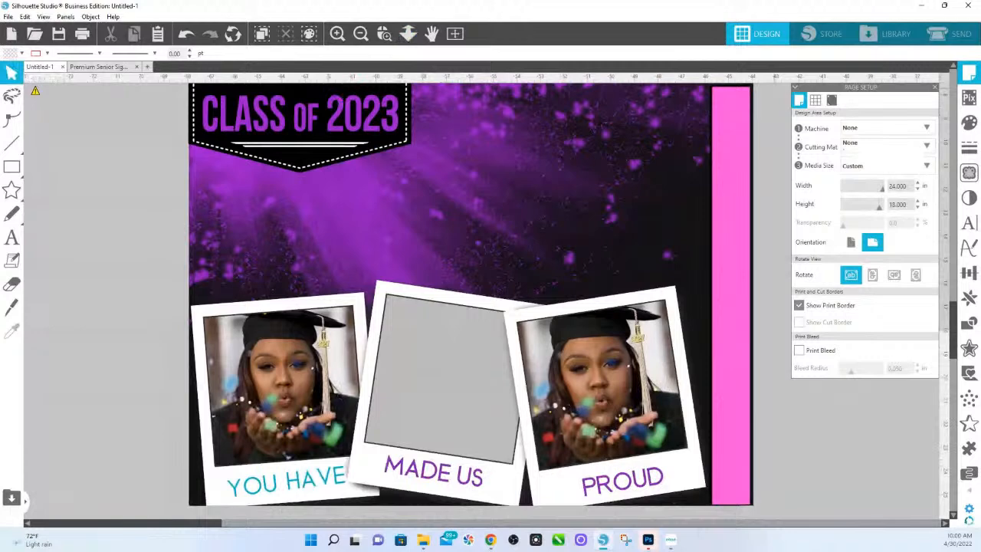
Hide the rulers around the design area through the page's grid settings.
left_click(970, 74)
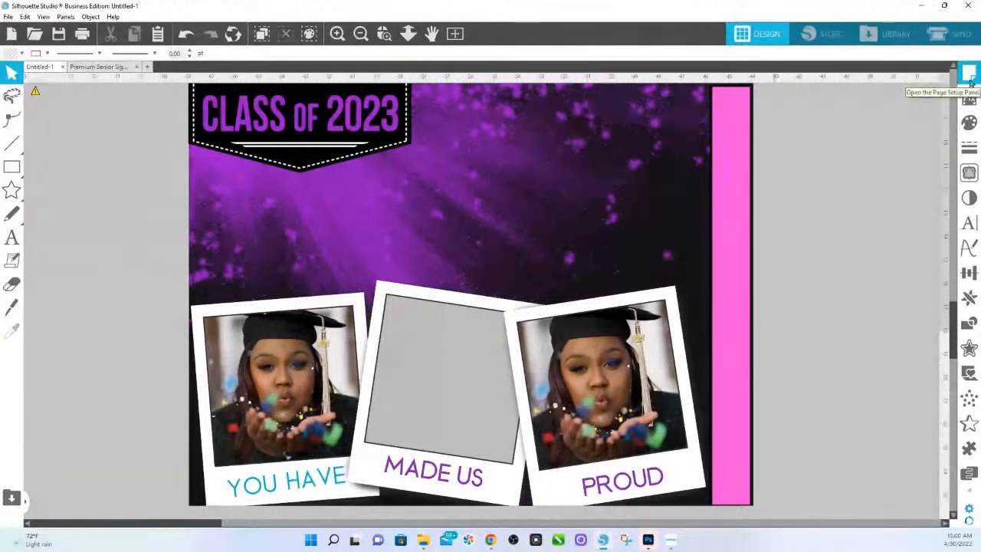
left_click(970, 73)
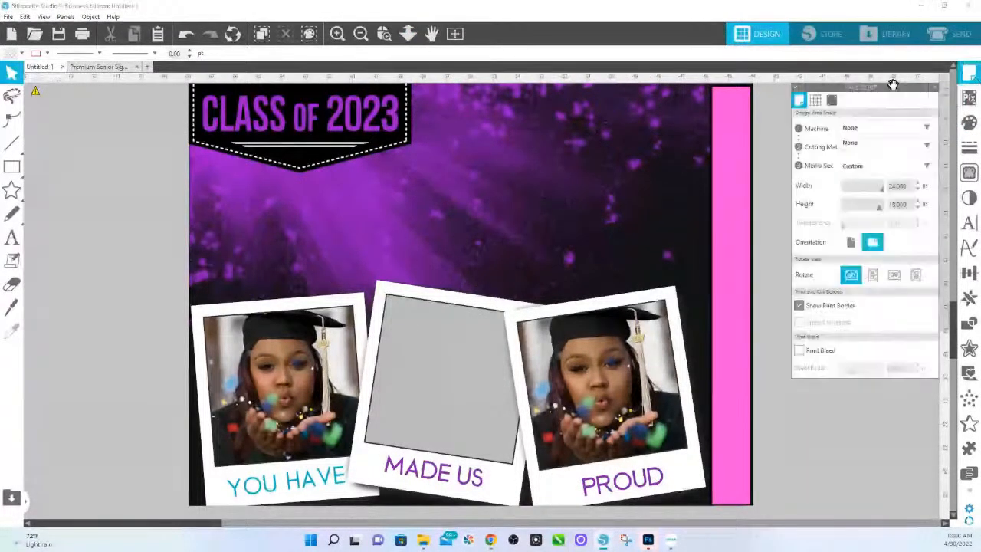
left_click(815, 100)
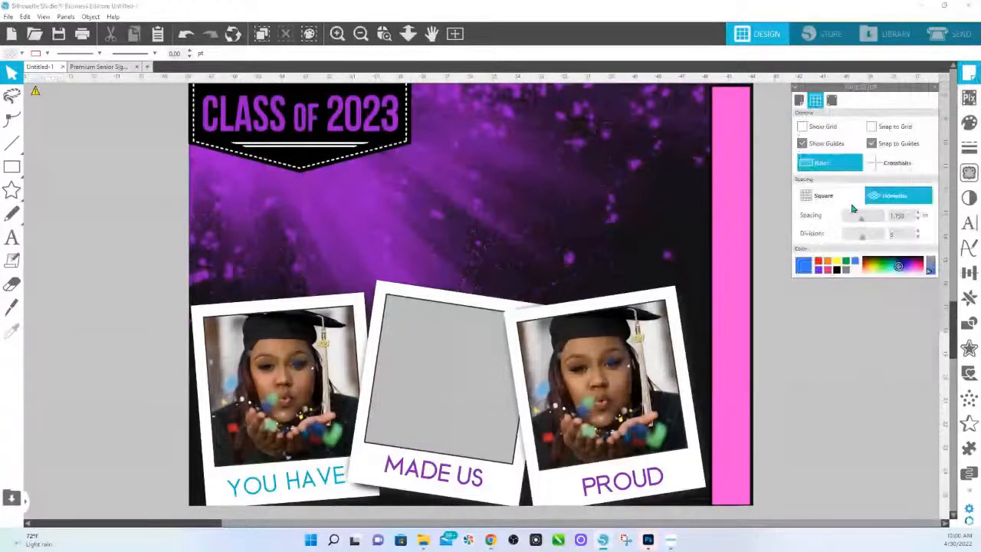
left_click(819, 170)
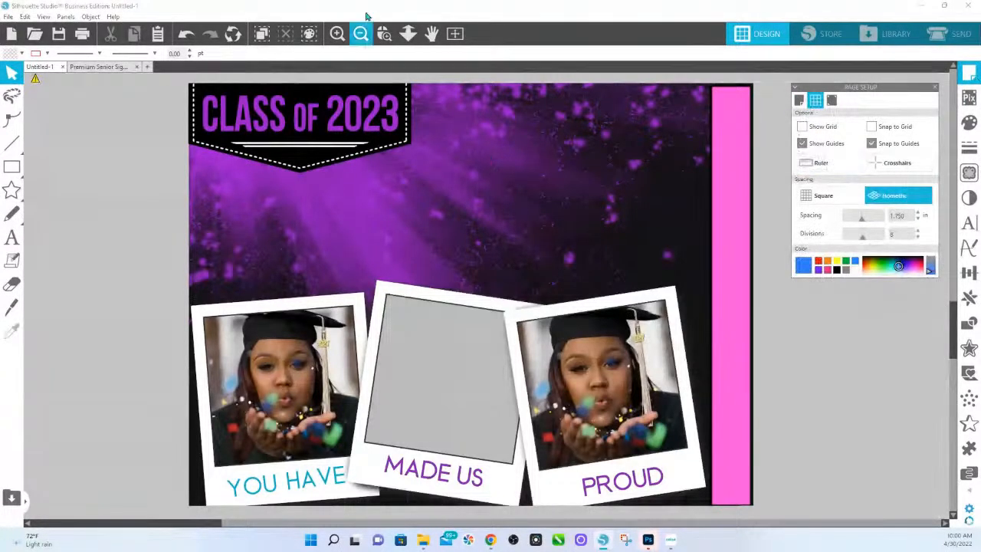
Undo the accidental shift of the sign's background piece and deselect it, keeping the sign in close view.
left_click(408, 33)
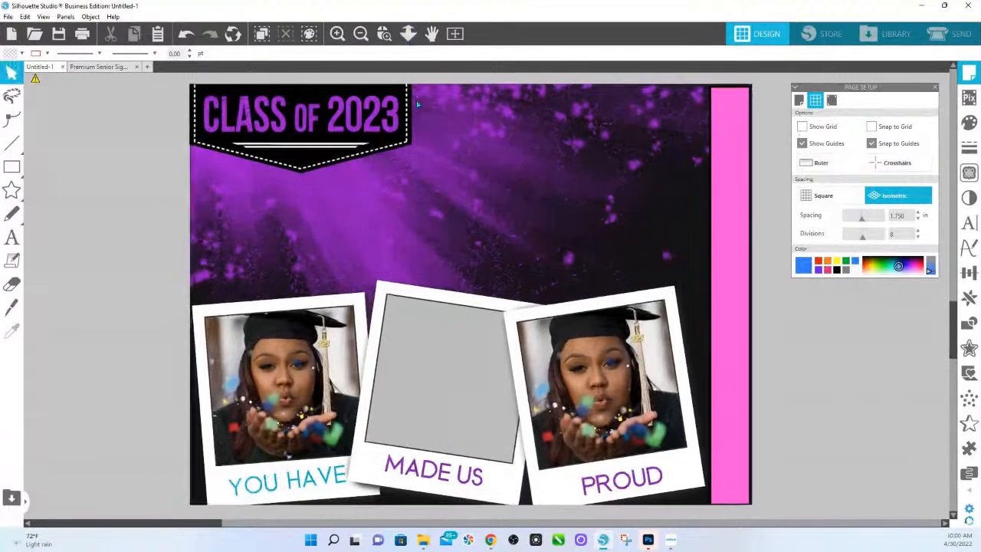
left_click(416, 100)
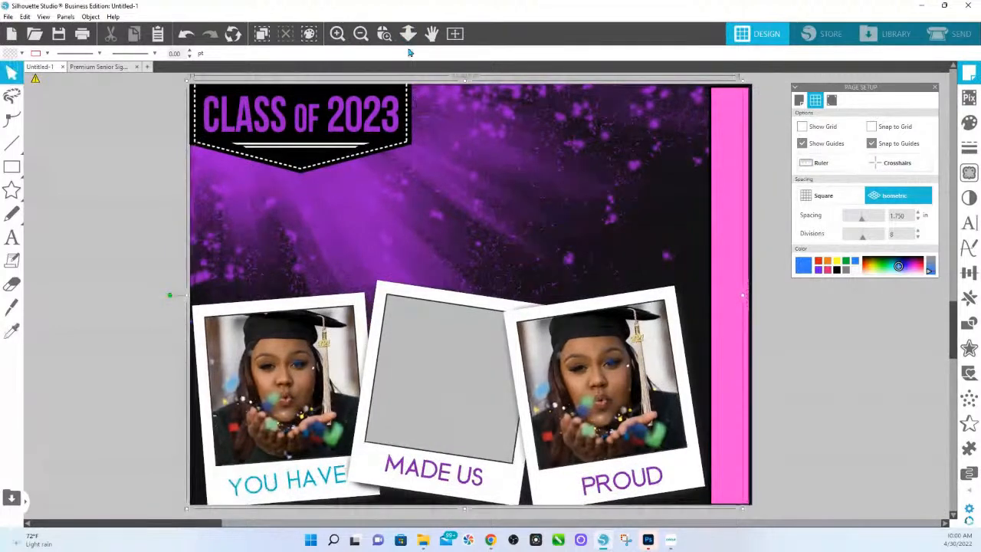
left_click(419, 118)
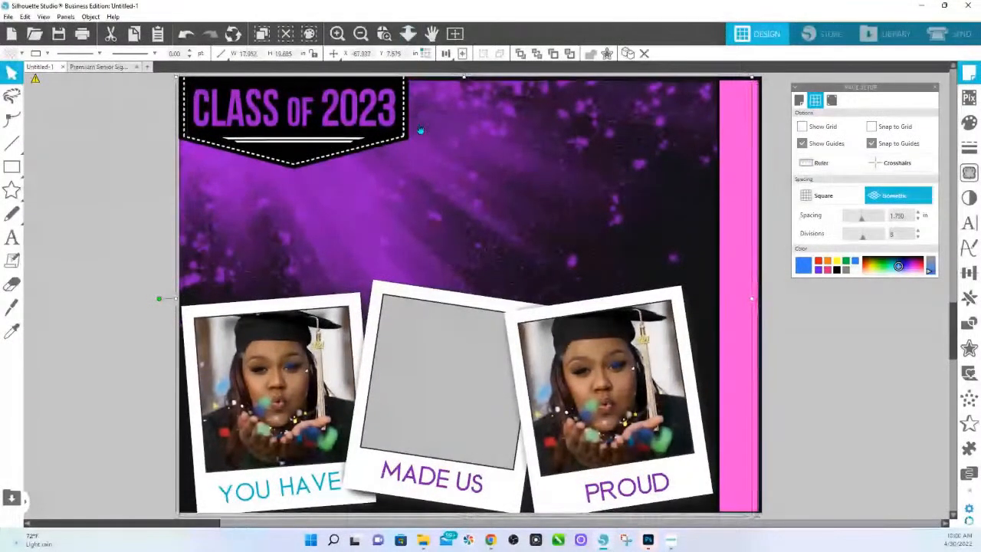
key("ctrl+z")
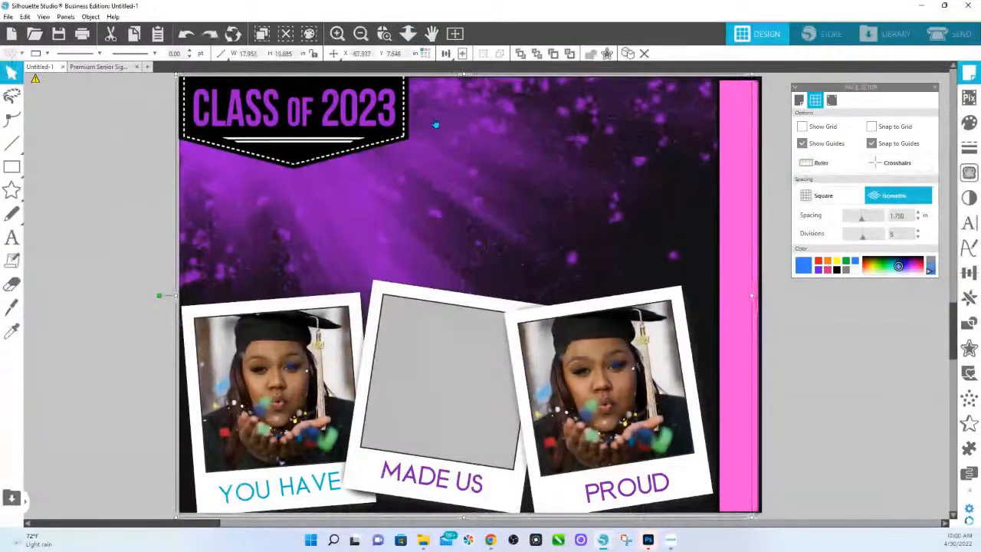
left_click(410, 38)
left_click_drag(799, 305, 803, 305)
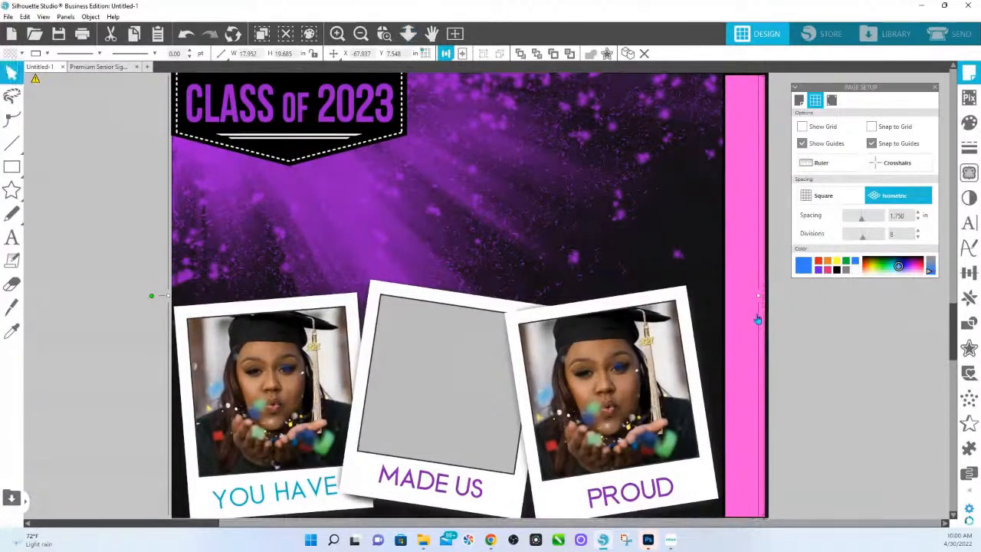
left_click(808, 328)
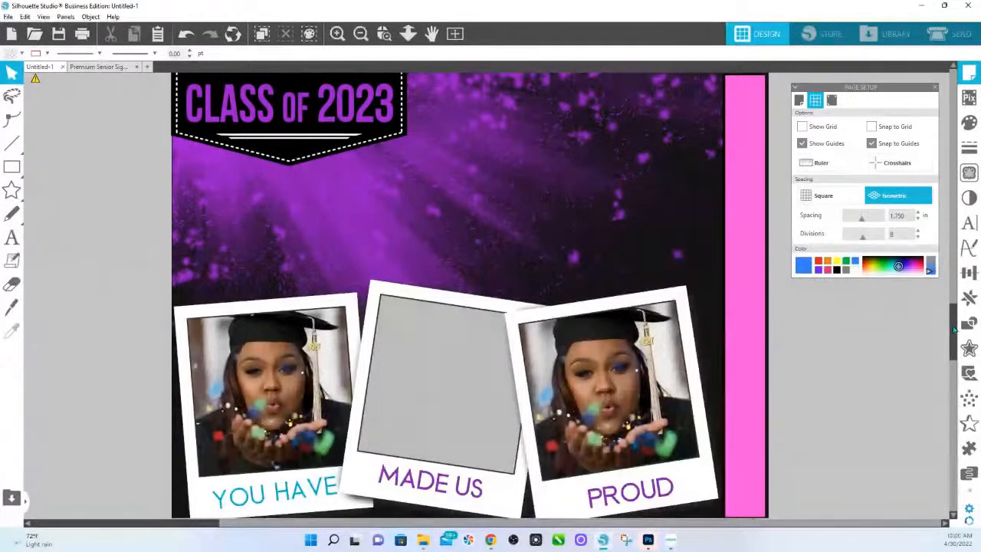
Group all pieces of the Class of 2023 sign into one object and deselect it.
left_click_drag(955, 332, 955, 331)
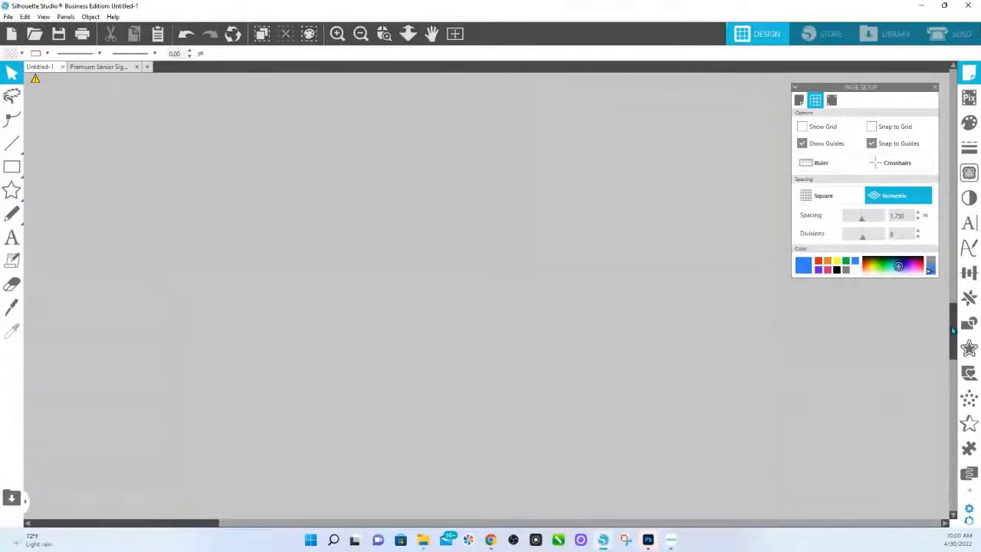
key("ctrl+z")
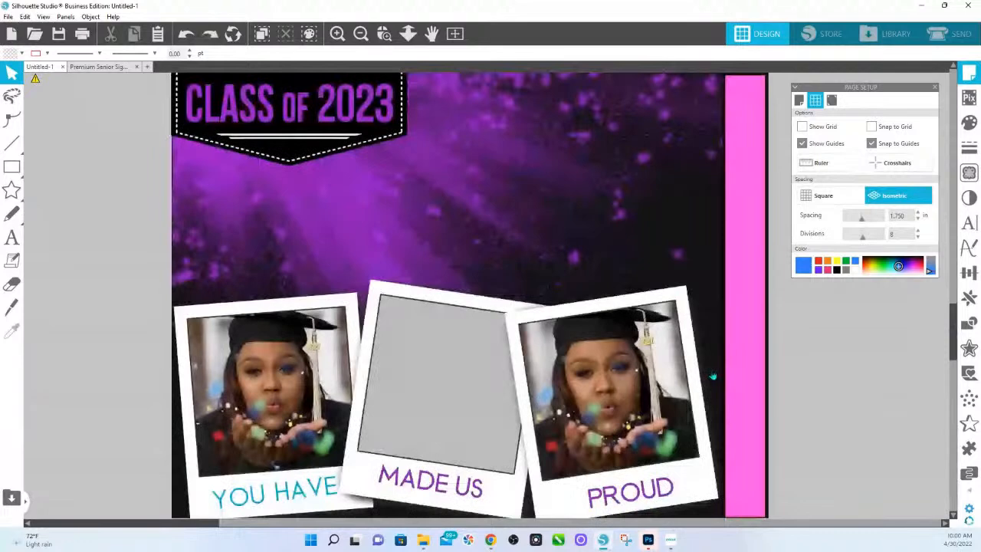
scroll(152, 96, "up", 1)
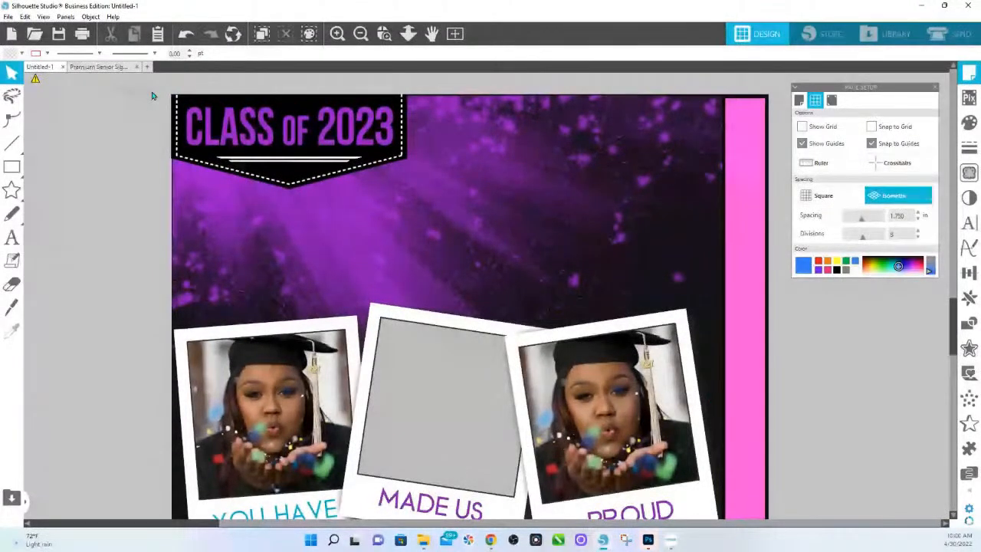
scroll(152, 97, "down", 3)
right_click(664, 263)
left_click(689, 240)
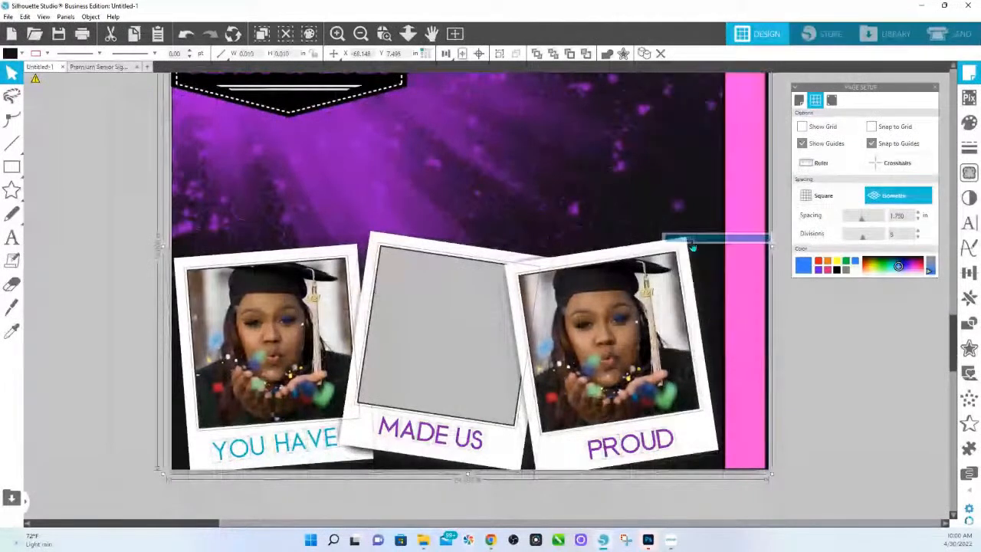
scroll(587, 250, "up", 2)
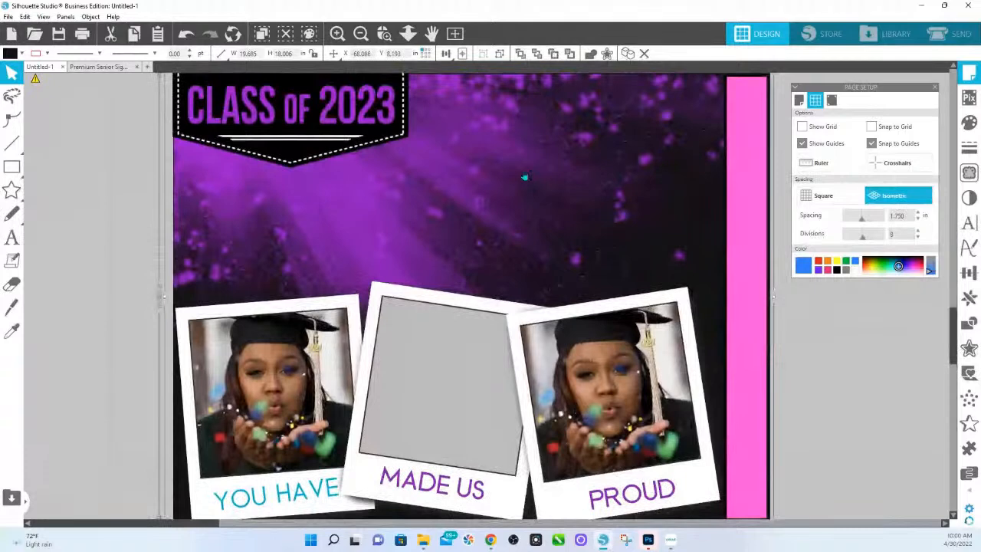
left_click(120, 164)
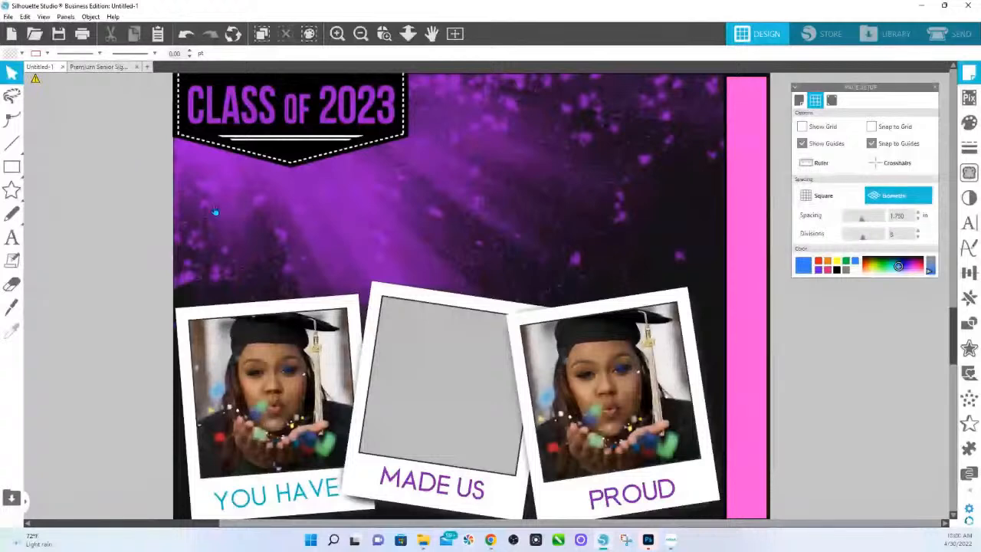
Open the Snipping Tool and capture a rectangular snip of the whole sign, including its pink strip.
left_click(629, 543)
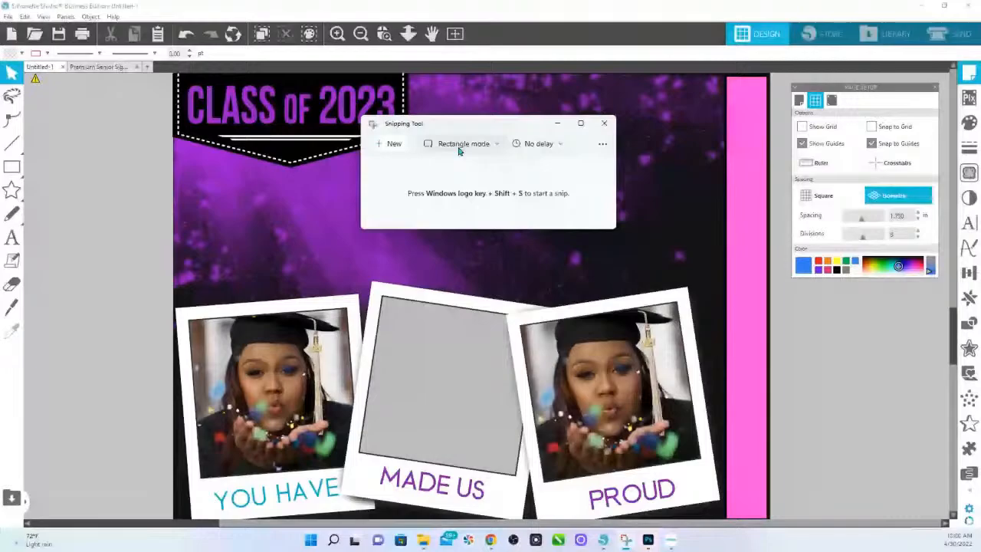
left_click(390, 145)
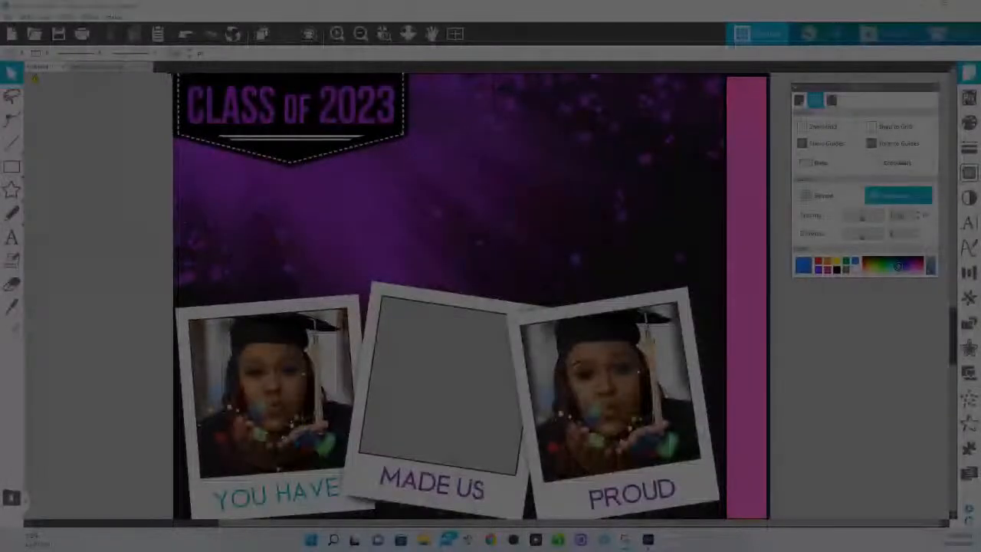
left_click_drag(172, 72, 772, 526)
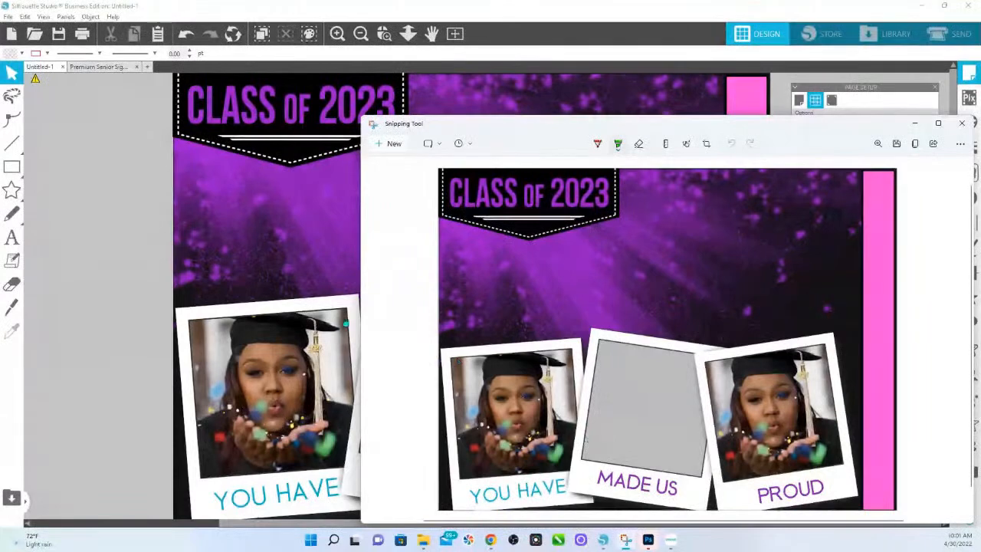
Return to Silhouette Studio, paste the captured snip into the design and move it against the original sign.
left_click(69, 180)
right_click(69, 177)
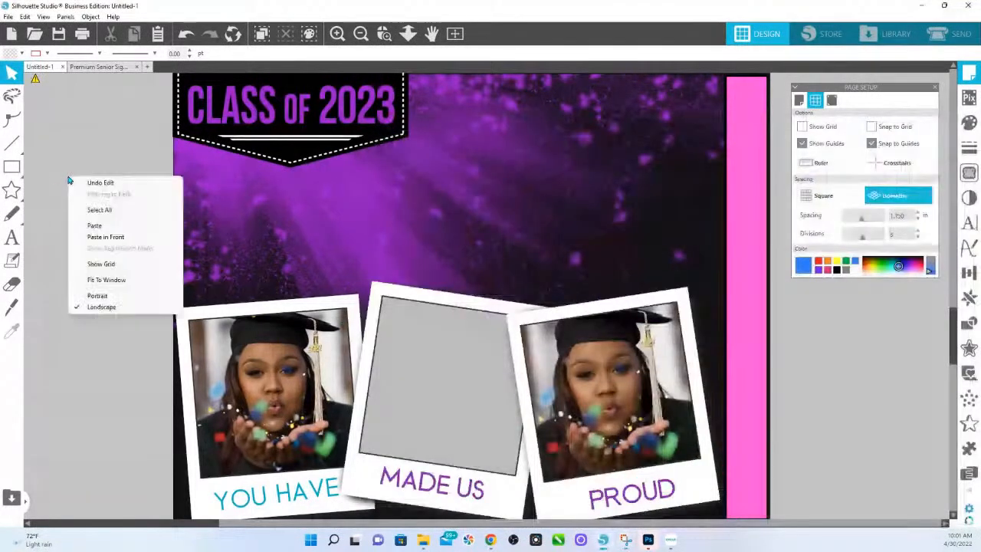
left_click(115, 228)
left_click_drag(583, 217, 783, 72)
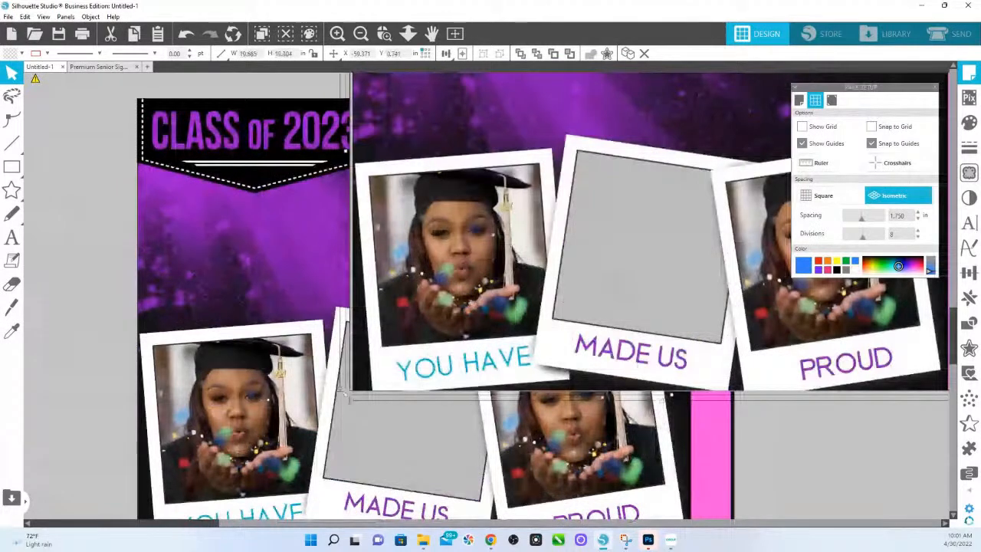
left_click_drag(582, 191, 330, 335)
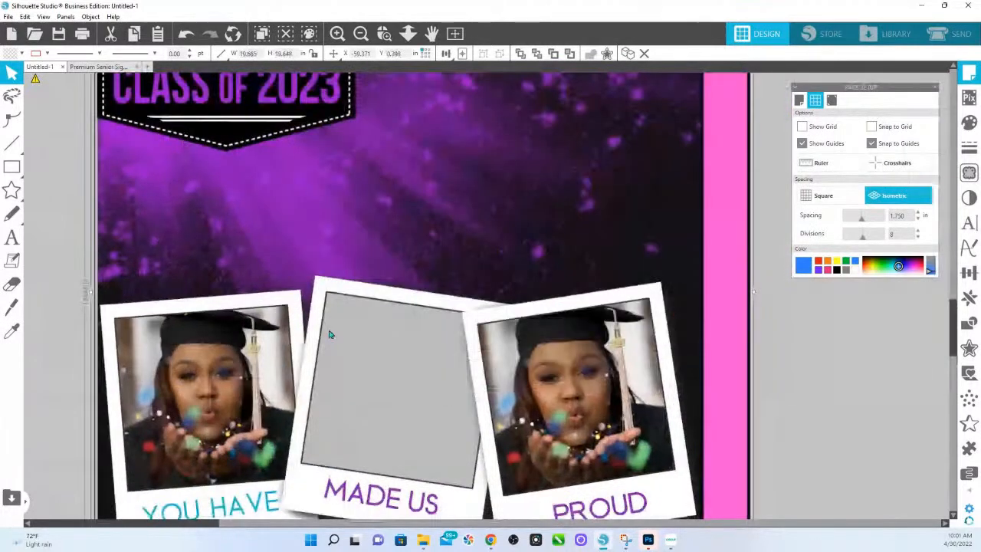
Compare the graduate photo in the original sign and the pasted snip up close, ending with both versions fully in view.
scroll(370, 247, "up", 3)
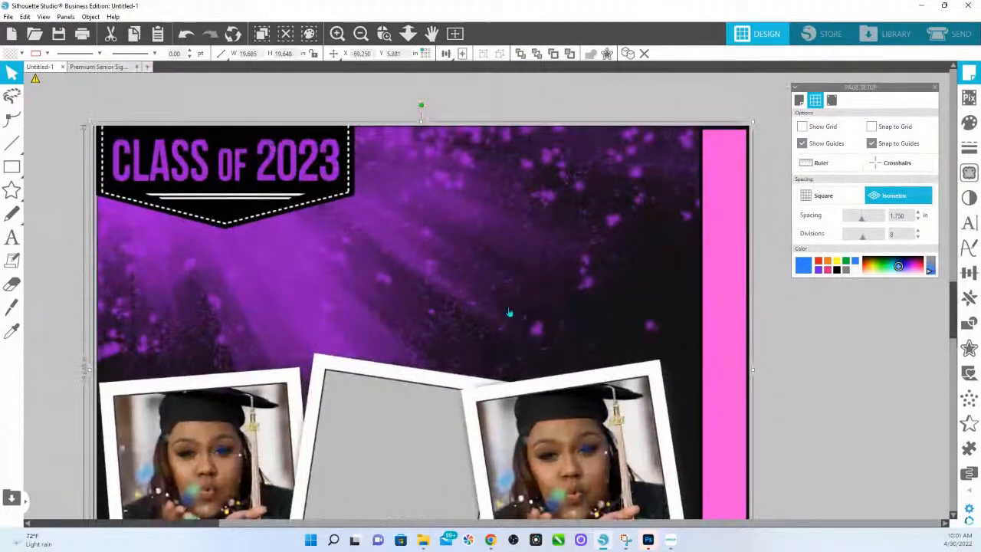
left_click(384, 33)
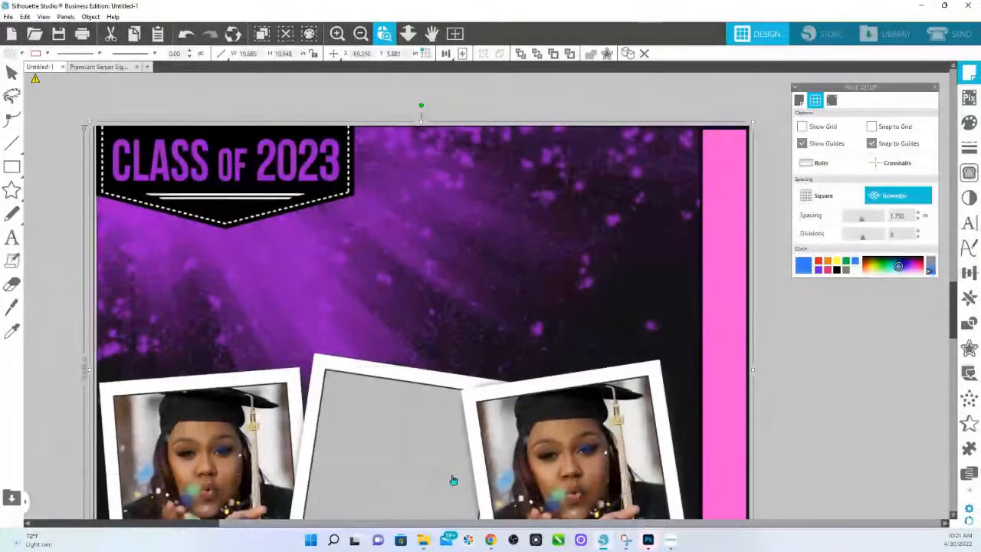
left_click_drag(442, 474, 92, 343)
scroll(409, 296, "up", 2)
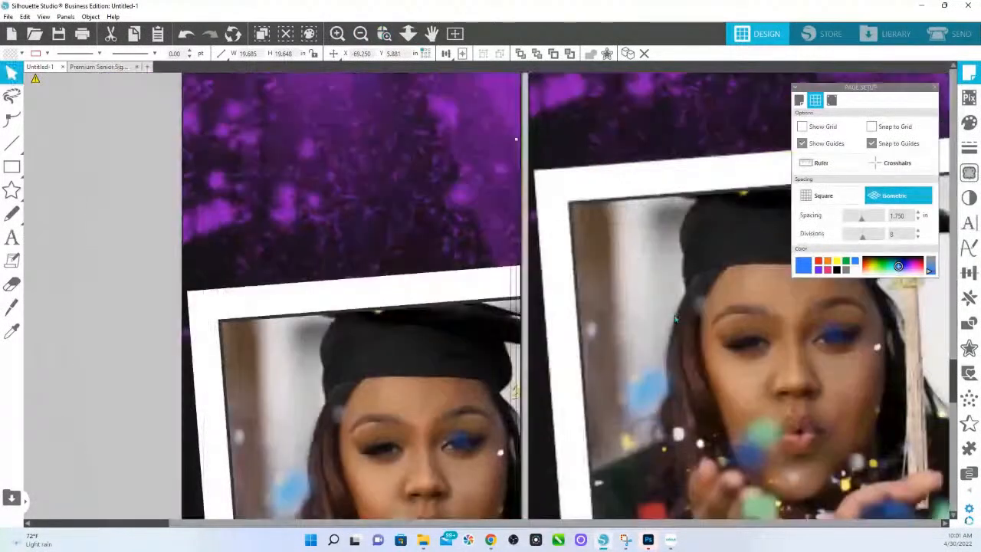
scroll(622, 308, "up", 1)
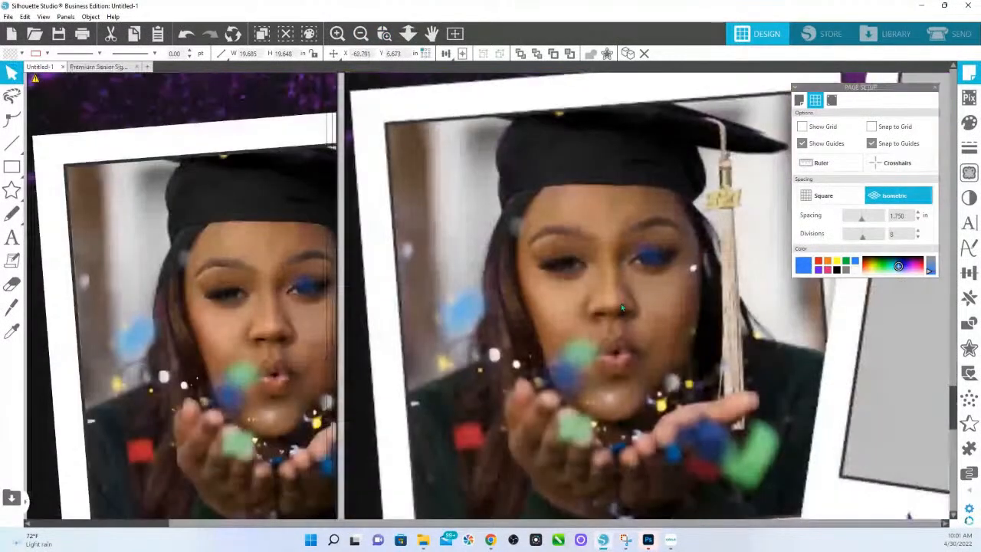
scroll(605, 332, "down", 1)
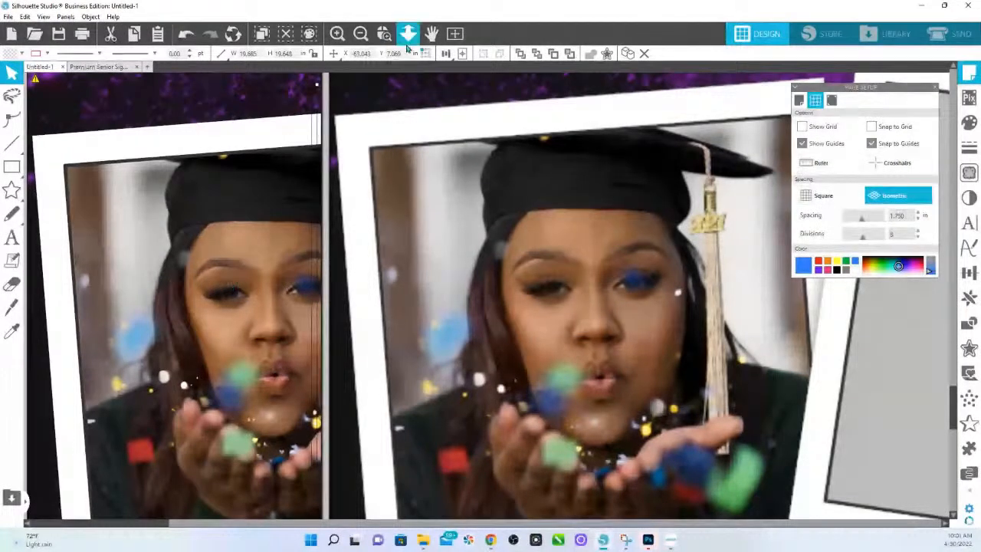
left_click(332, 262)
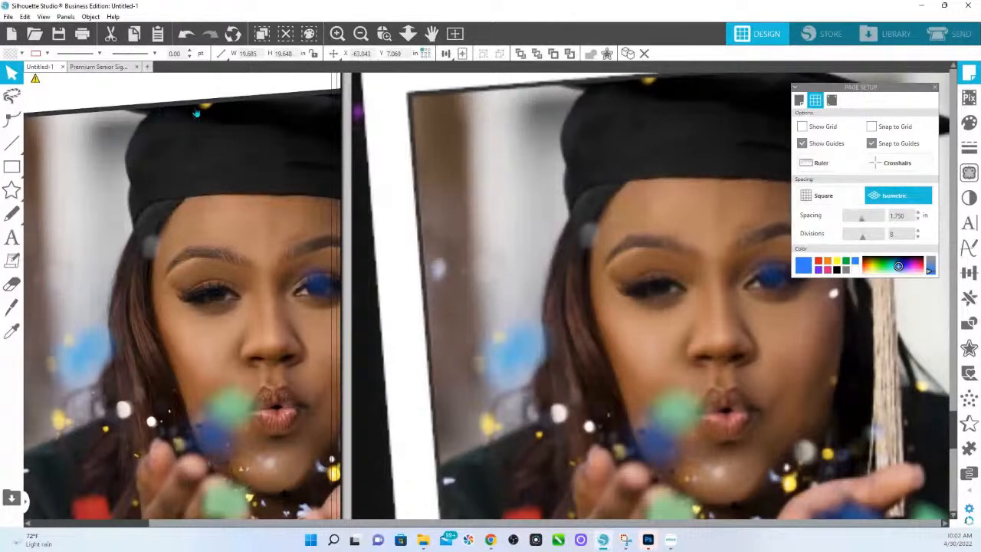
left_click(407, 33)
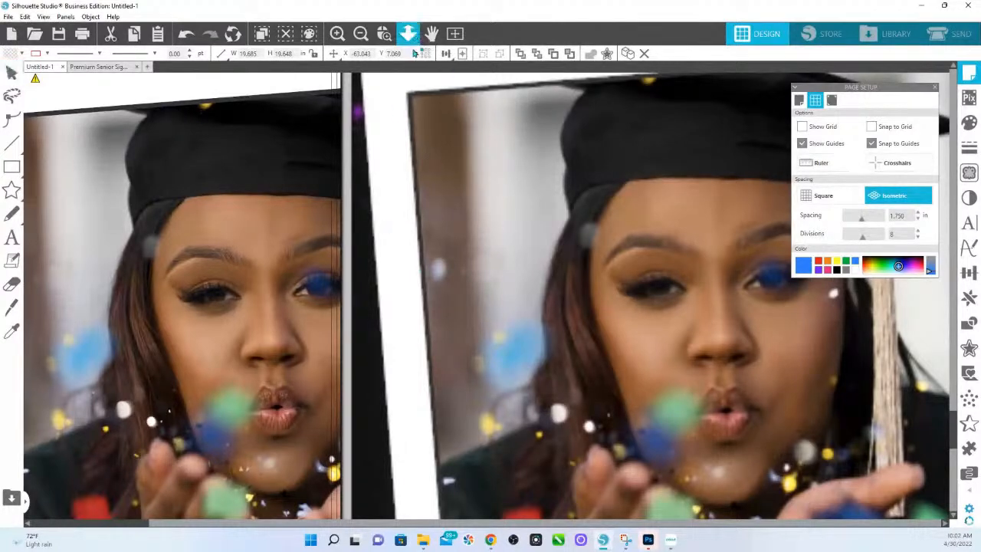
left_click_drag(451, 396, 403, 242)
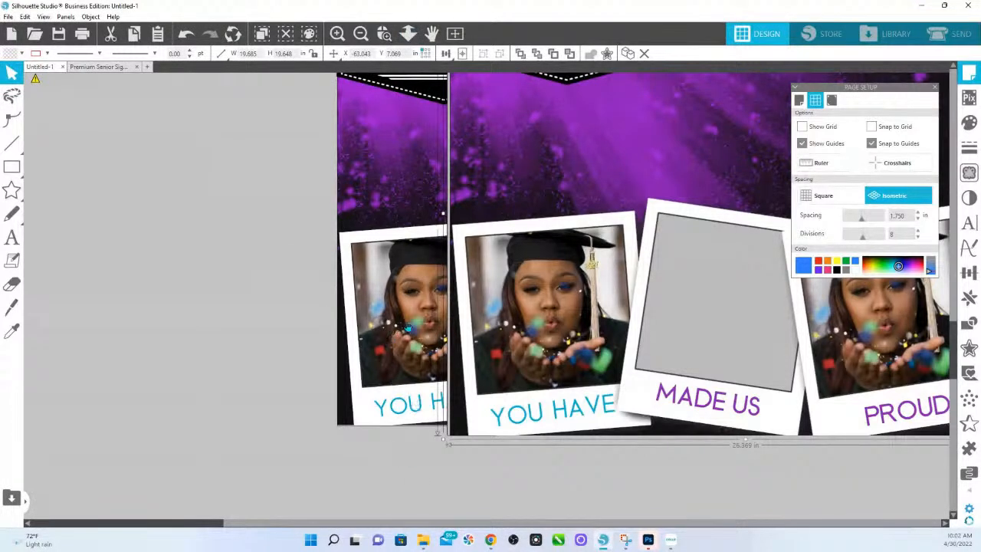
left_click(408, 33)
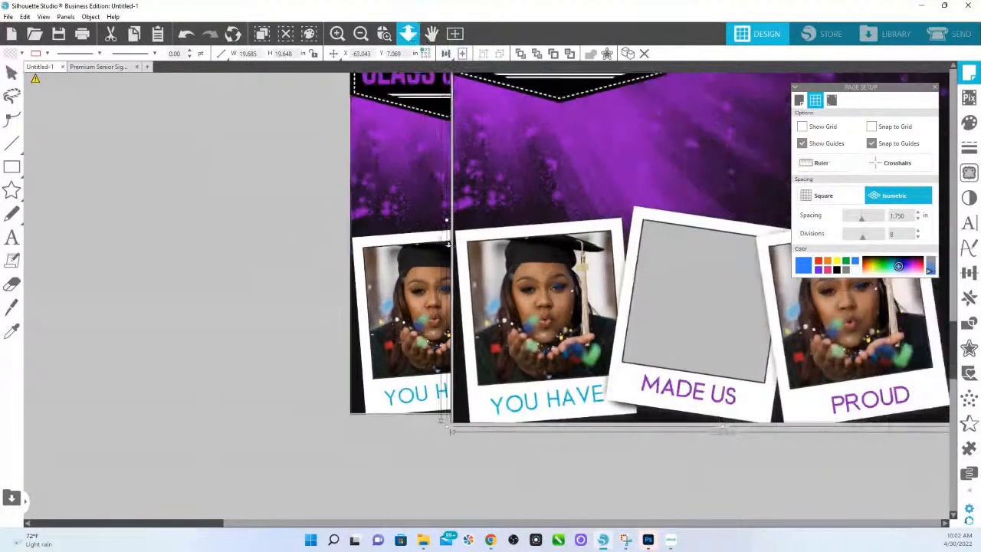
left_click_drag(449, 244, 688, 296)
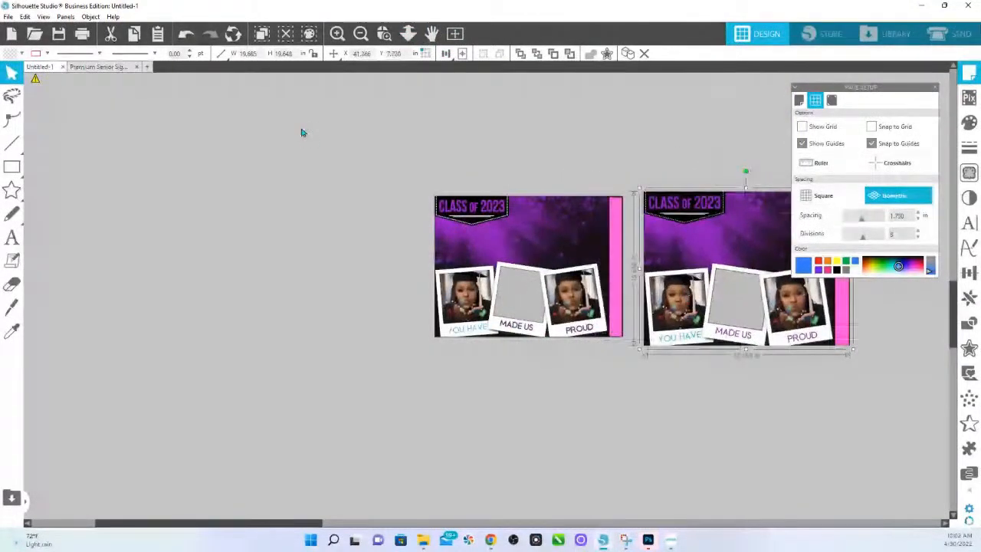
Merge the file "yard sign jpeg test save" into the open design.
left_click(8, 16)
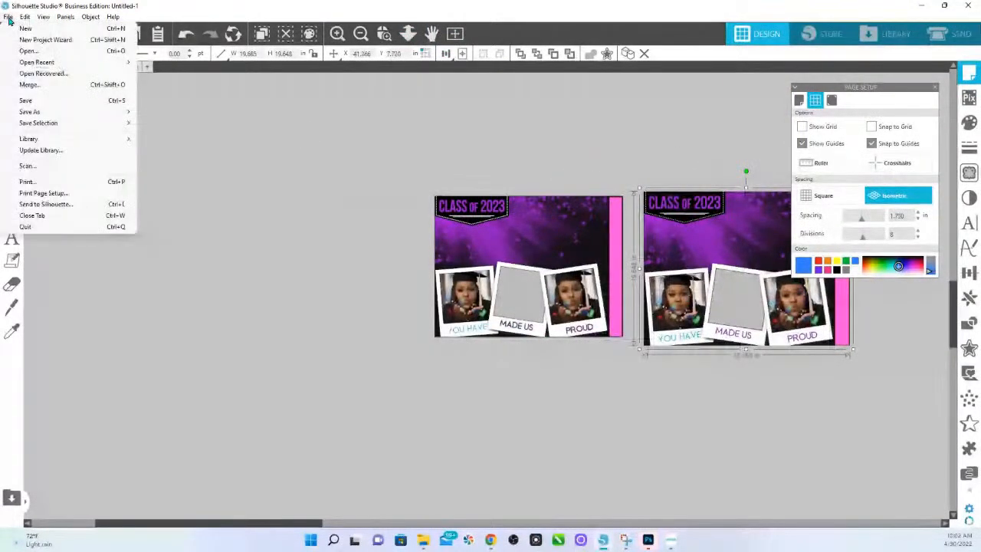
left_click(29, 85)
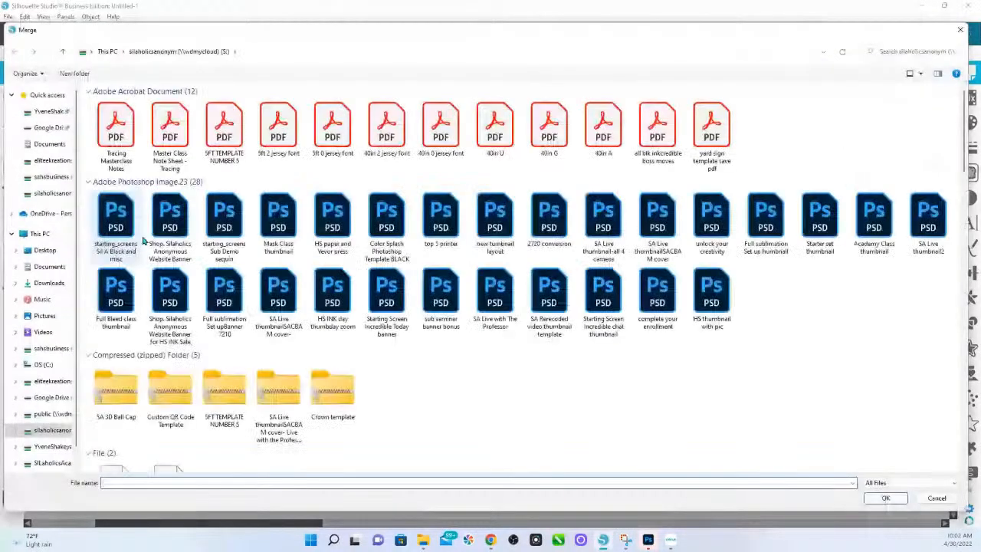
left_click(121, 189)
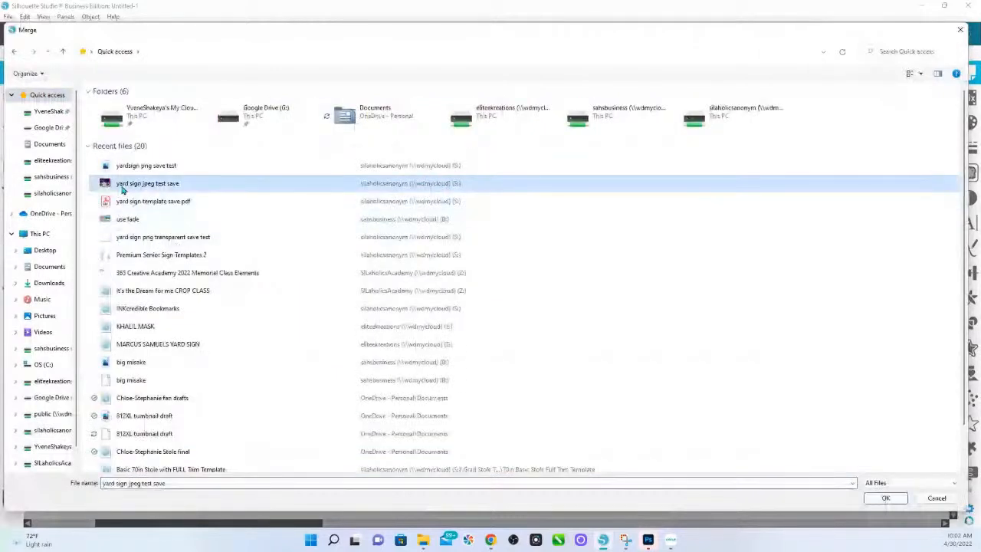
double_click(122, 191)
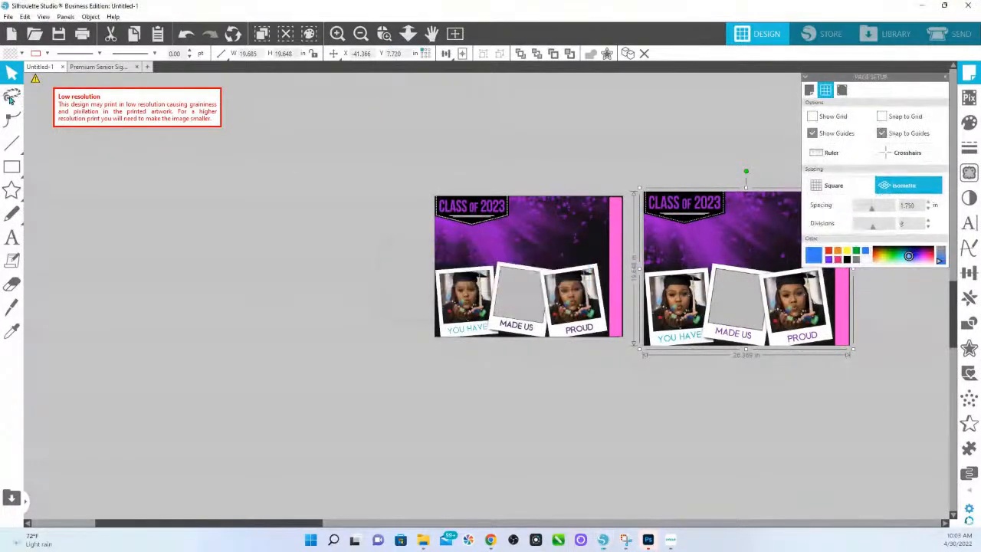
Place the merged JPEG sign against the smaller sign, zoom in on the graduate photos and clear the selection.
mouse_move(35, 79)
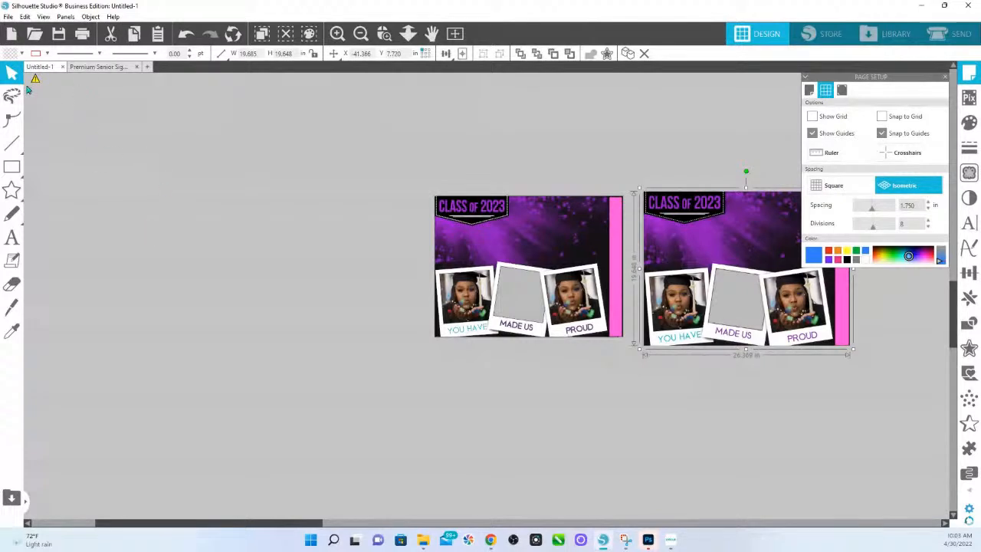
mouse_move(36, 81)
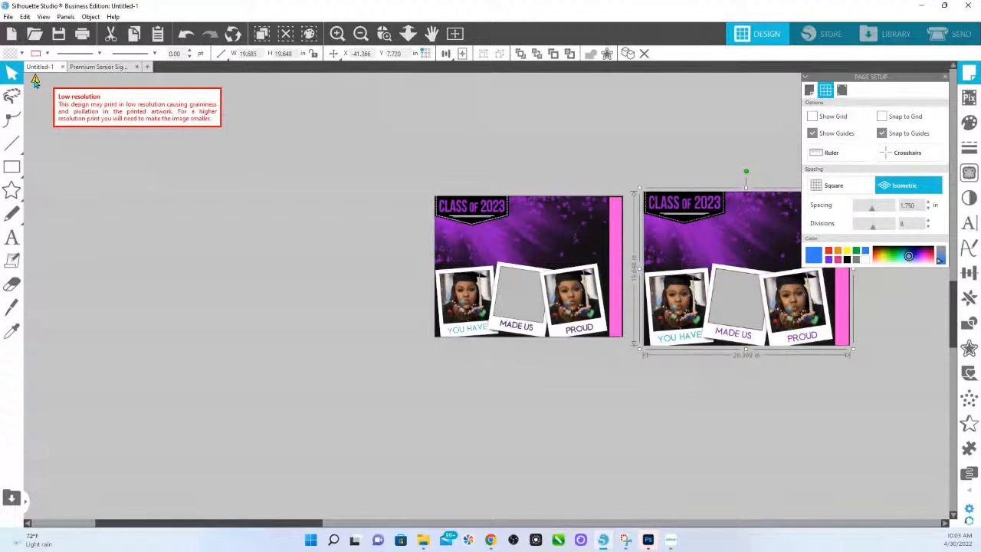
scroll(422, 344, "down", 1)
scroll(422, 344, "down", 4)
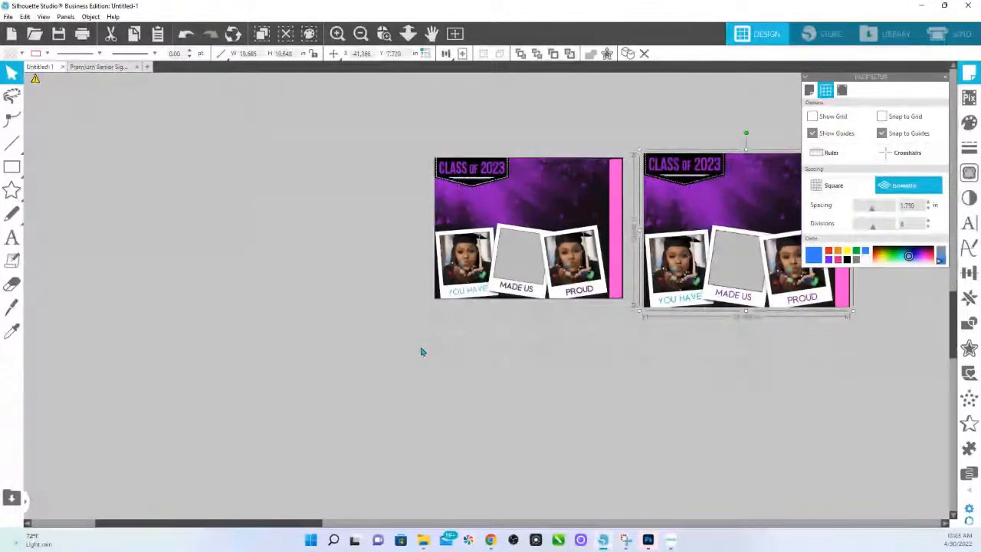
left_click(408, 33)
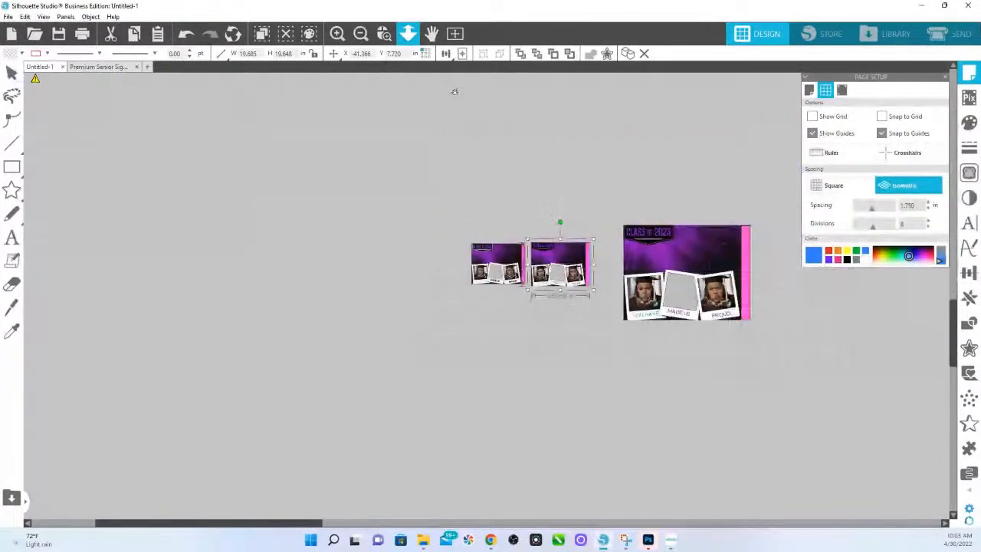
left_click(454, 91)
left_click(382, 35)
left_click_drag(469, 242, 566, 297)
left_click(385, 34)
left_click_drag(434, 243, 596, 314)
left_click_drag(536, 396, 552, 350)
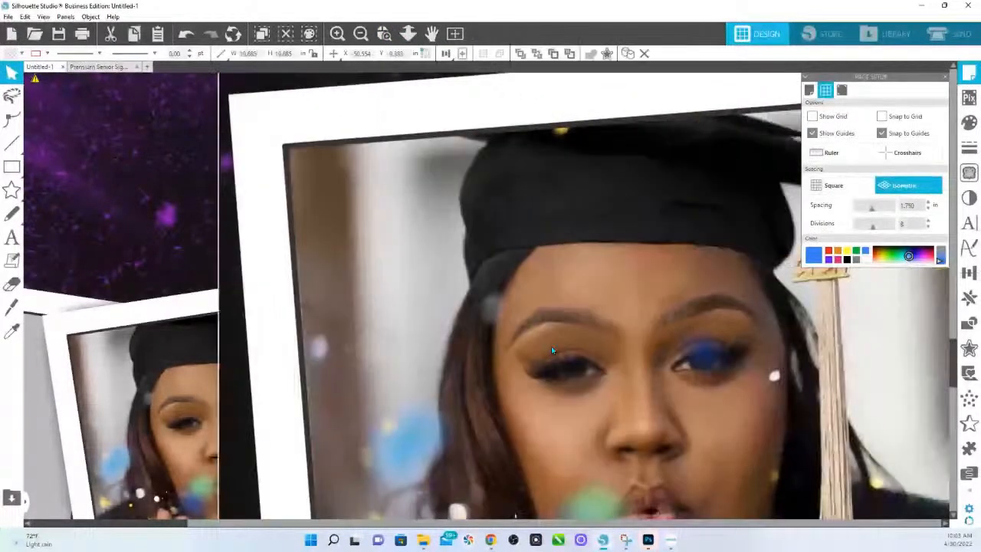
key("Escape")
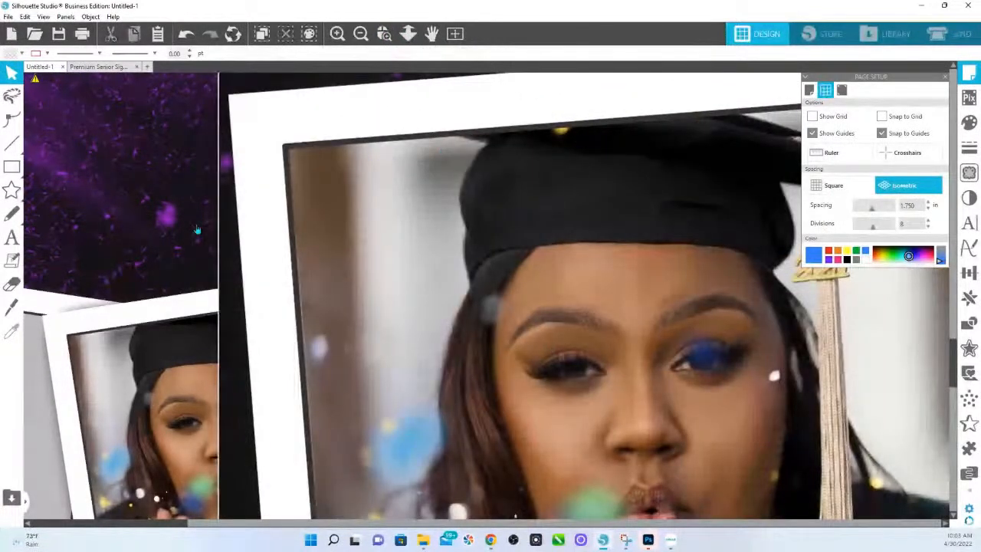
Examine the graduate photo in the enlarged JPEG sign up close against the same photo in the smaller sign.
scroll(587, 376, "down", 3)
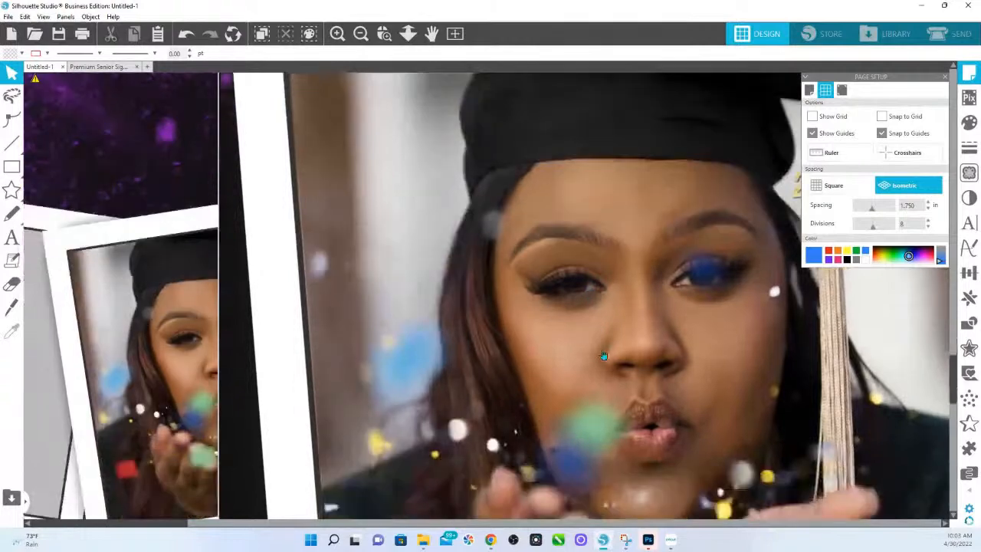
scroll(603, 355, "down", 3)
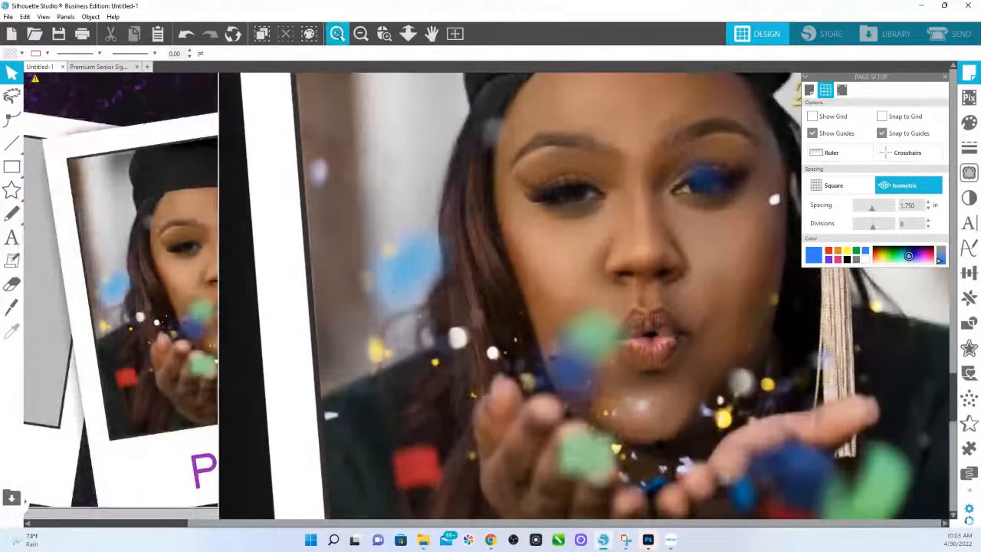
left_click(408, 33)
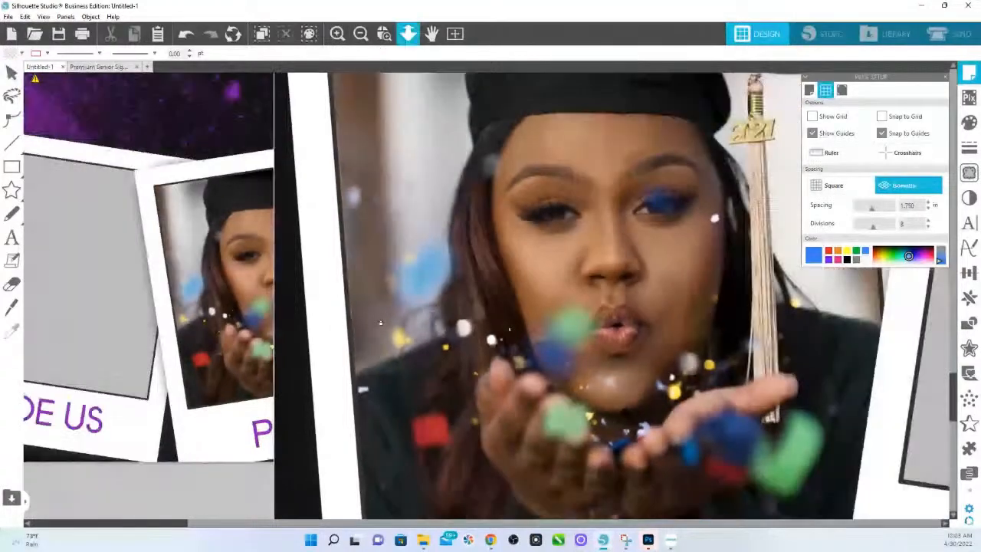
left_click_drag(381, 323, 364, 125)
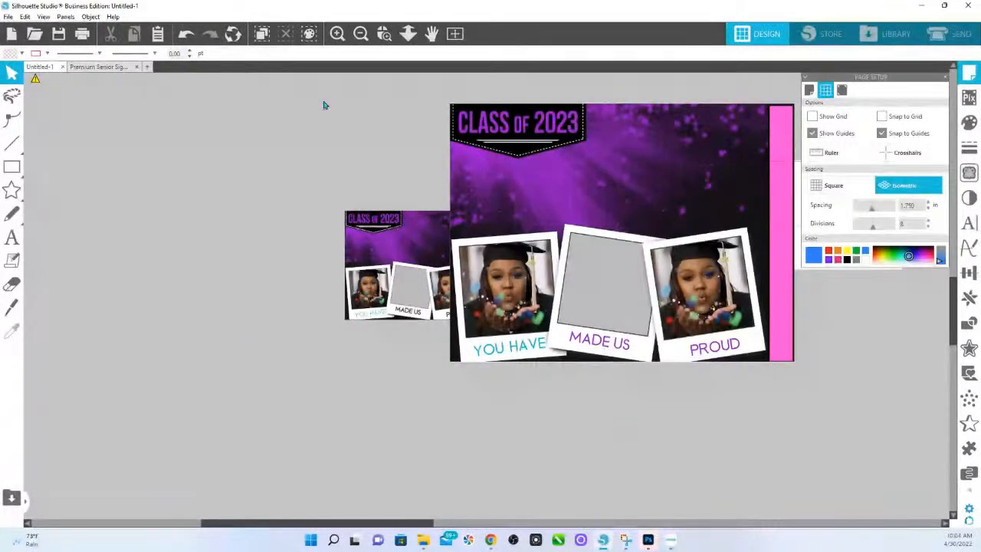
Move the large JPEG sign clear of the two smaller signs so all three stand side by side, and deselect it.
left_click(408, 33)
left_click_drag(434, 153, 434, 191)
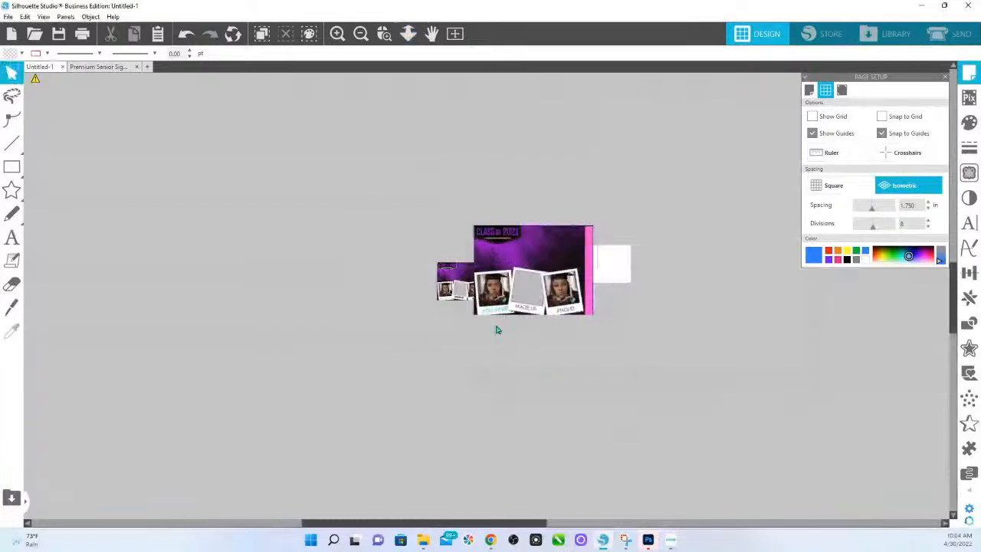
left_click_drag(543, 289, 629, 305)
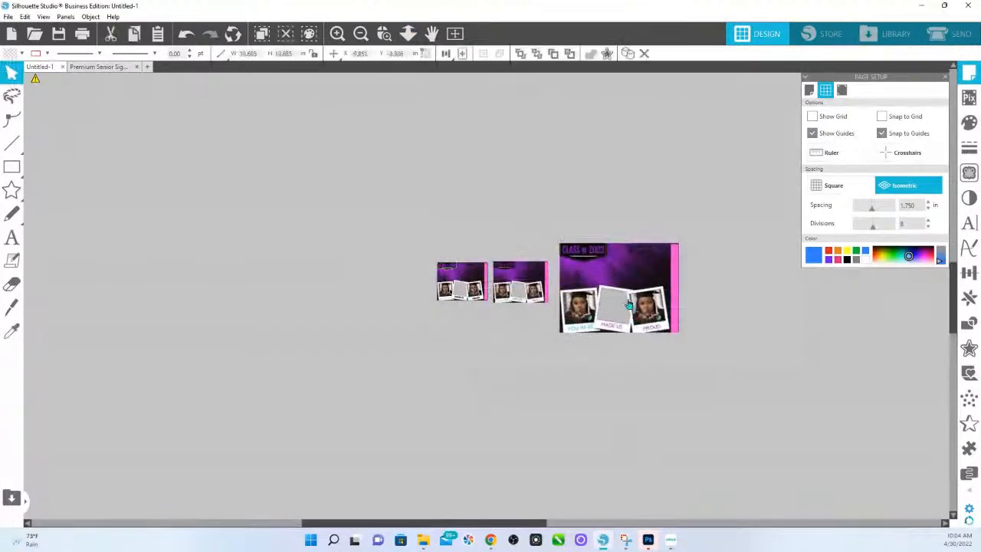
key("Escape")
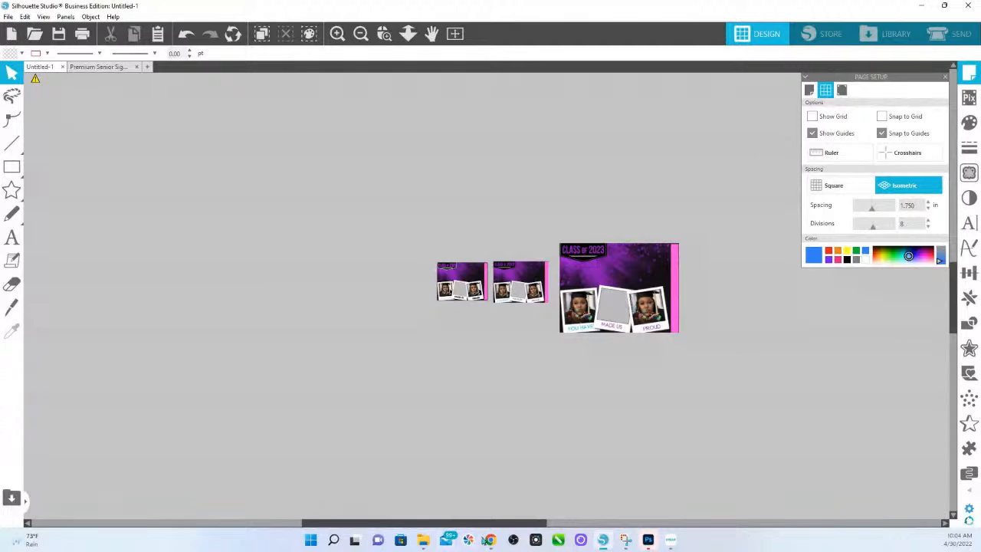
Switch to the Chrome window with the 365 Creative Academy page and open the shop's HS INK Digital collection.
mouse_move(488, 539)
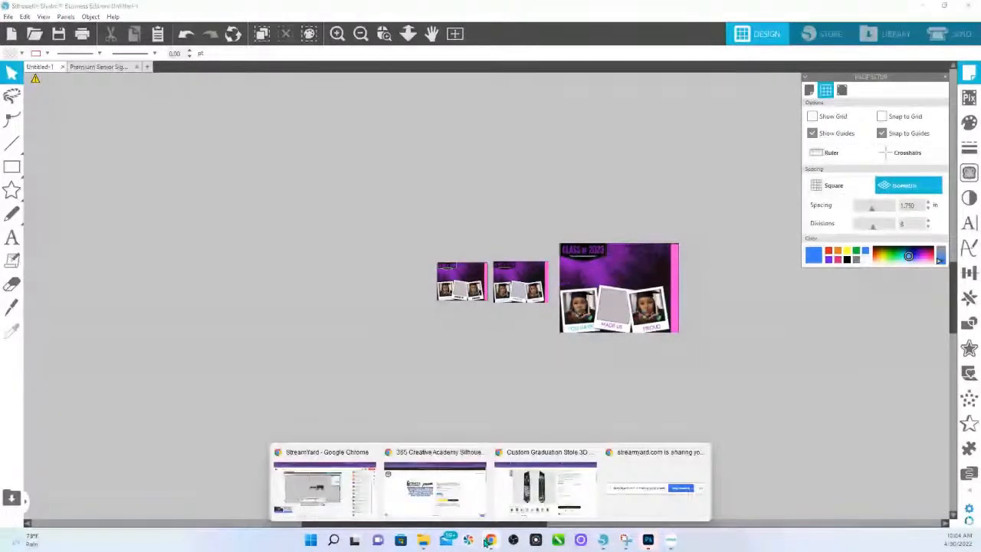
left_click(433, 507)
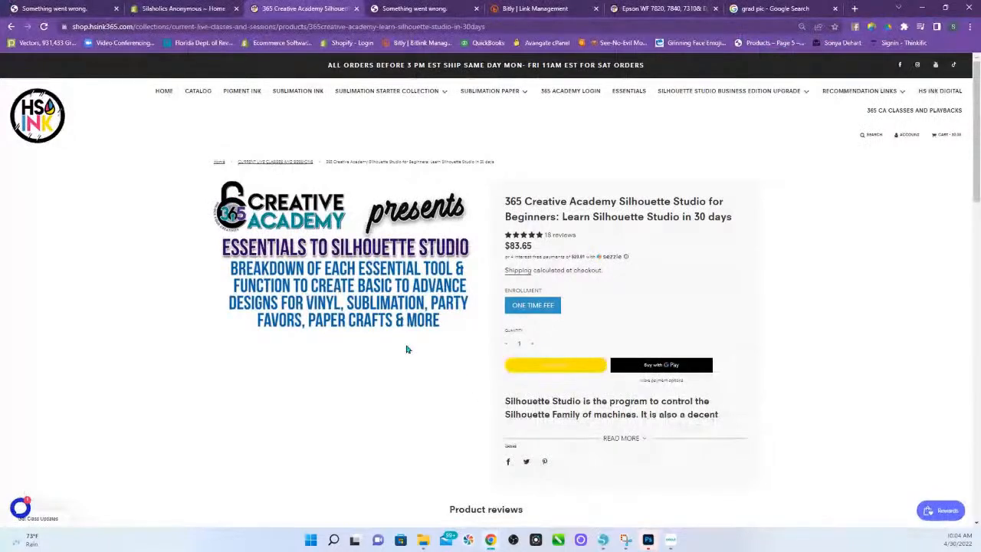
scroll(407, 350, "down", 1)
scroll(383, 291, "up", 1)
mouse_move(393, 100)
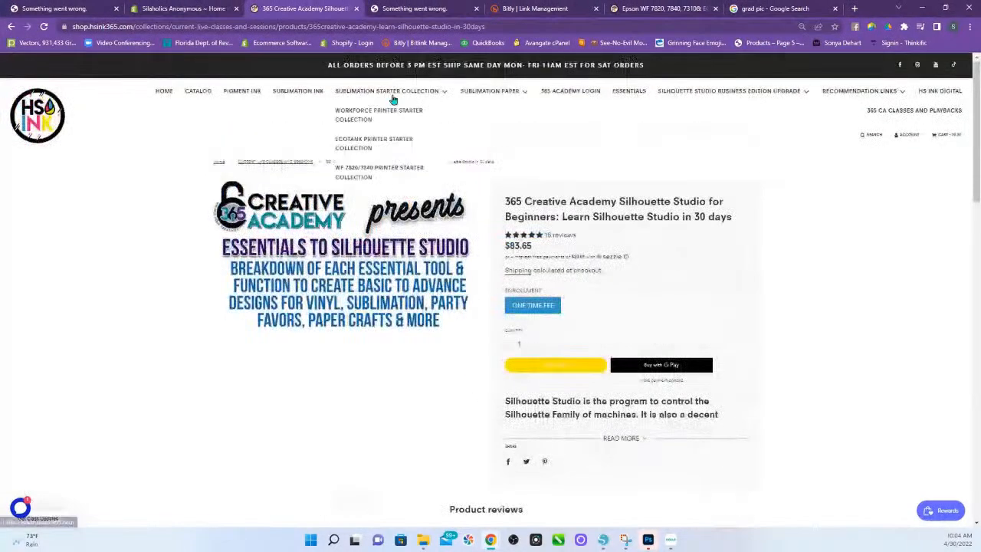
left_click(942, 95)
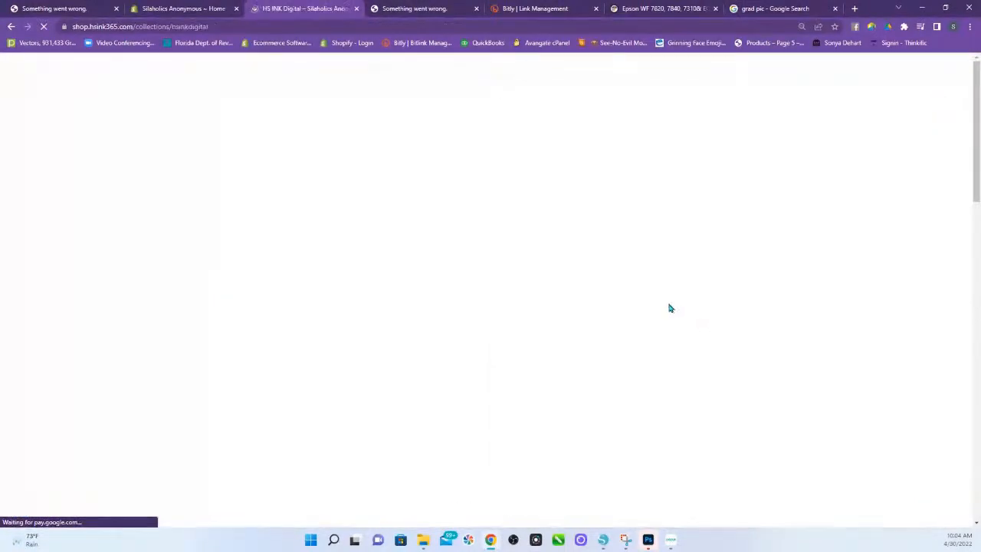
Browse the digital templates and files in the HS INK Digital collection and return to Silhouette Studio.
scroll(653, 322, "down", 3)
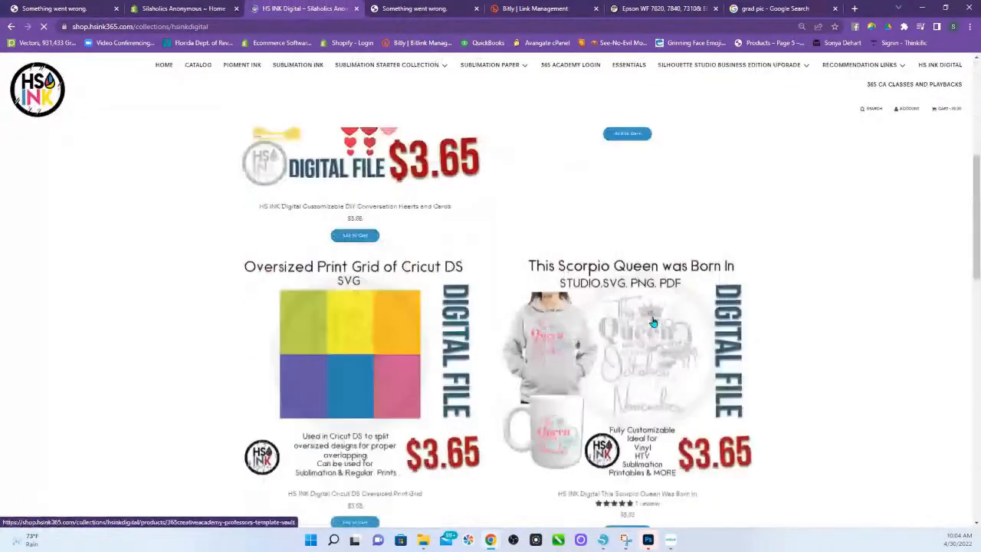
scroll(654, 322, "down", 10)
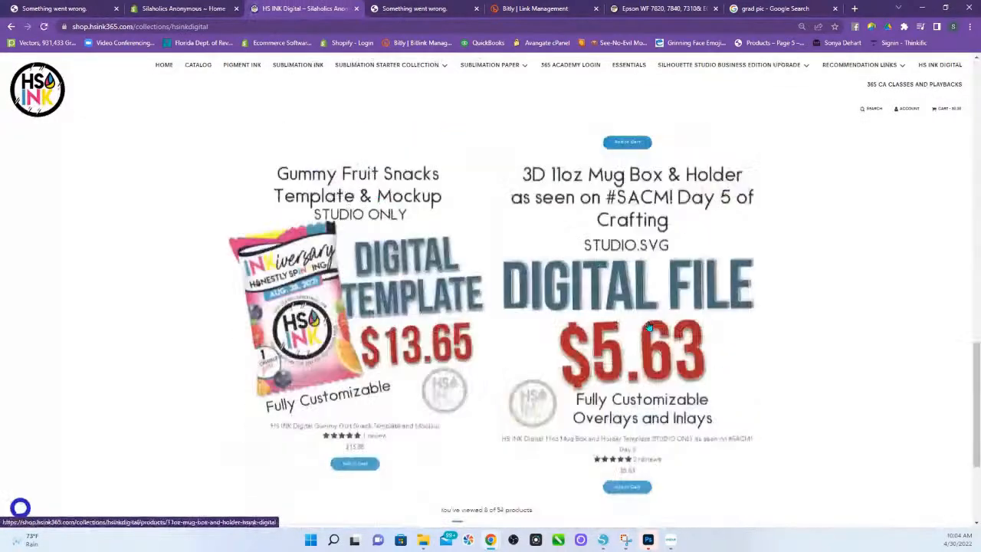
scroll(648, 327, "down", 3)
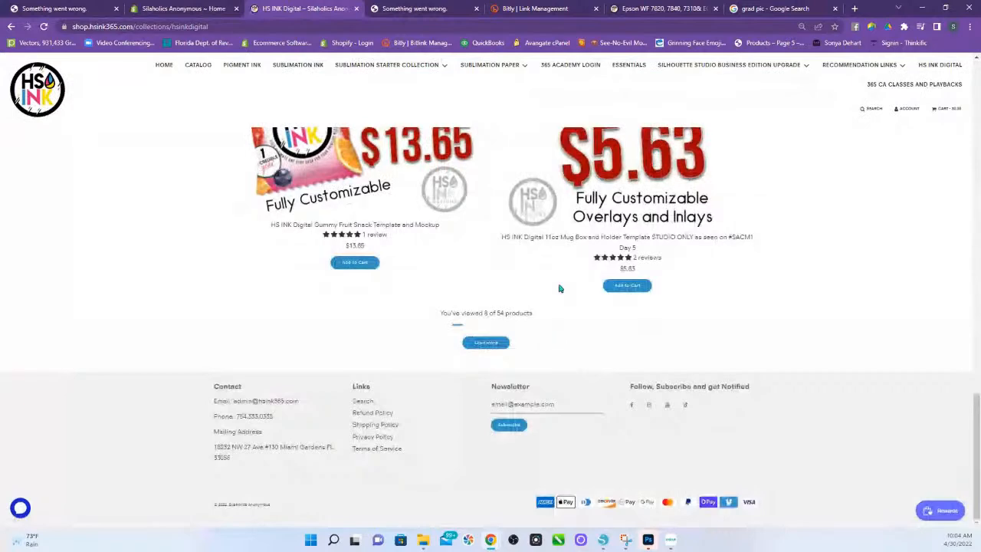
scroll(575, 317, "up", 4)
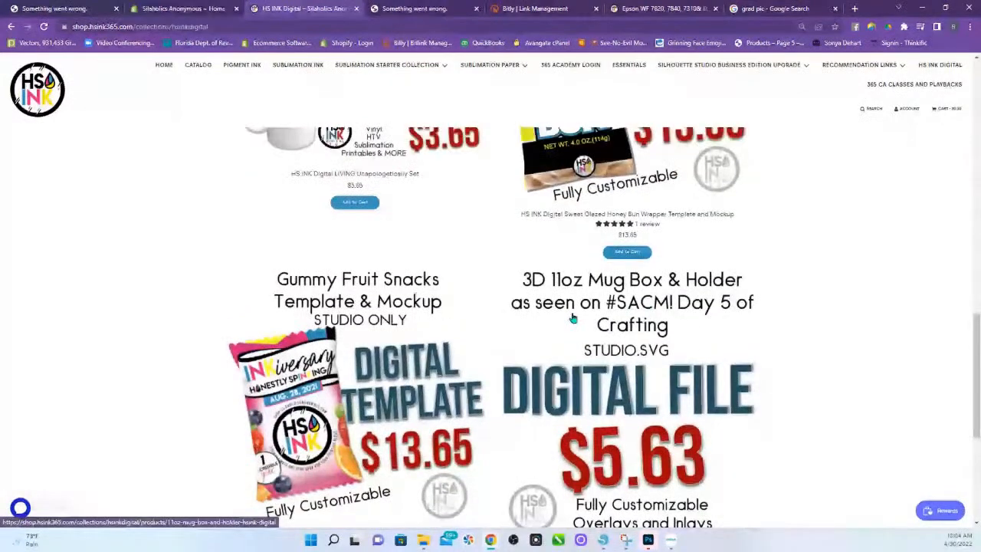
scroll(572, 318, "up", 3)
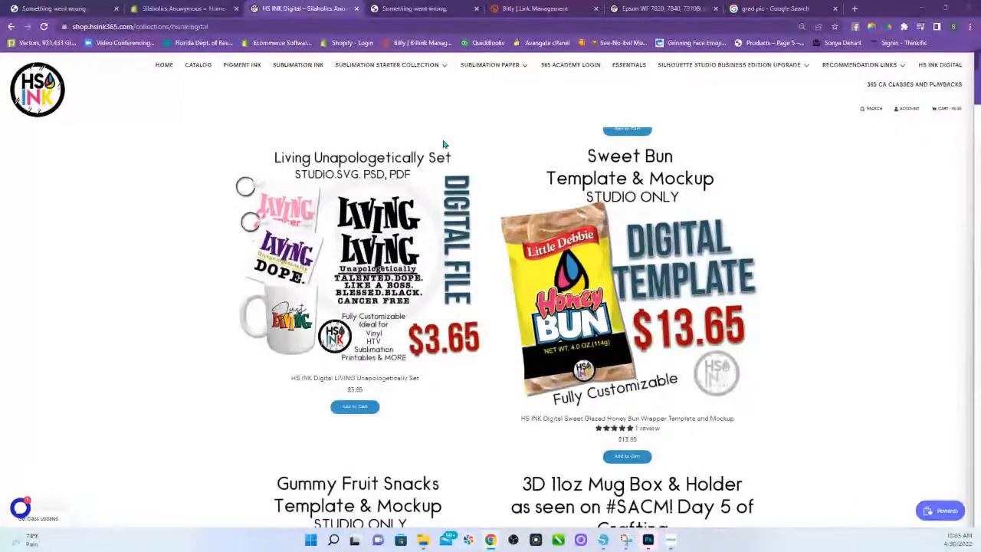
left_click(603, 539)
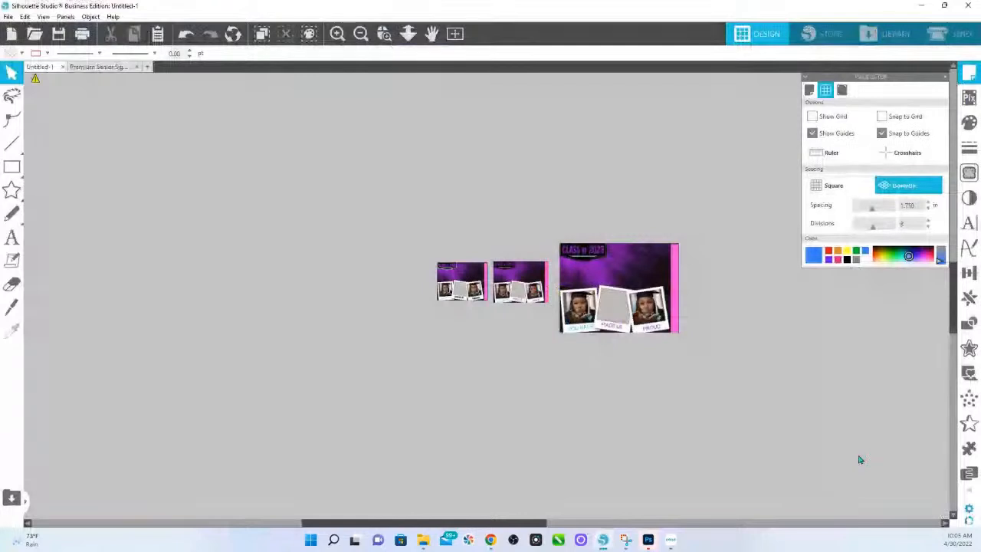